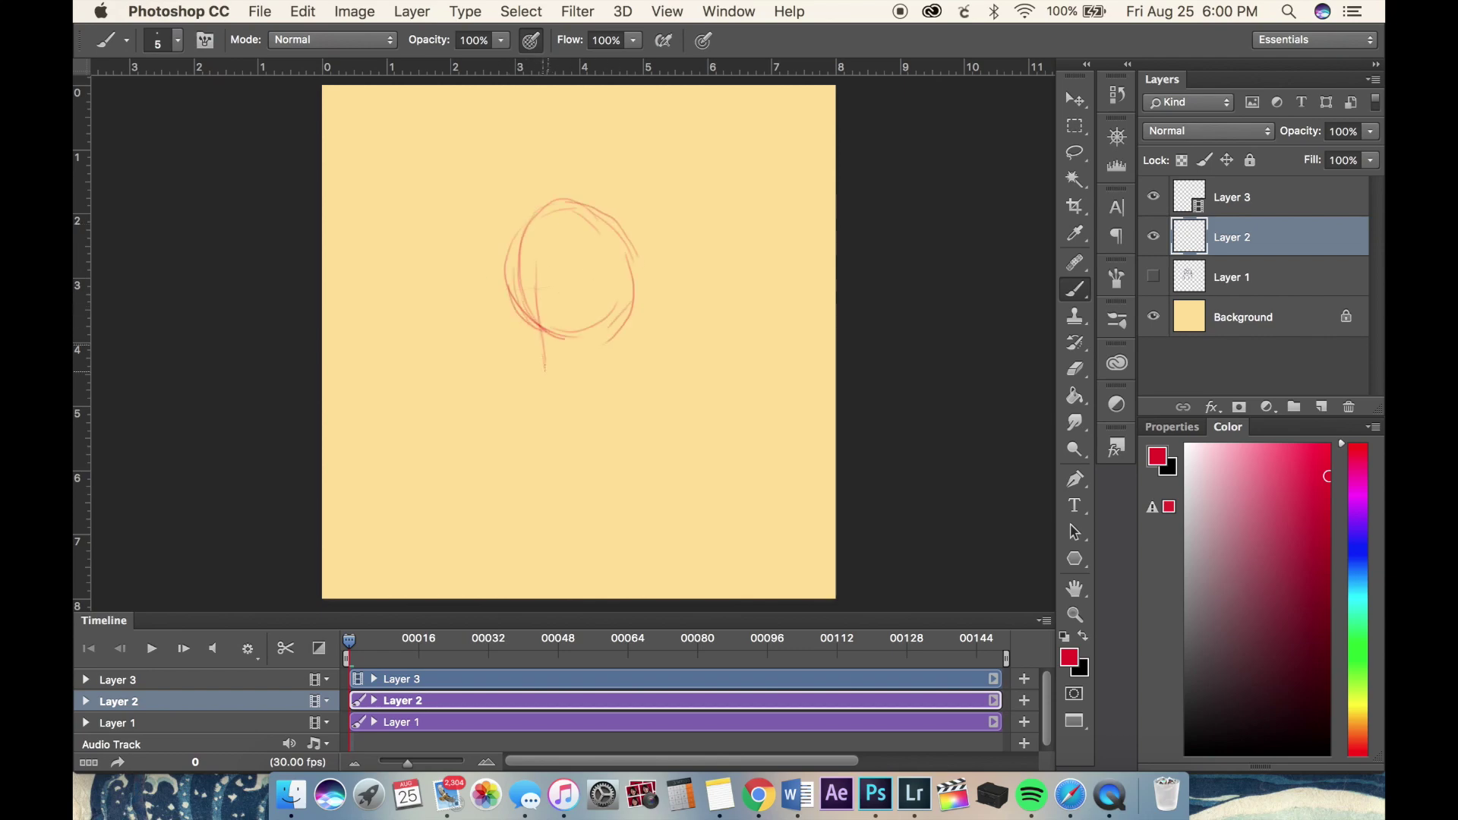
# - Rough out the girl's head, eye guideline, long hair and eye circles in red
pyautogui.moveTo(502, 265); pyautogui.dragTo(544, 373)
pyautogui.moveTo(485, 297); pyautogui.dragTo(583, 288)
pyautogui.moveTo(493, 251)
pyautogui.mouseDown()
pyautogui.moveTo(650, 228)
pyautogui.moveTo(662, 373)
pyautogui.mouseUp()
pyautogui.moveTo(649, 199); pyautogui.dragTo(493, 236)
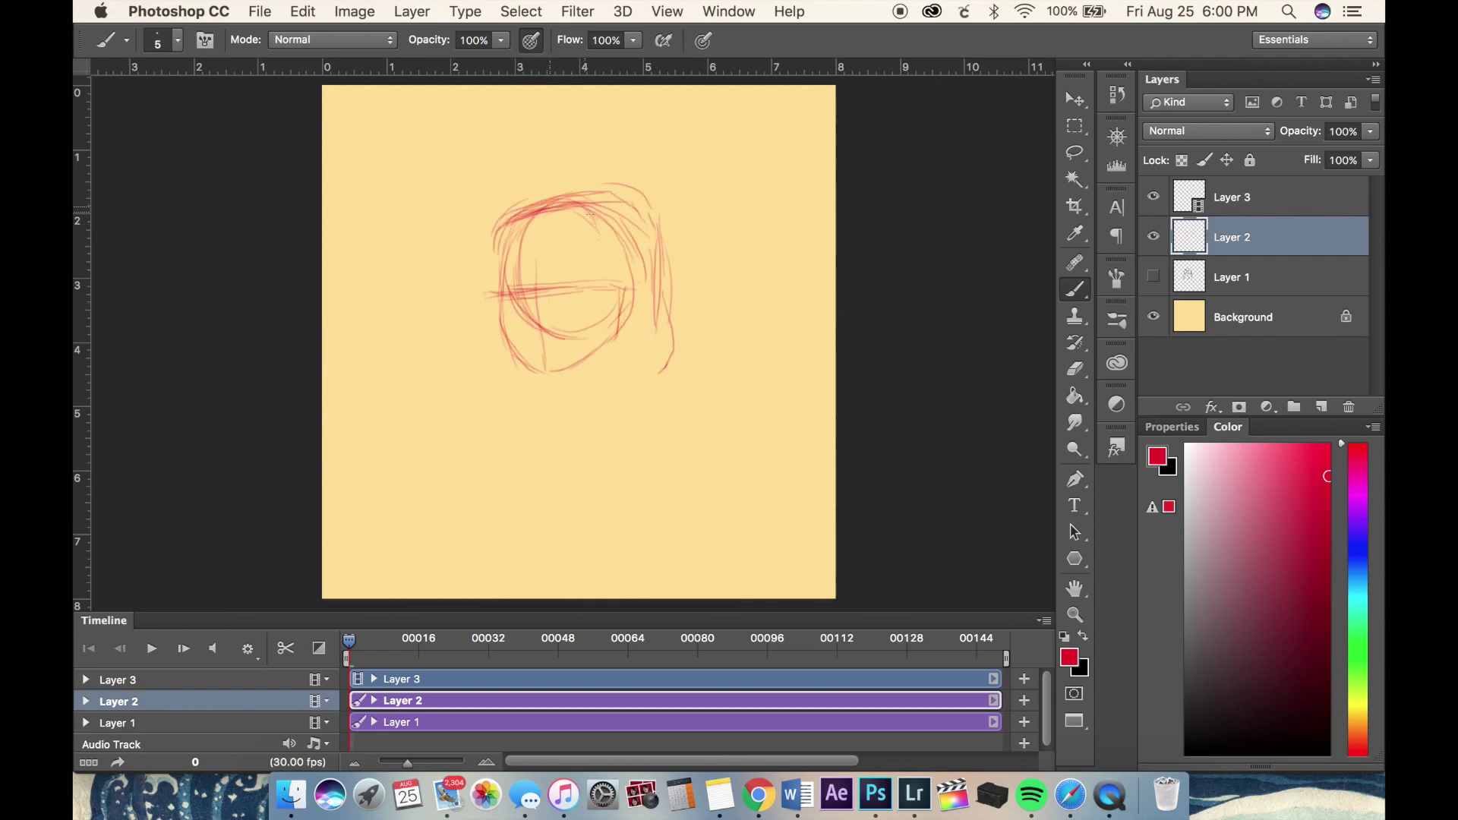
pyautogui.moveTo(644, 278); pyautogui.dragTo(607, 418)
pyautogui.moveTo(497, 376); pyautogui.dragTo(539, 422)
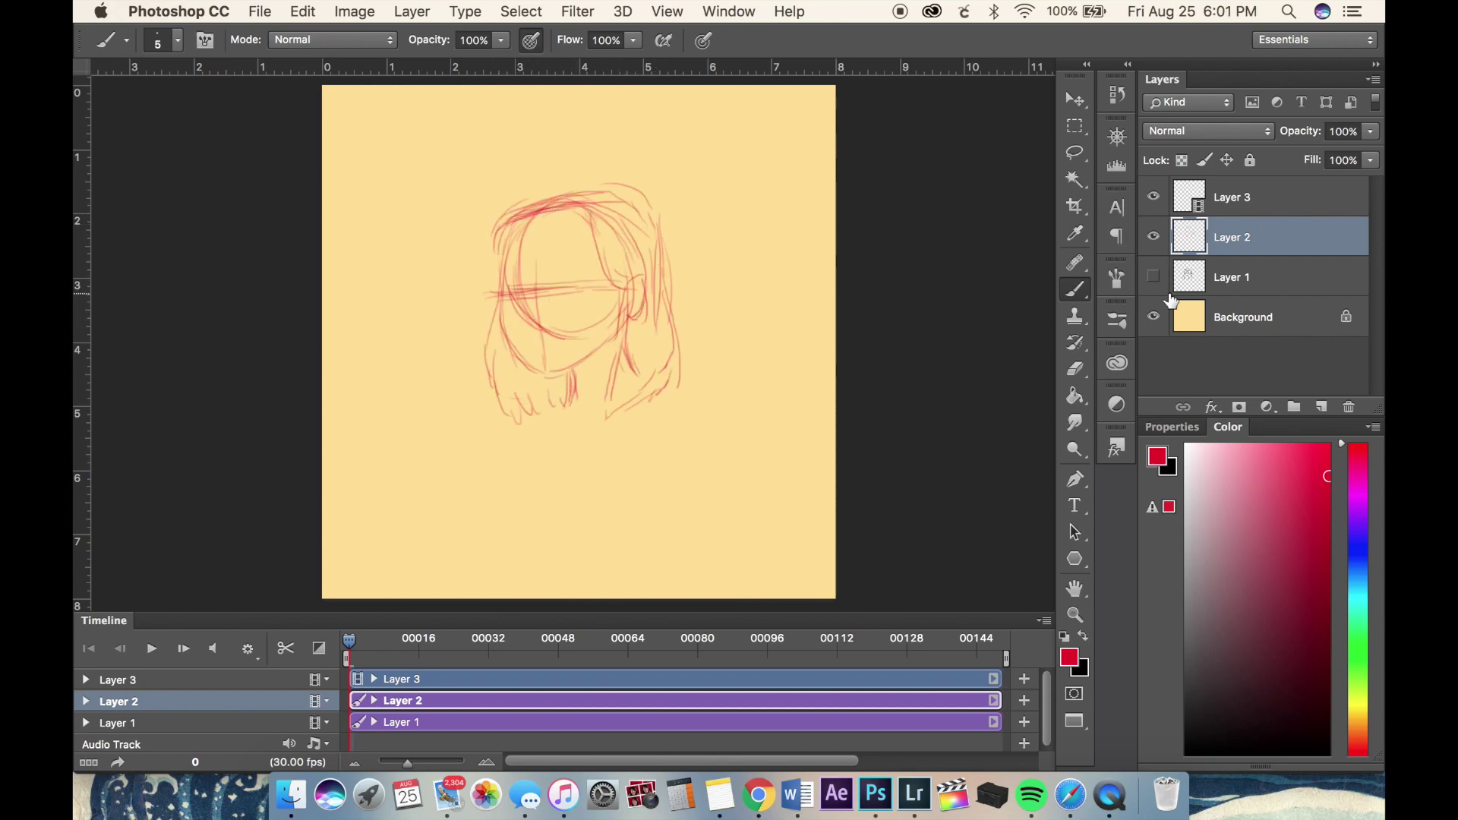
pyautogui.scroll(3, 522, 306)
pyautogui.moveTo(607, 254); pyautogui.dragTo(524, 304)
# - On a new layer, pick purple and ink the left side of the face
pyautogui.click(1321, 407)
pyautogui.click(1341, 489)
pyautogui.click(1259, 569)
pyautogui.moveTo(863, 294); pyautogui.dragTo(911, 283)
pyautogui.hotkey('ctrl', 'z')
pyautogui.moveTo(396, 169)
pyautogui.mouseDown()
pyautogui.moveTo(395, 401)
pyautogui.moveTo(494, 510)
pyautogui.moveTo(684, 384)
pyautogui.mouseUp()
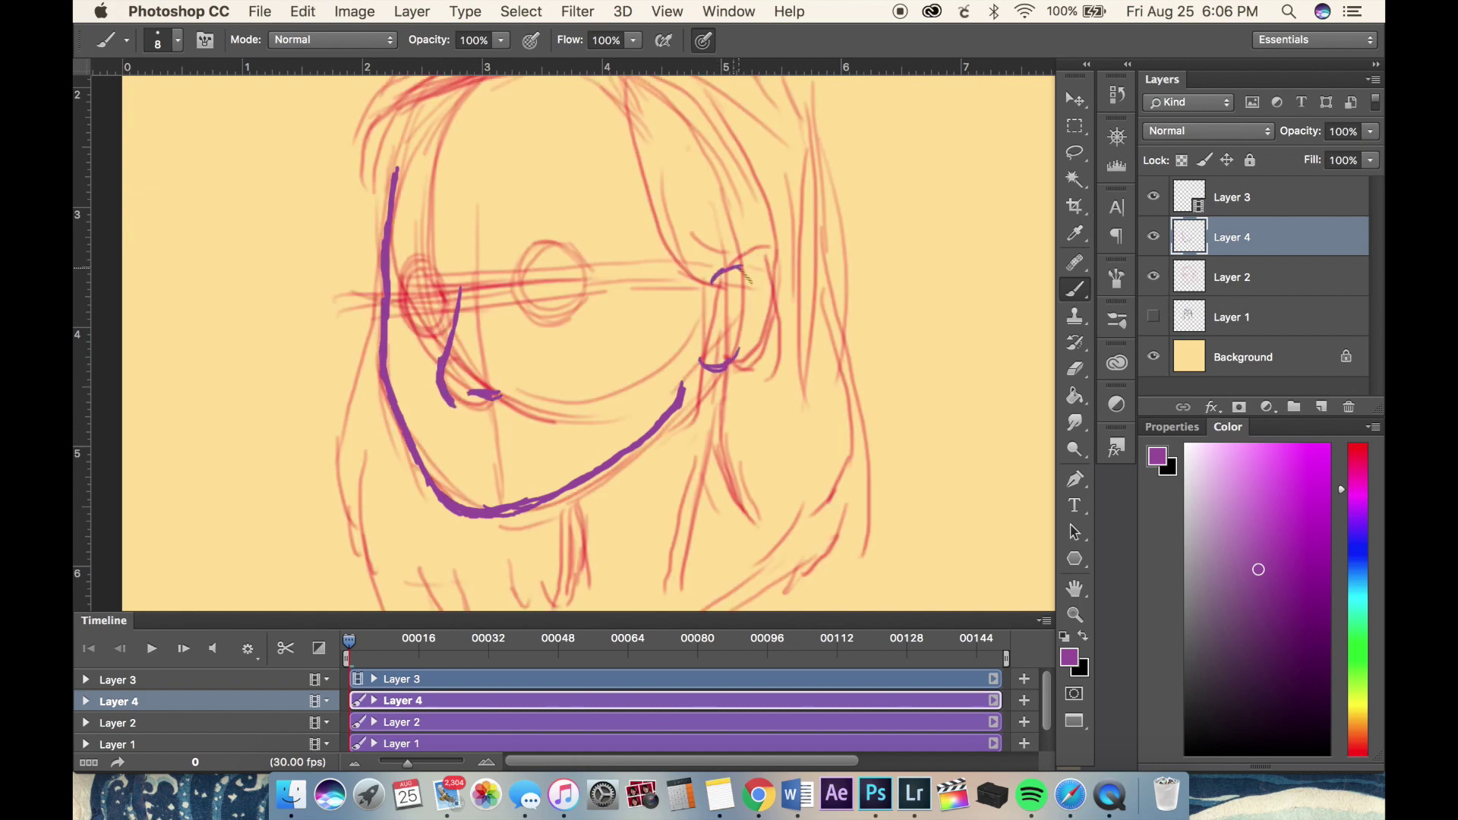
# - Ink the ear outline and restore the nose, cheek and jaw strokes in purple
pyautogui.moveTo(699, 369); pyautogui.dragTo(729, 363)
pyautogui.moveTo(710, 335); pyautogui.dragTo(731, 281)
pyautogui.hotkey('ctrl', 'z')
pyautogui.hotkey('ctrl', 'z')
pyautogui.hotkey('ctrl', 'z')
pyautogui.hotkey('ctrl', 'z')
pyautogui.hotkey('ctrl', 'z')
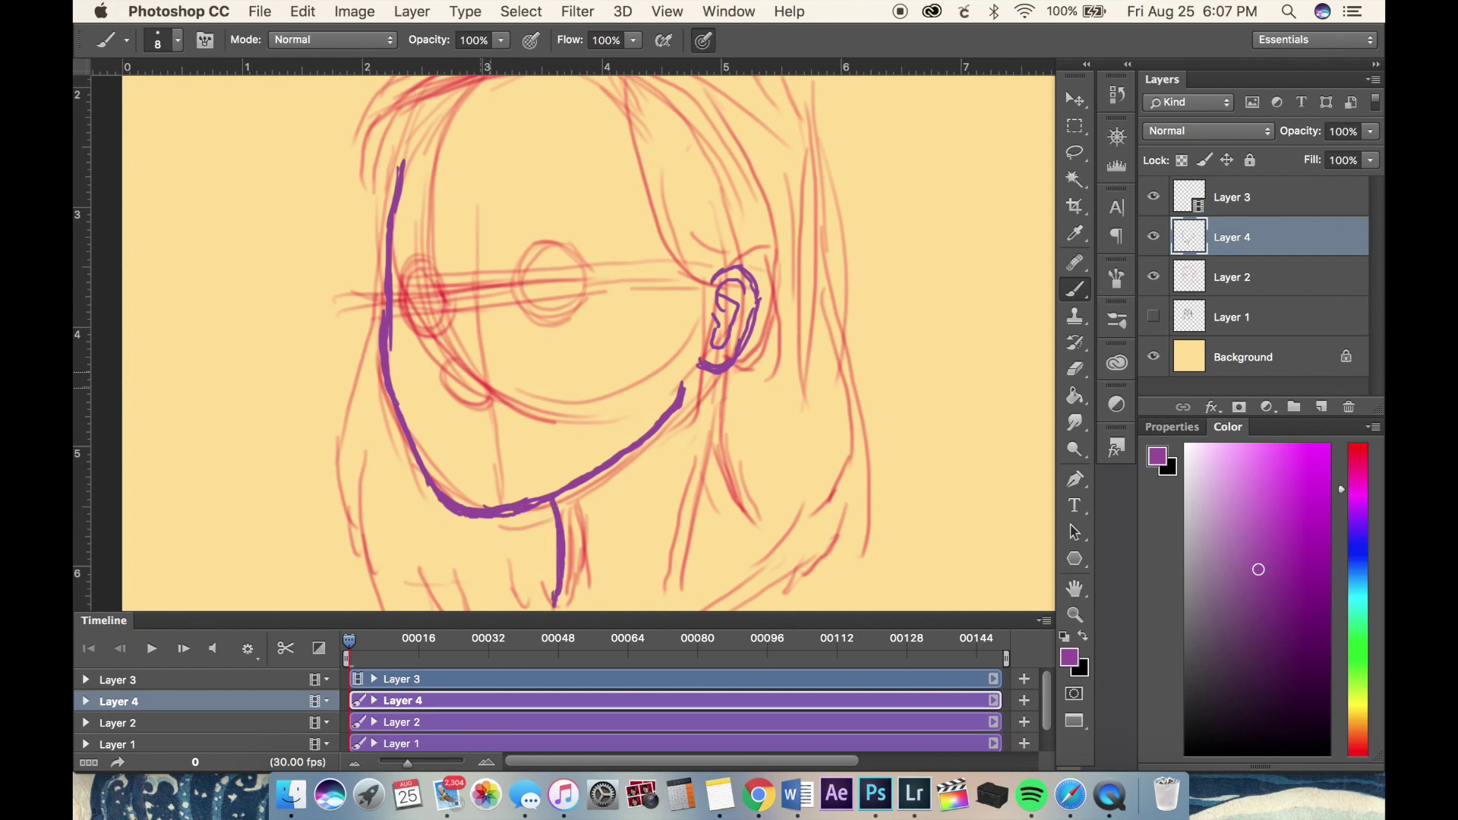
pyautogui.hotkey('ctrl', 'shift', 'z')
pyautogui.hotkey('ctrl', 'shift', 'z')
pyautogui.hotkey('ctrl', 'shift', 'z')
# - On Layer 3, draw the eye stroke with brush size 15
pyautogui.click(1157, 213)
pyautogui.press(']')
pyautogui.press(']')
pyautogui.press(']')
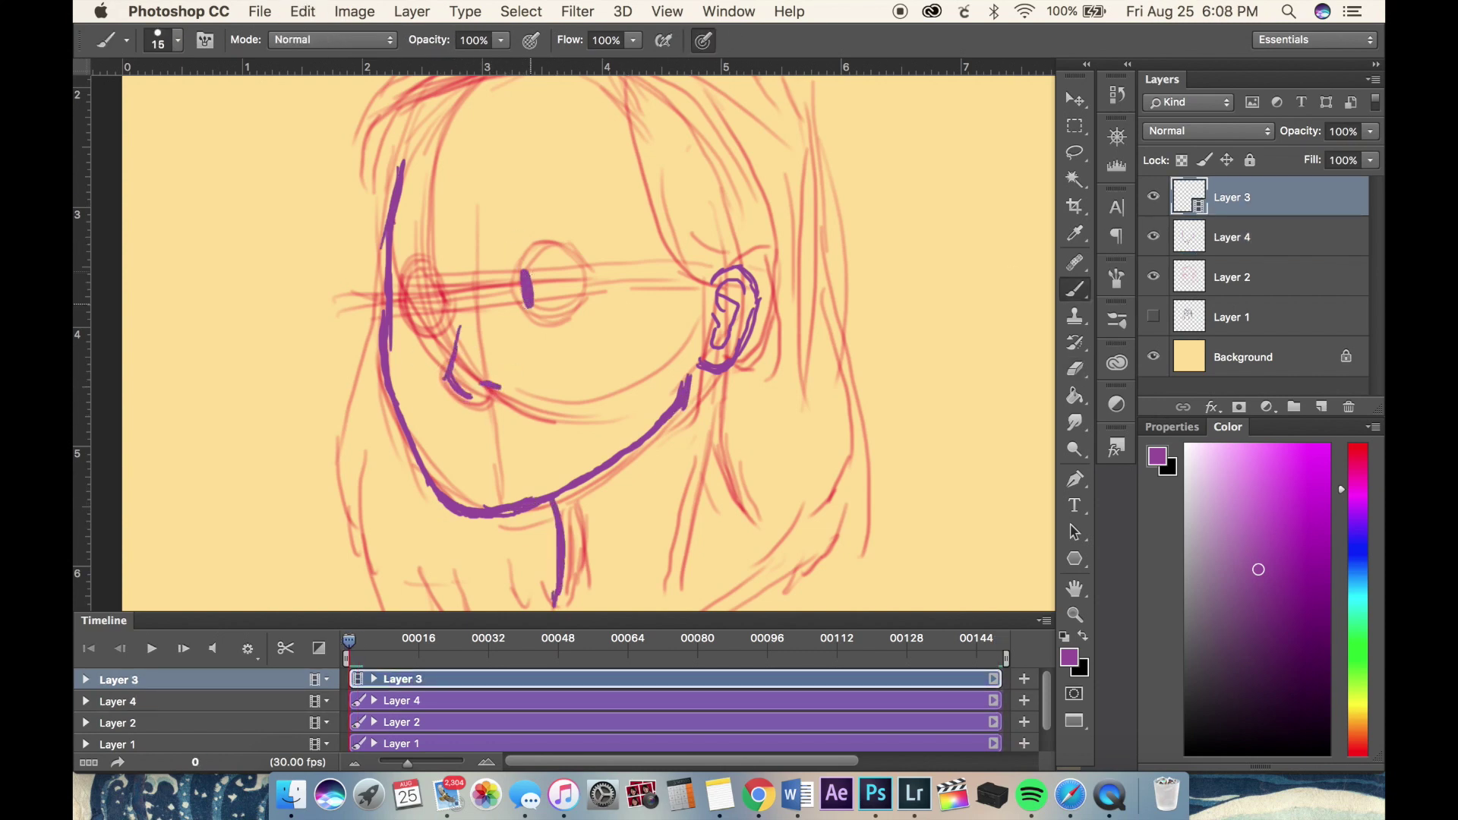
pyautogui.moveTo(514, 289); pyautogui.dragTo(589, 269)
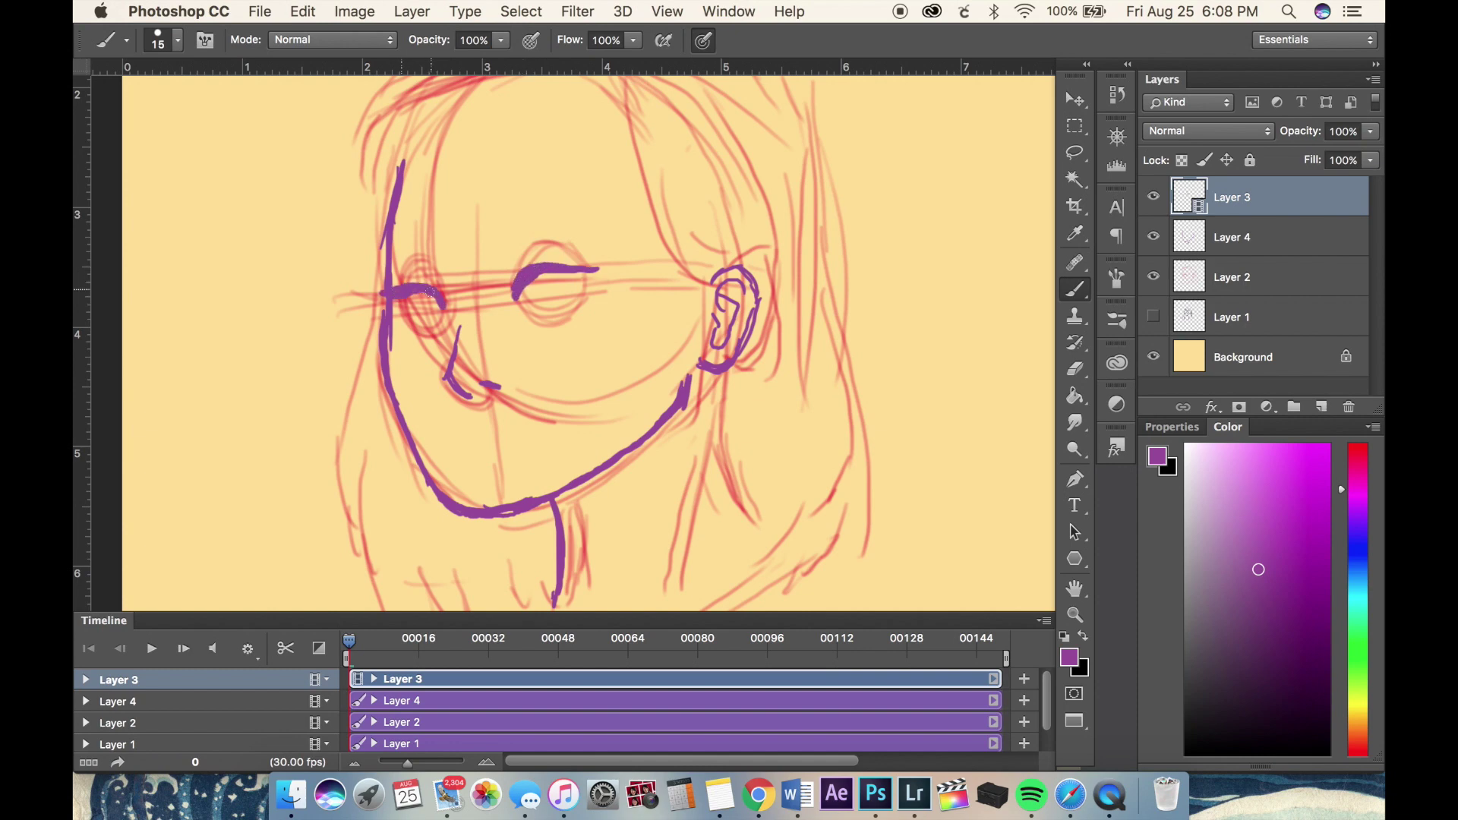
# - On Layer 4, retrace the face outline more thickly and draw the mouth and lower lip
pyautogui.hotkey('alt', '[')
pyautogui.moveTo(405, 159); pyautogui.dragTo(643, 447)
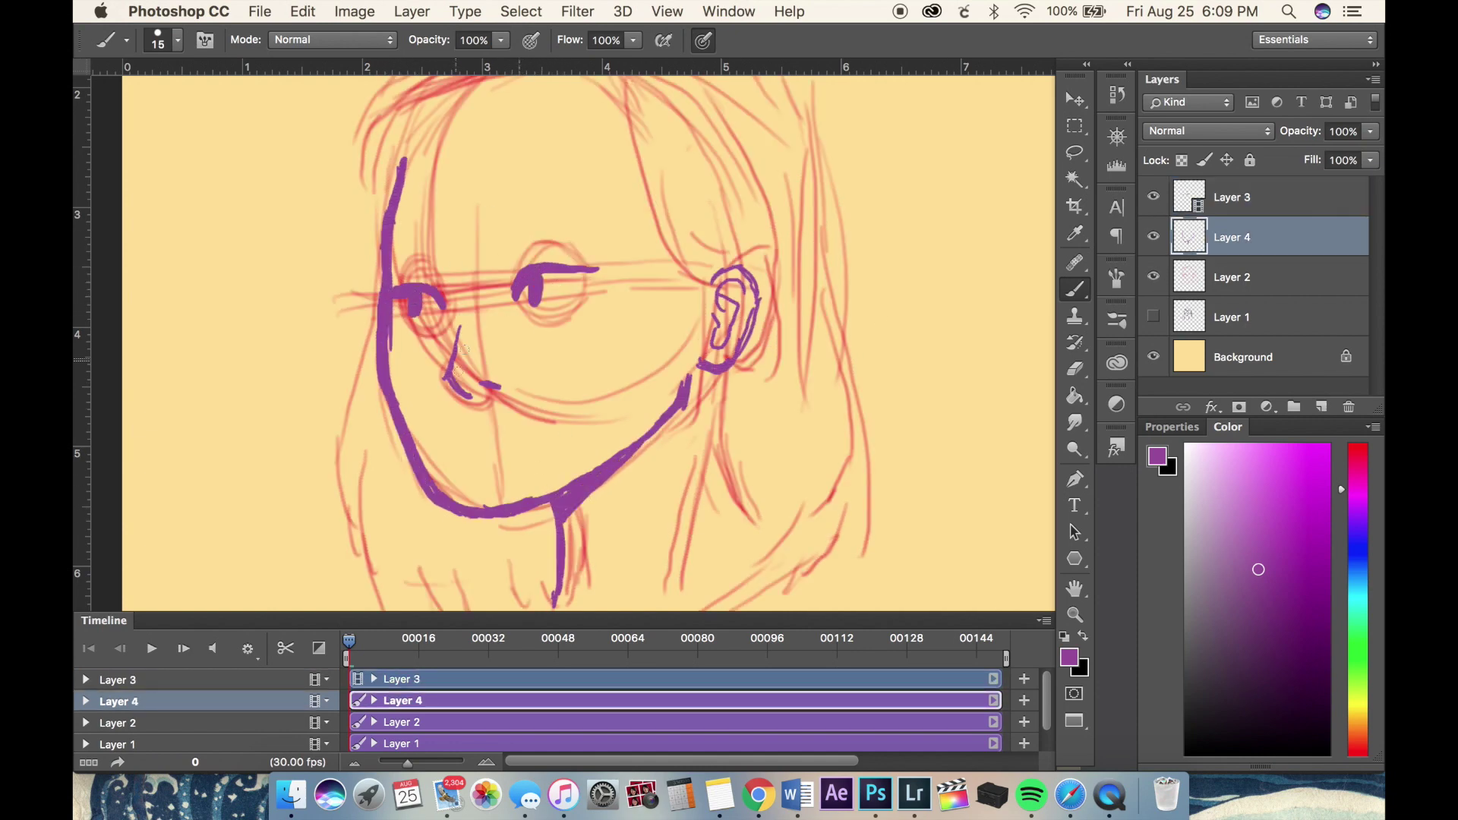
pyautogui.moveTo(458, 440)
pyautogui.mouseDown()
pyautogui.moveTo(492, 446)
pyautogui.moveTo(478, 444)
pyautogui.mouseUp()
pyautogui.moveTo(466, 466); pyautogui.dragTo(483, 467)
# - Check the line art without the red sketch, then ink both eyebrows
pyautogui.click(1154, 277)
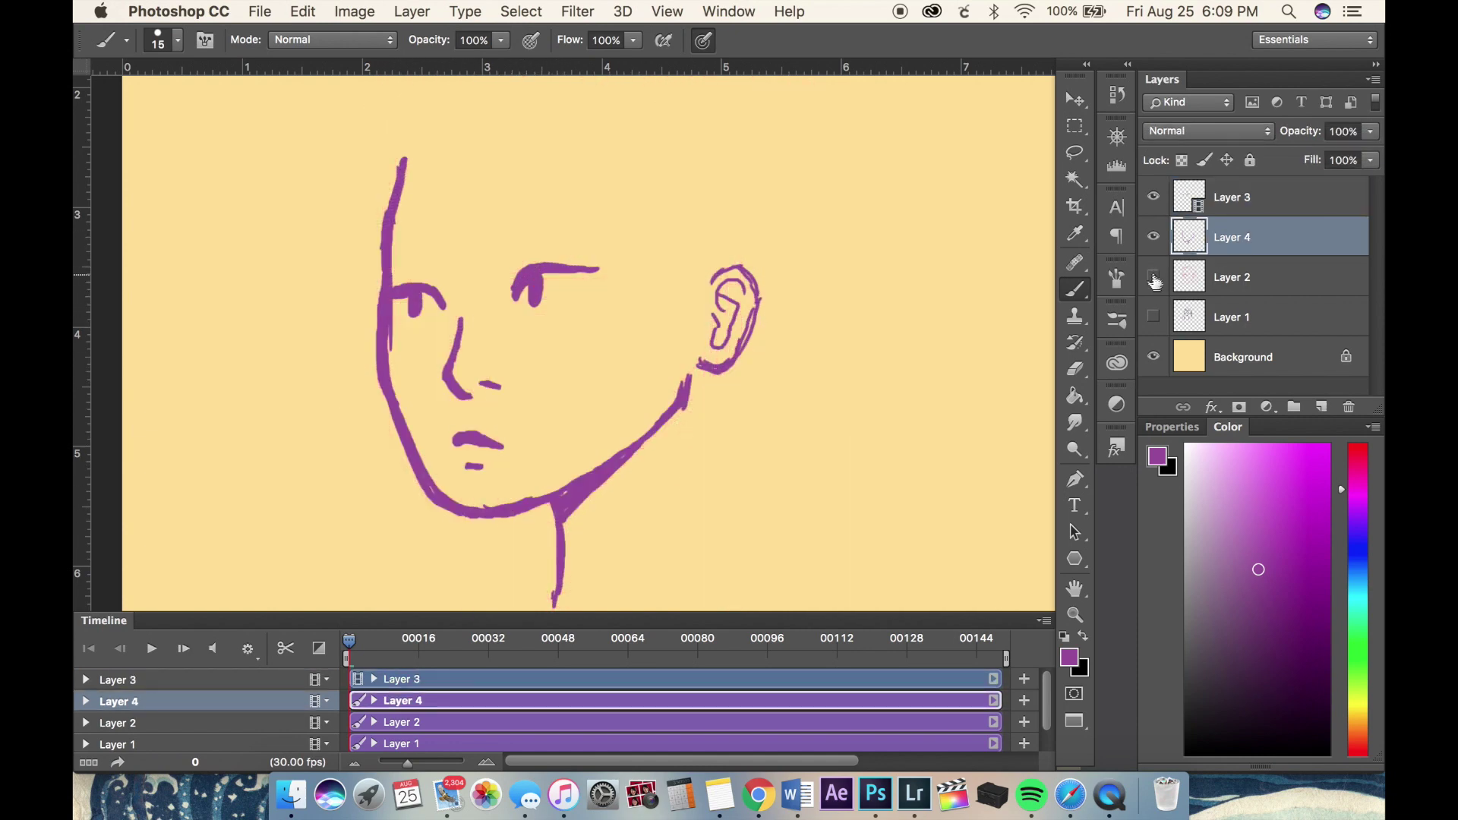
pyautogui.press('e')
pyautogui.click(1153, 276)
pyautogui.press('b')
pyautogui.hotkey('alt', ']')
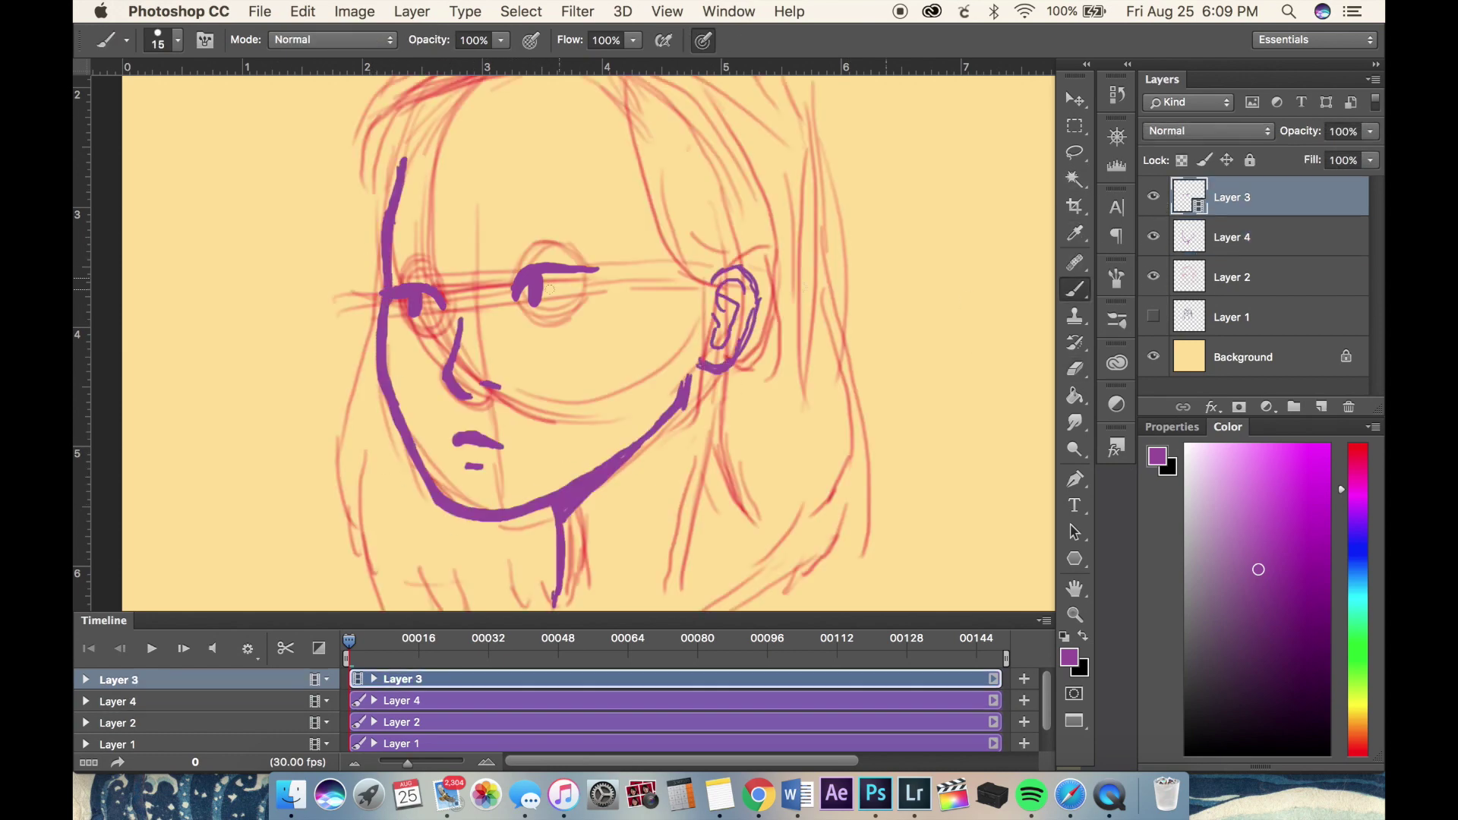
pyautogui.hotkey('alt', '[')
pyautogui.moveTo(486, 240); pyautogui.dragTo(499, 236)
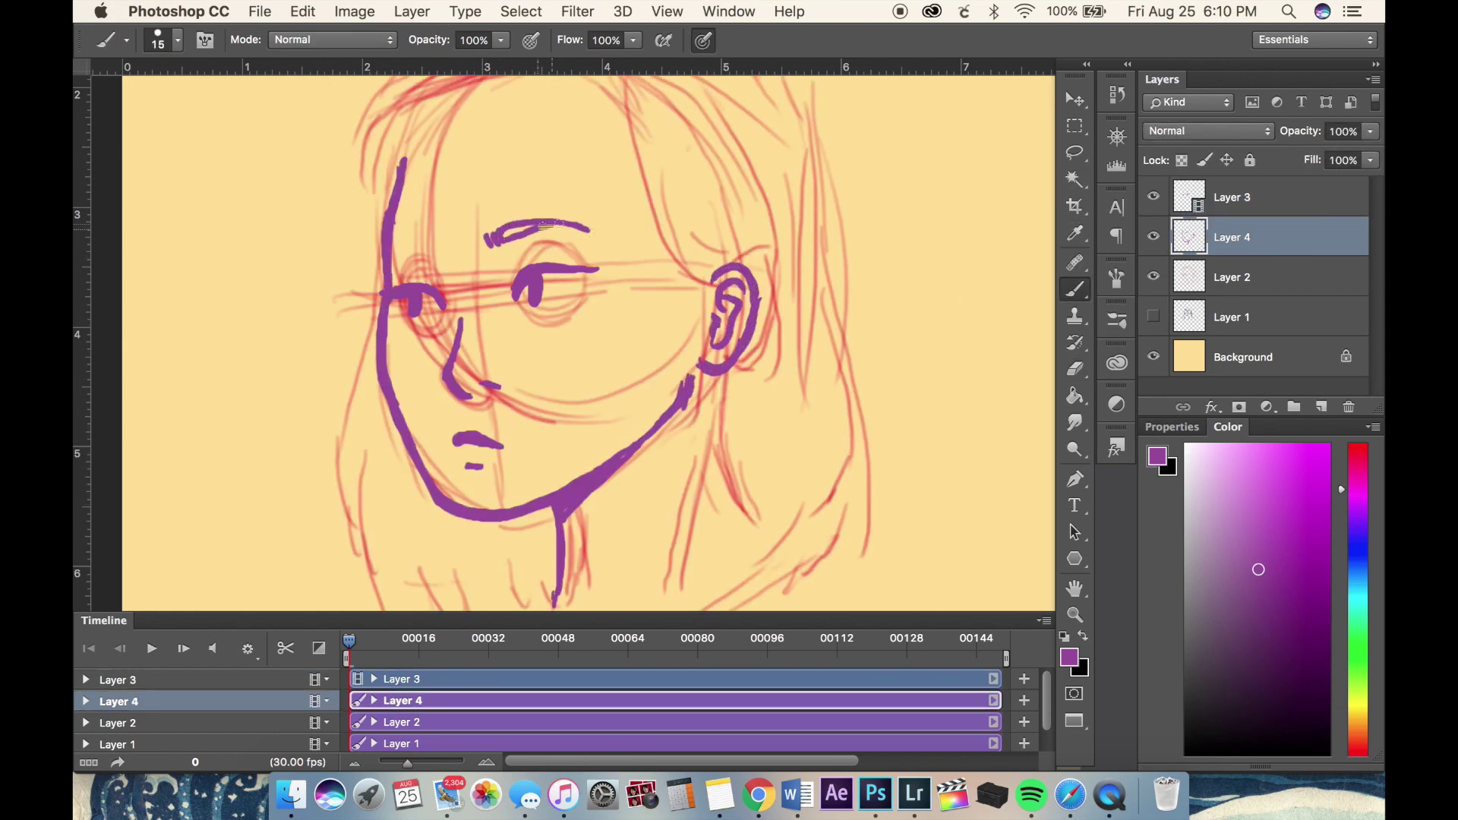
pyautogui.moveTo(398, 238); pyautogui.dragTo(407, 243)
# - On the eye layer, review the Timeline's onion skin settings
pyautogui.hotkey('alt', ']')
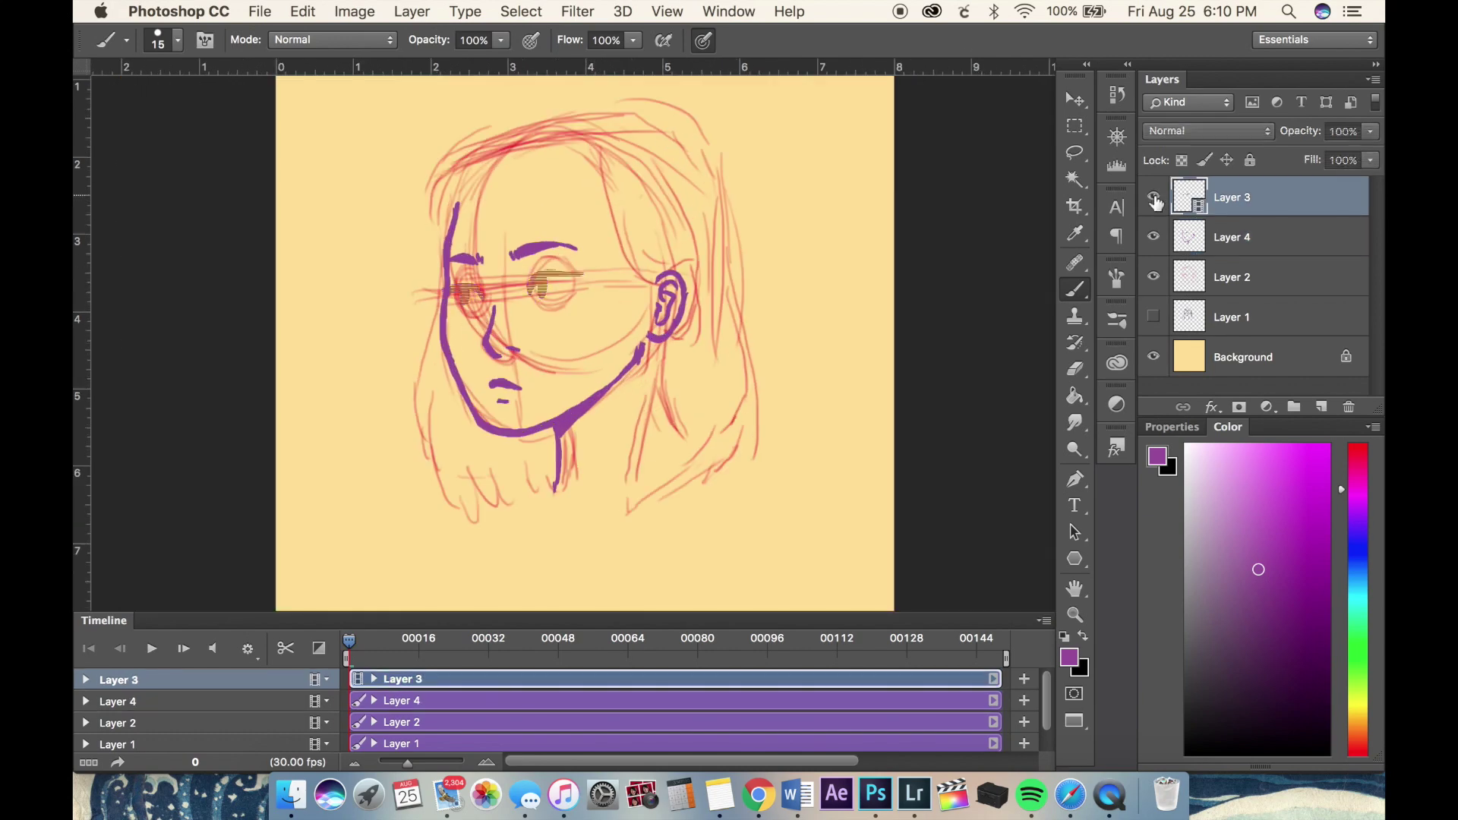
pyautogui.click(1044, 621)
pyautogui.click(1221, 456)
pyautogui.click(853, 274)
# - Draw irises in both eyes and lower the red sketch layer's opacity
pyautogui.hotkey('ctrl', '+')
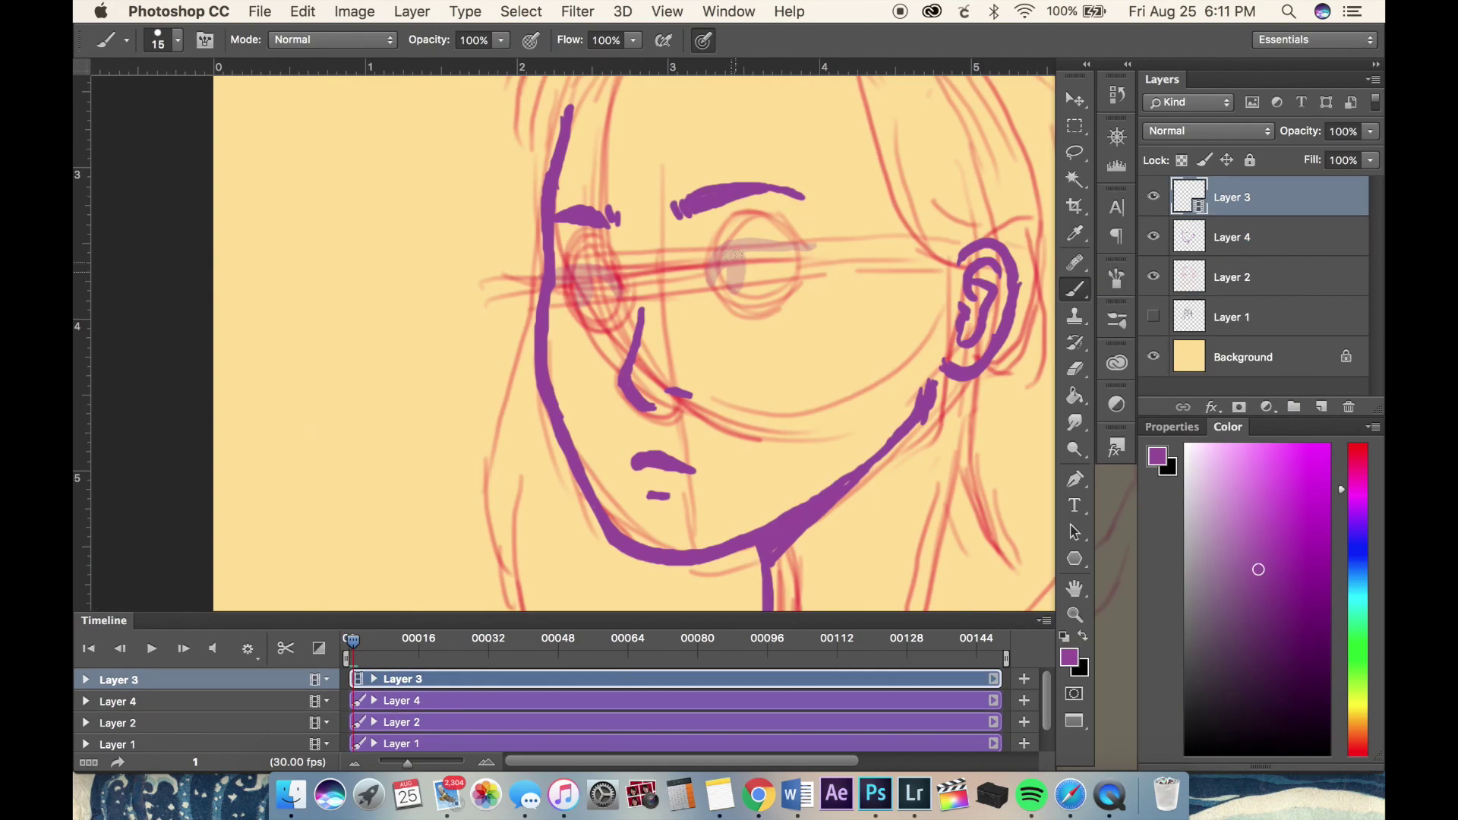
pyautogui.moveTo(741, 253); pyautogui.dragTo(737, 293)
pyautogui.moveTo(585, 274); pyautogui.dragTo(581, 306)
pyautogui.hotkey('alt', '[')
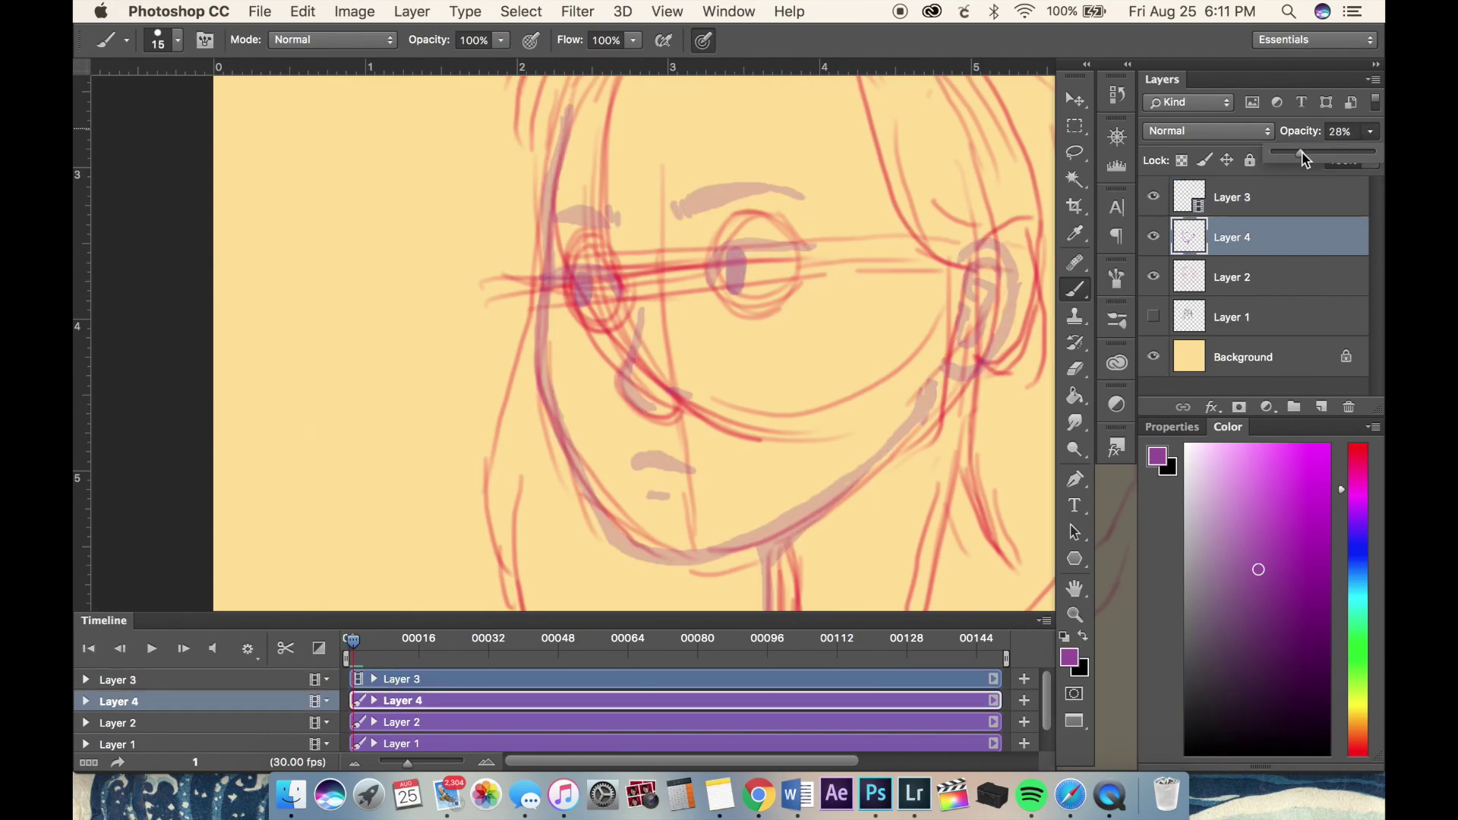
pyautogui.hotkey('alt', ']')
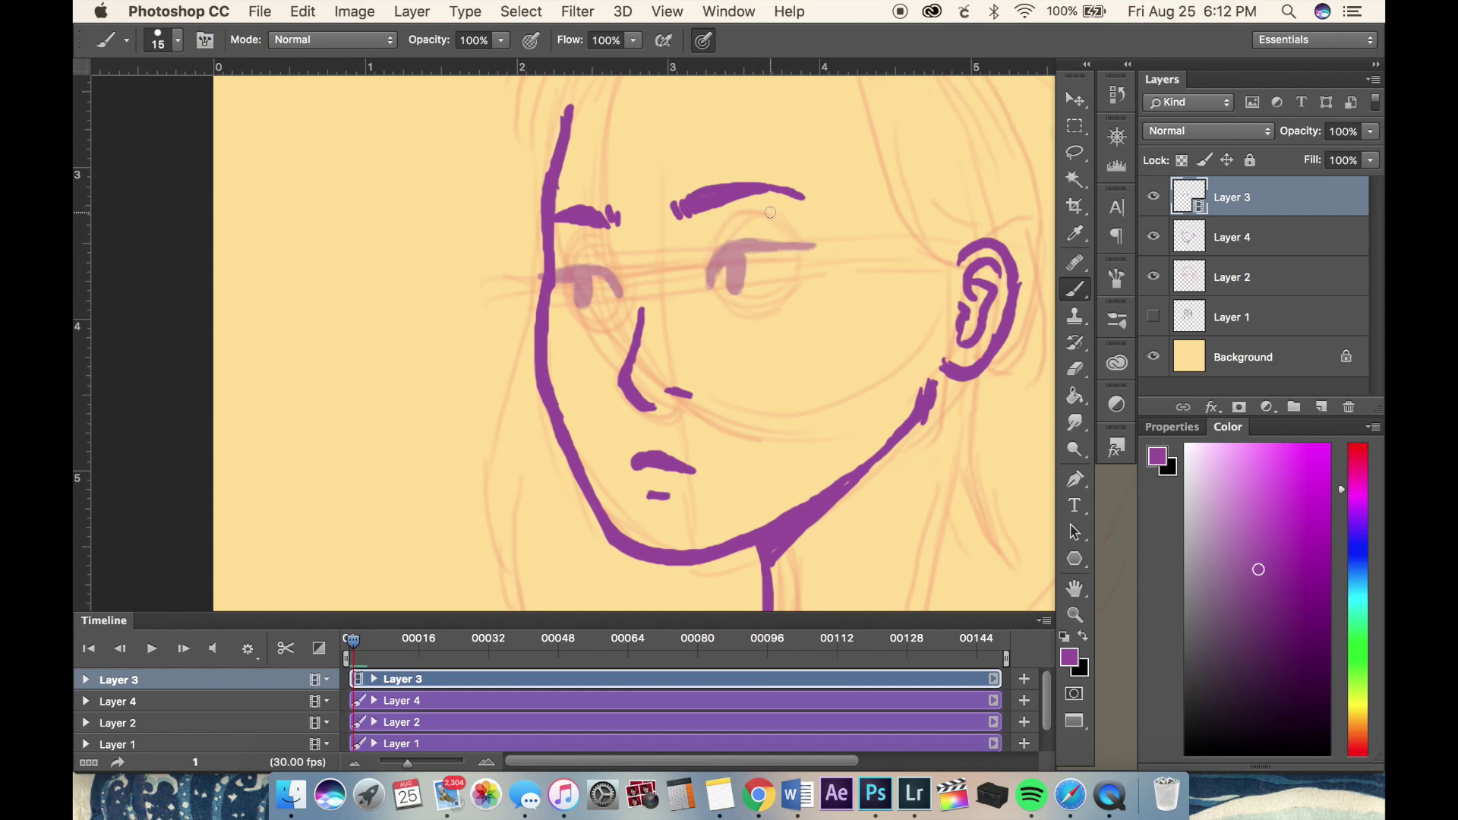
# - Set the Timeline frame rate to 12 fps
pyautogui.click(1044, 620)
pyautogui.click(1149, 648)
pyautogui.click(661, 391)
pyautogui.click(661, 267)
pyautogui.click(874, 391)
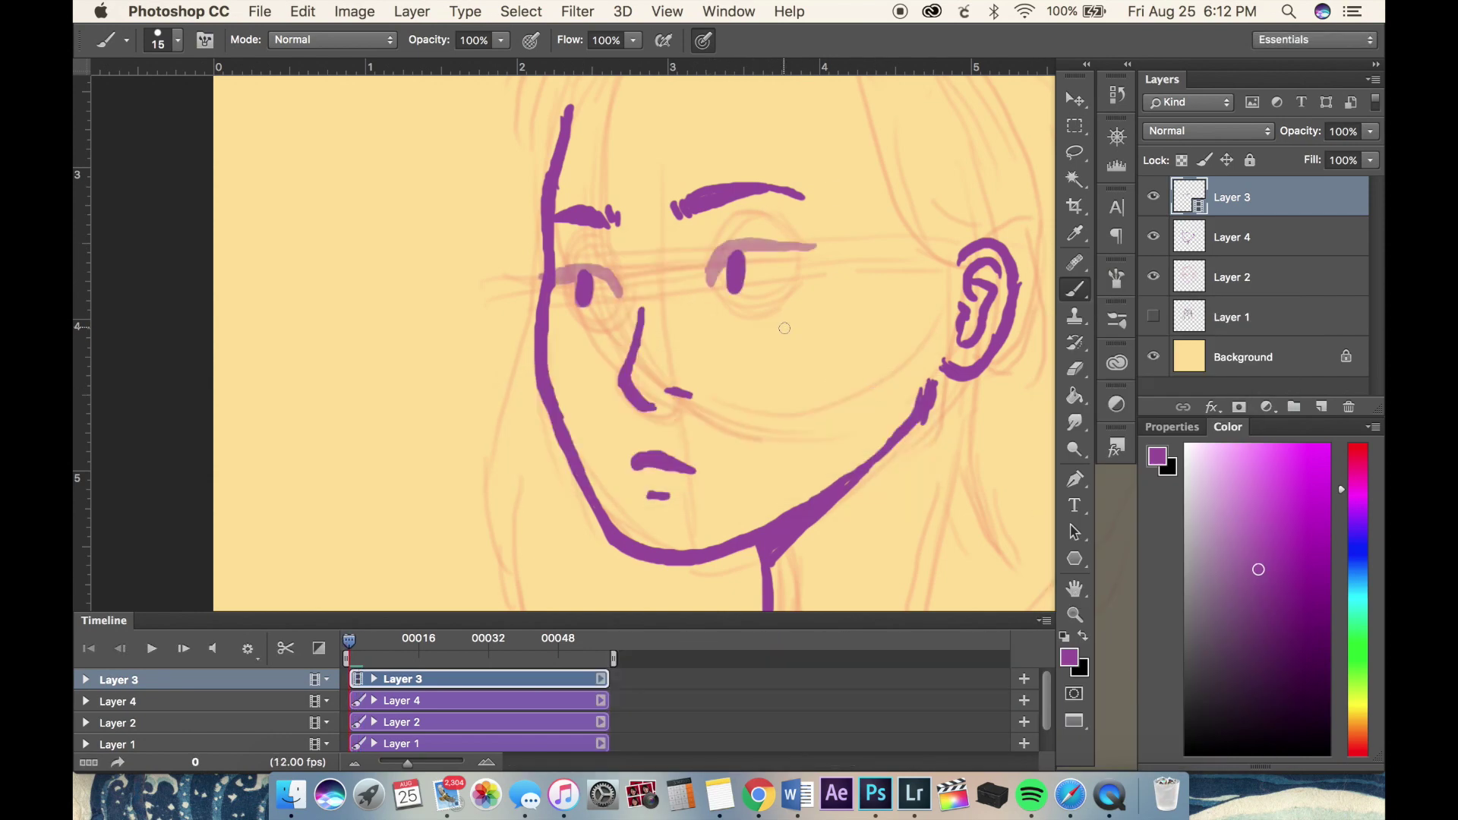
# - Confirm the onion skin settings and redraw the eyes on the first new frames
pyautogui.click(1045, 620)
pyautogui.click(1135, 629)
pyautogui.press('Return')
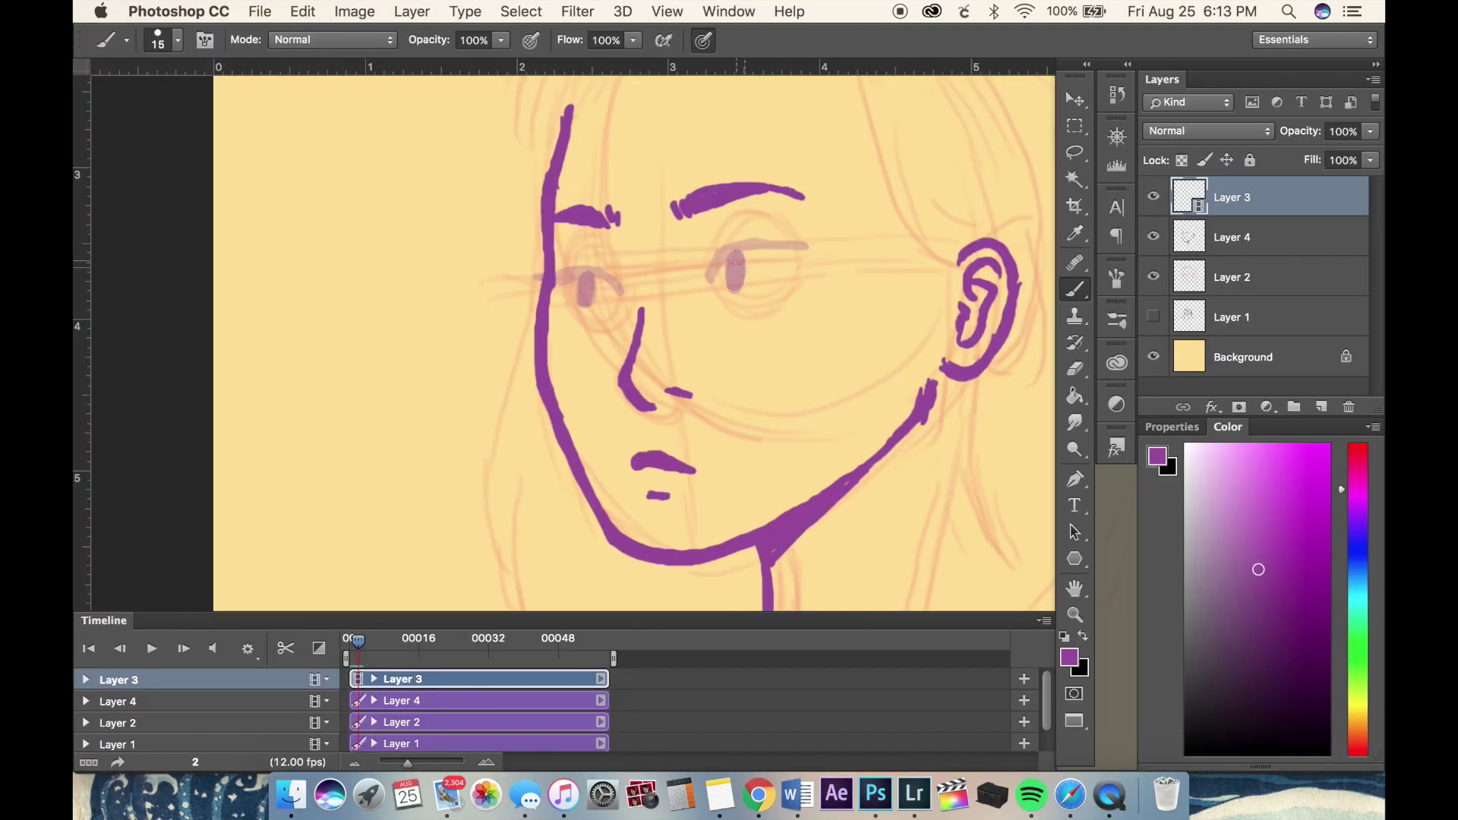
pyautogui.press('Right')
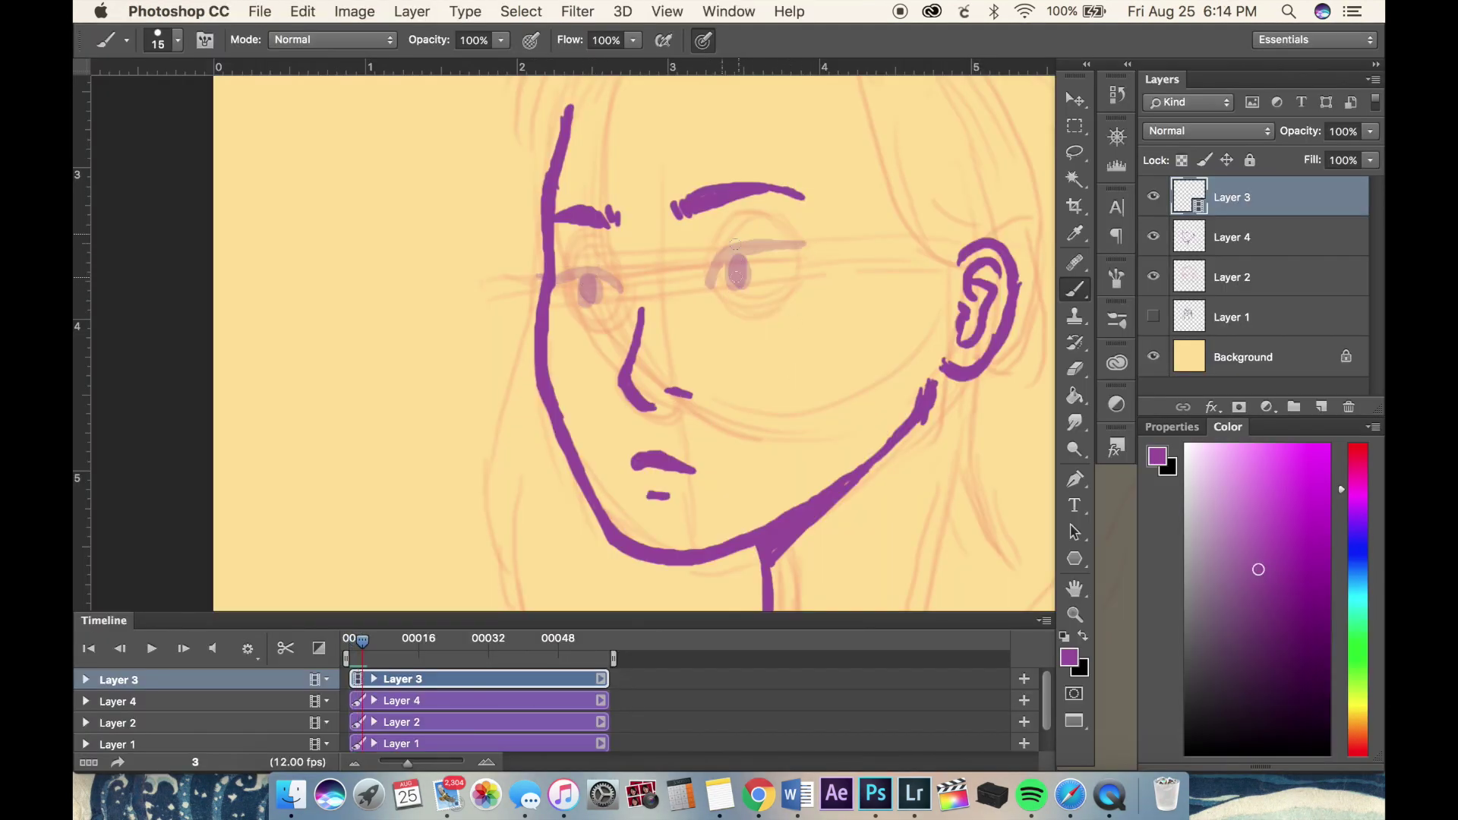
pyautogui.press('e')
pyautogui.press('b')
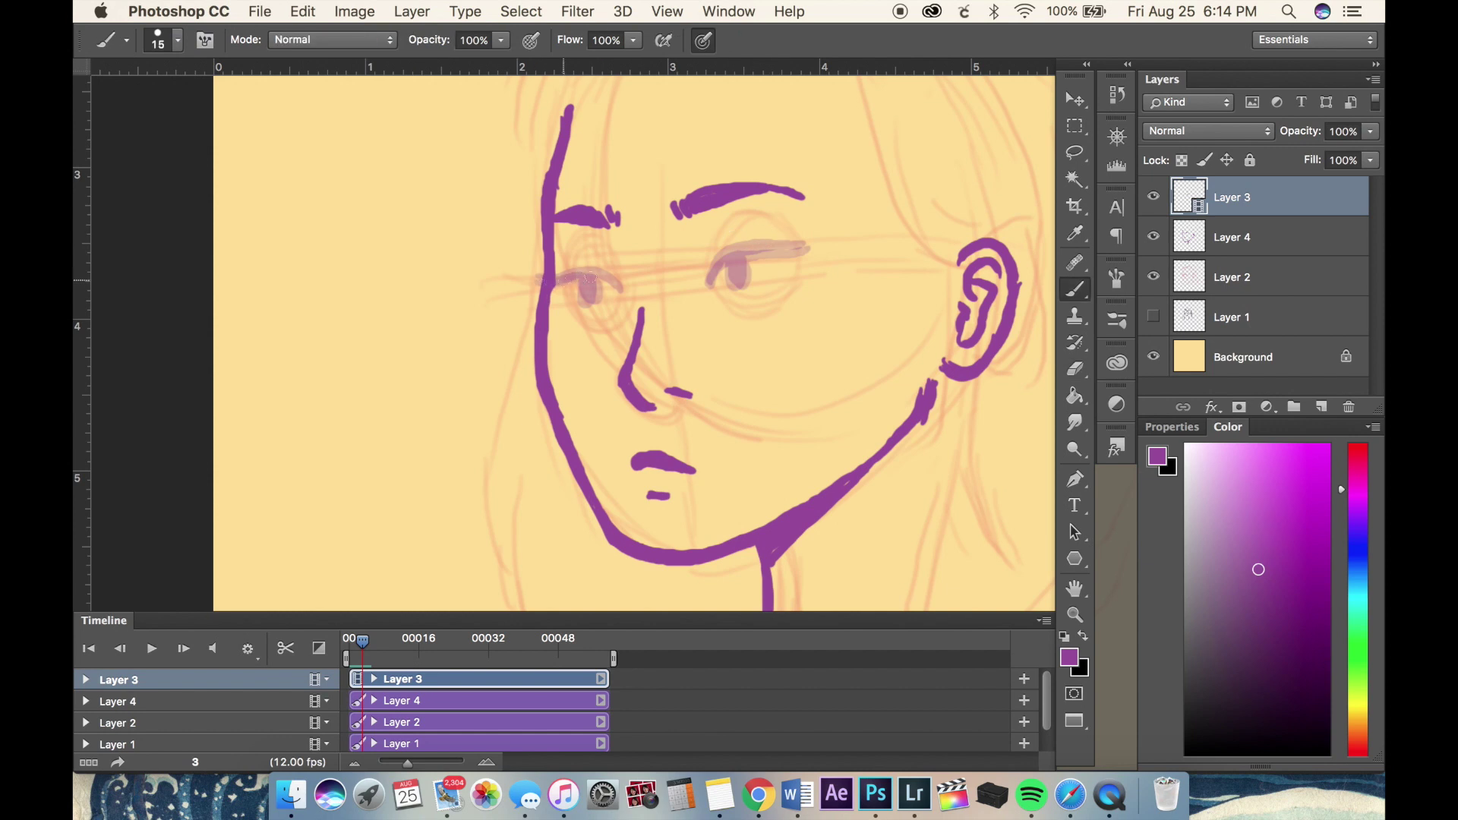
# - Step forward frame by frame, erasing and redrawing the eyes as they close
pyautogui.press('e')
pyautogui.press('b')
pyautogui.press('Right')
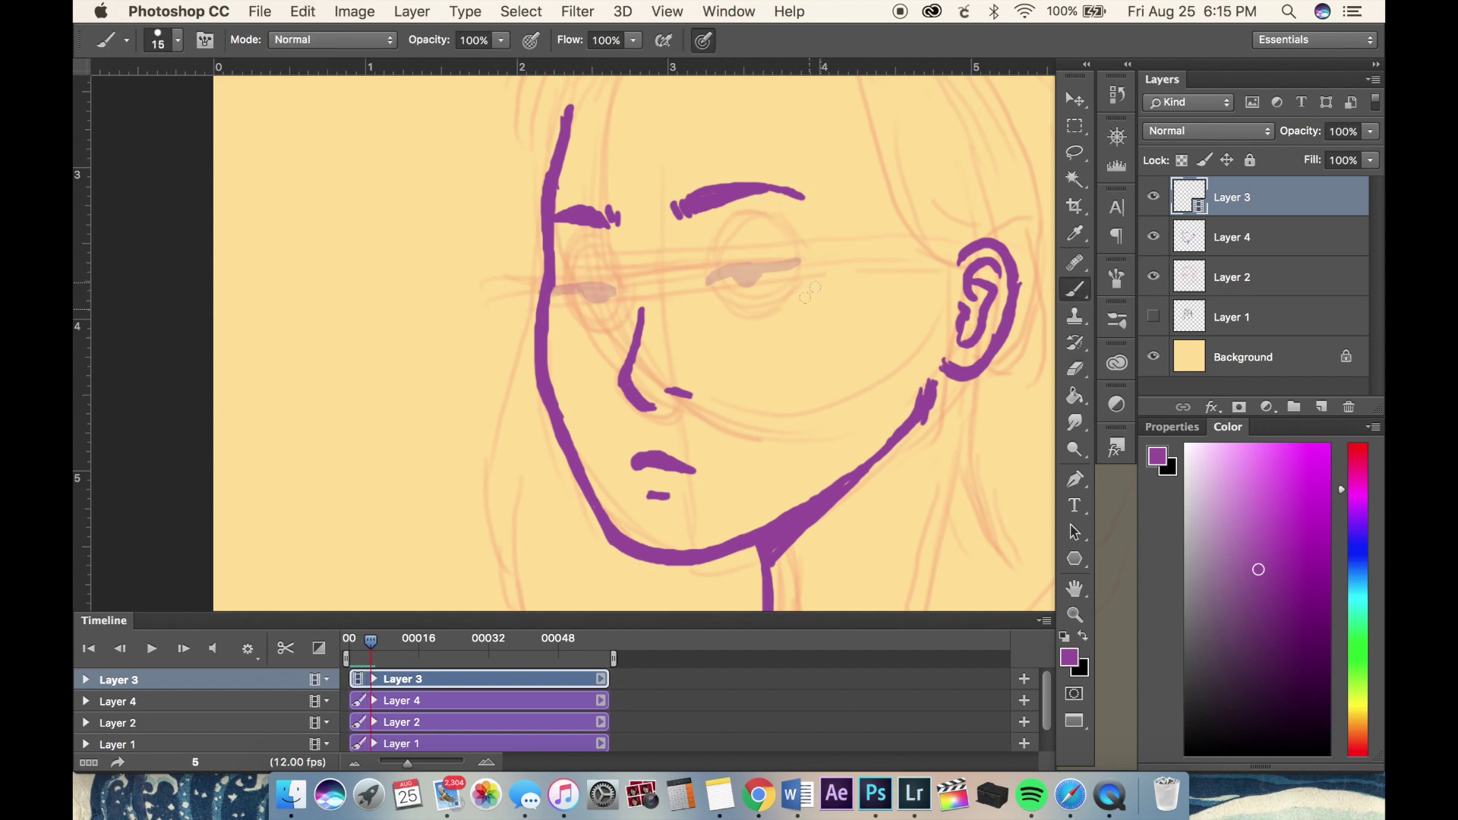
pyautogui.press('Right')
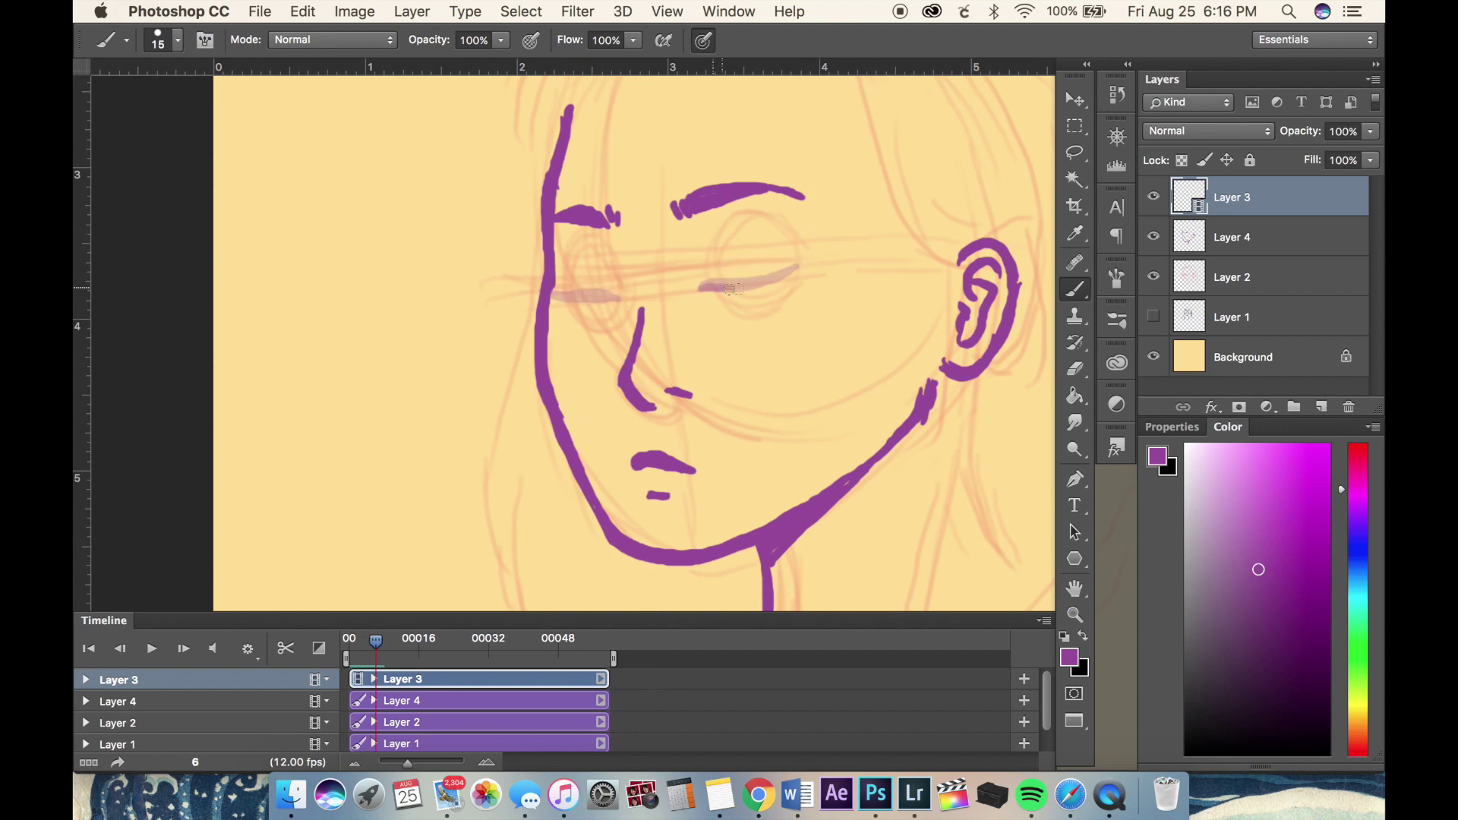
pyautogui.press('Right')
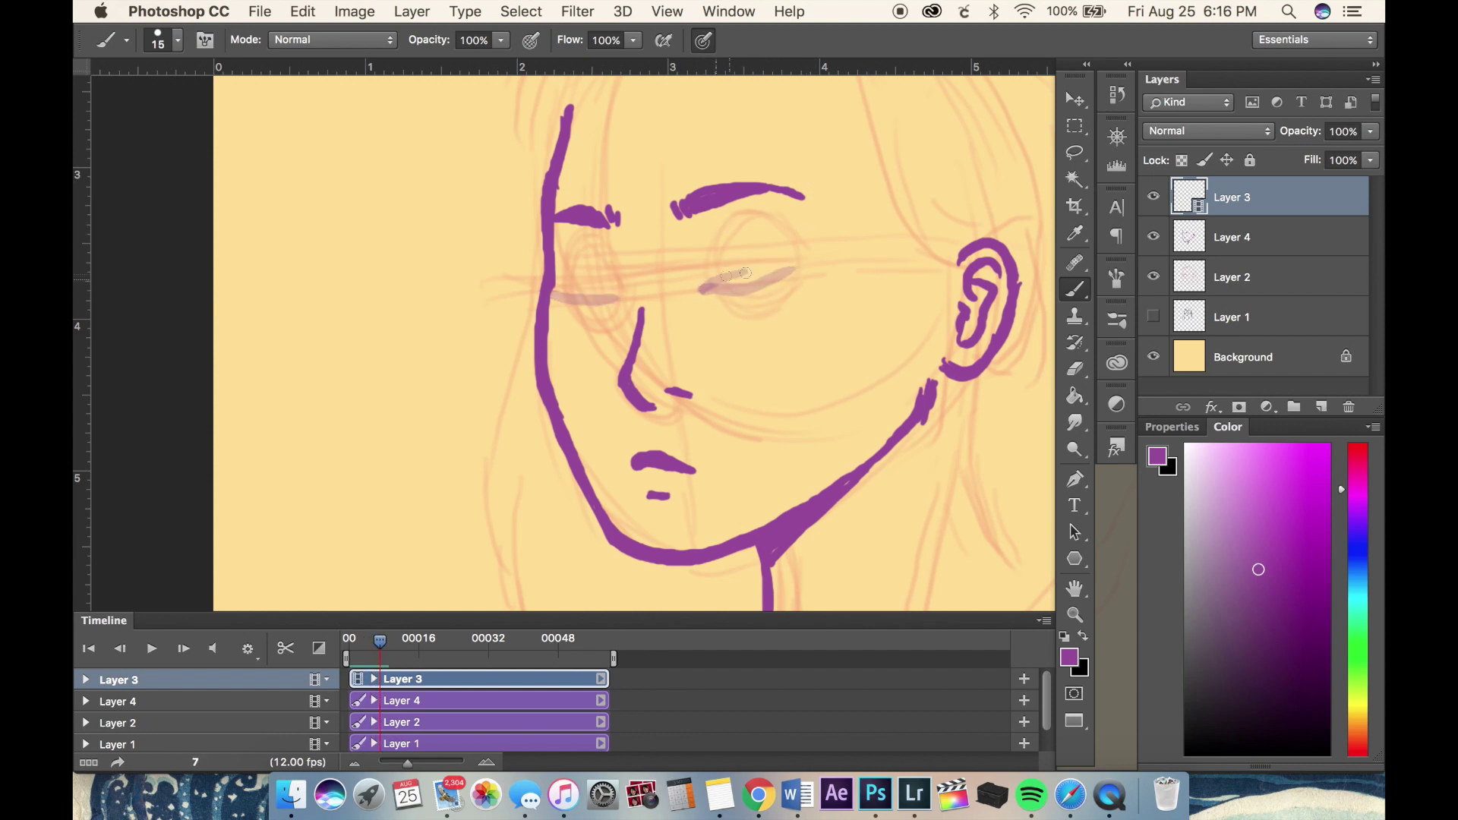
pyautogui.press('Right')
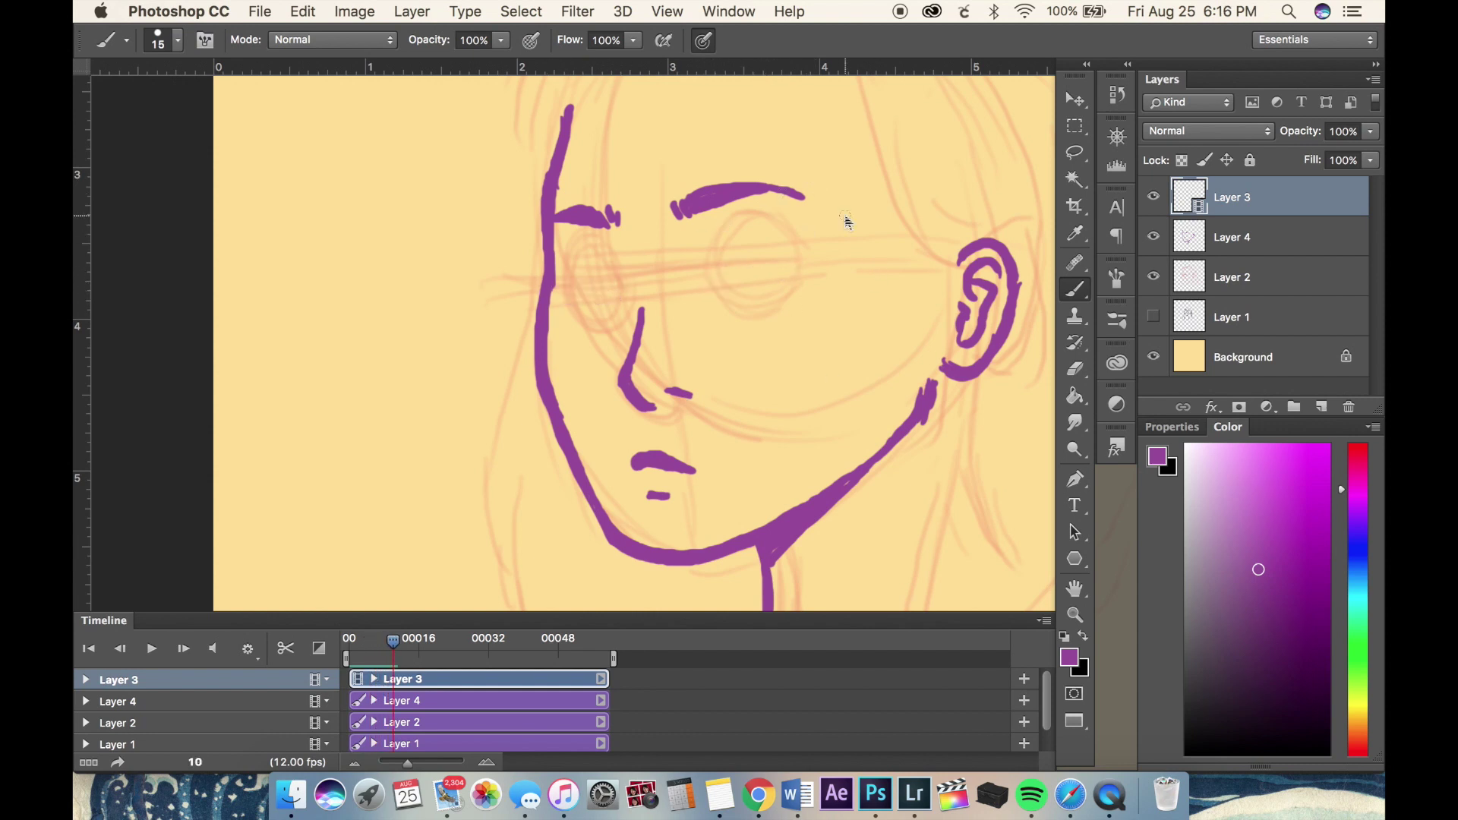
pyautogui.press('Right')
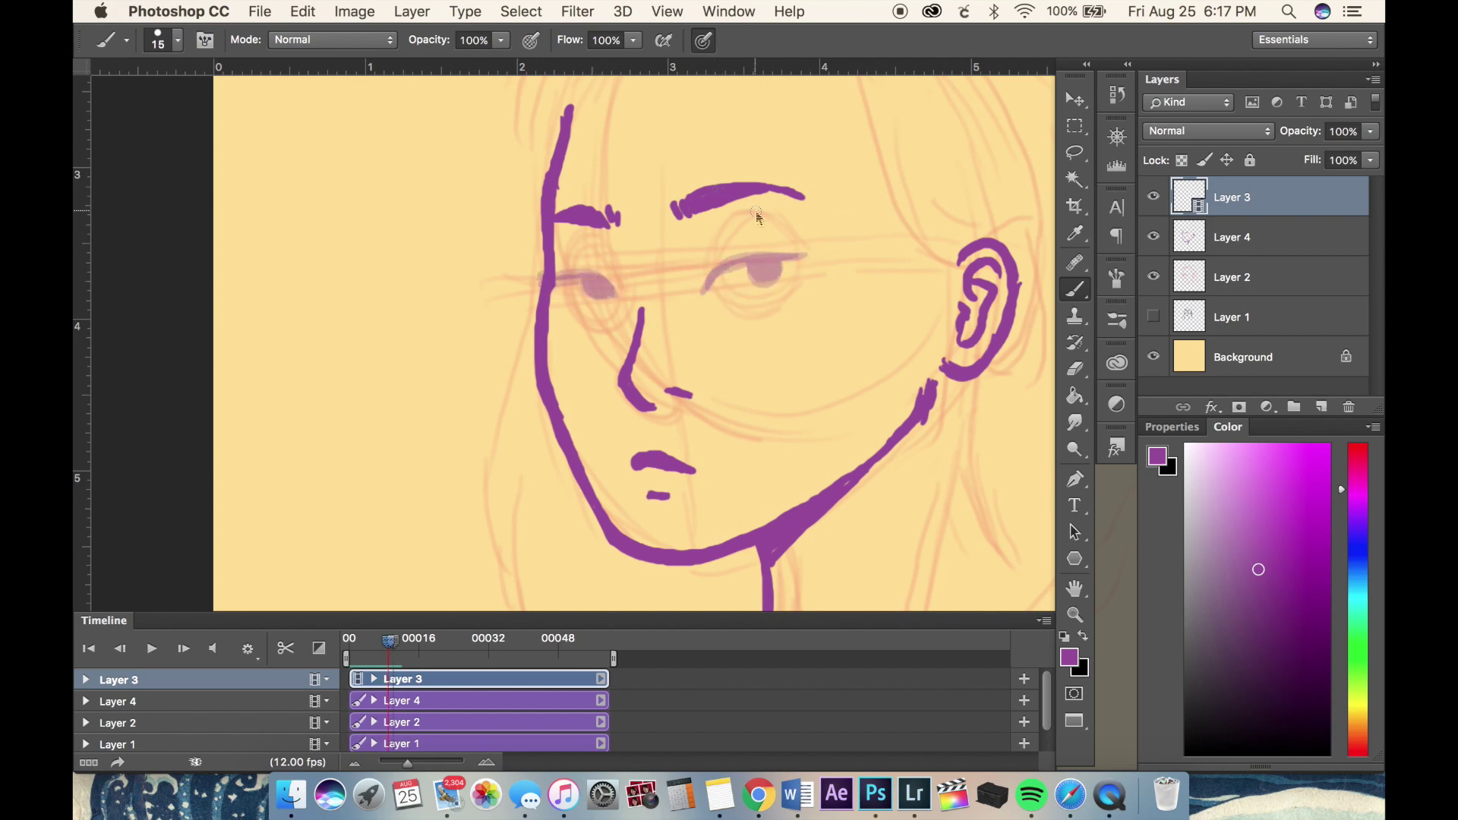
# - Return to frame 5, draw the reopening eyes through frame 16, and play the blink
pyautogui.moveTo(389, 642)
pyautogui.mouseDown()
pyautogui.moveTo(372, 646)
pyautogui.moveTo(392, 642)
pyautogui.mouseUp()
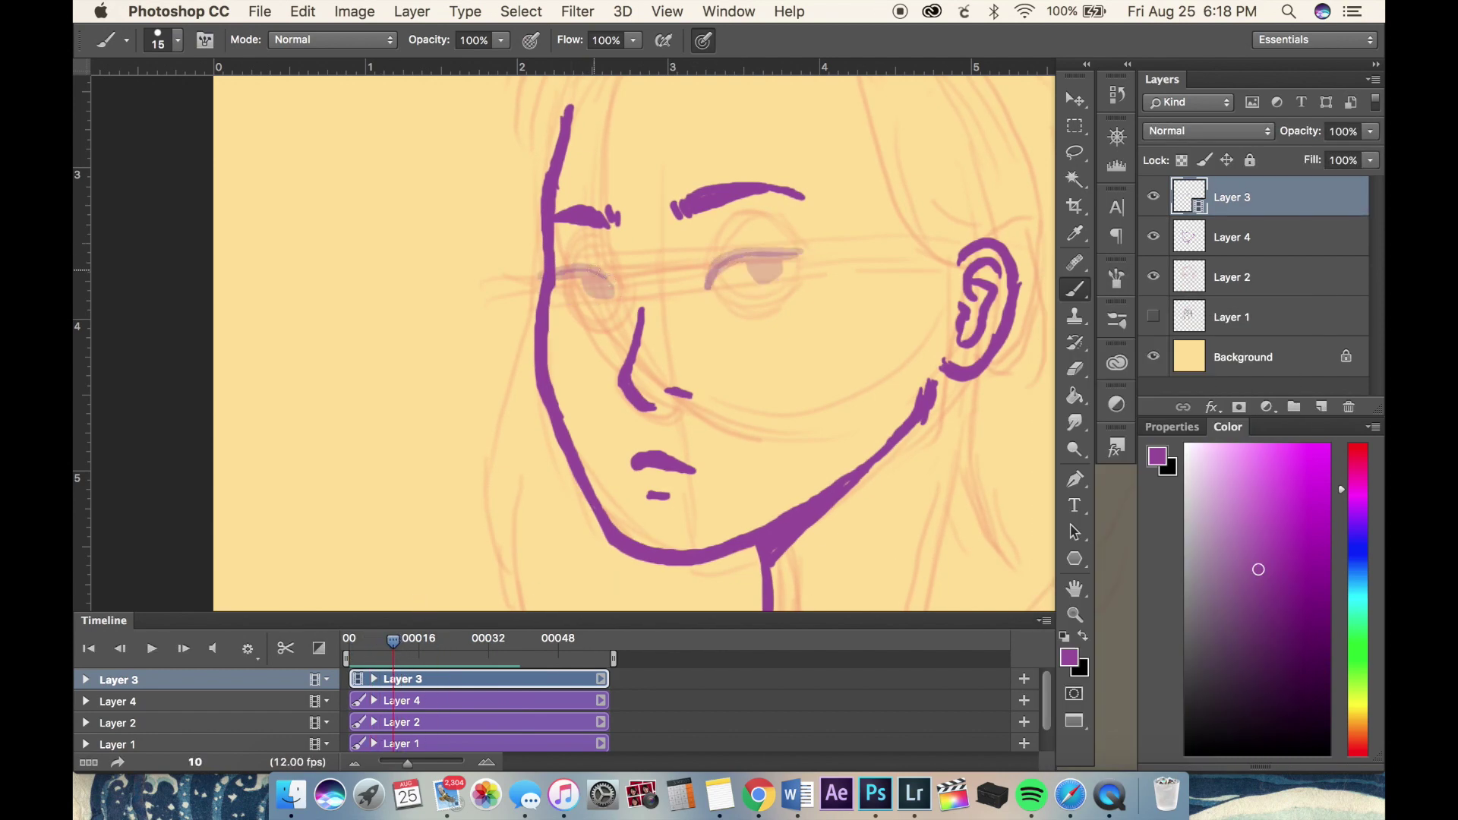
pyautogui.press('Right')
pyautogui.press('Right')
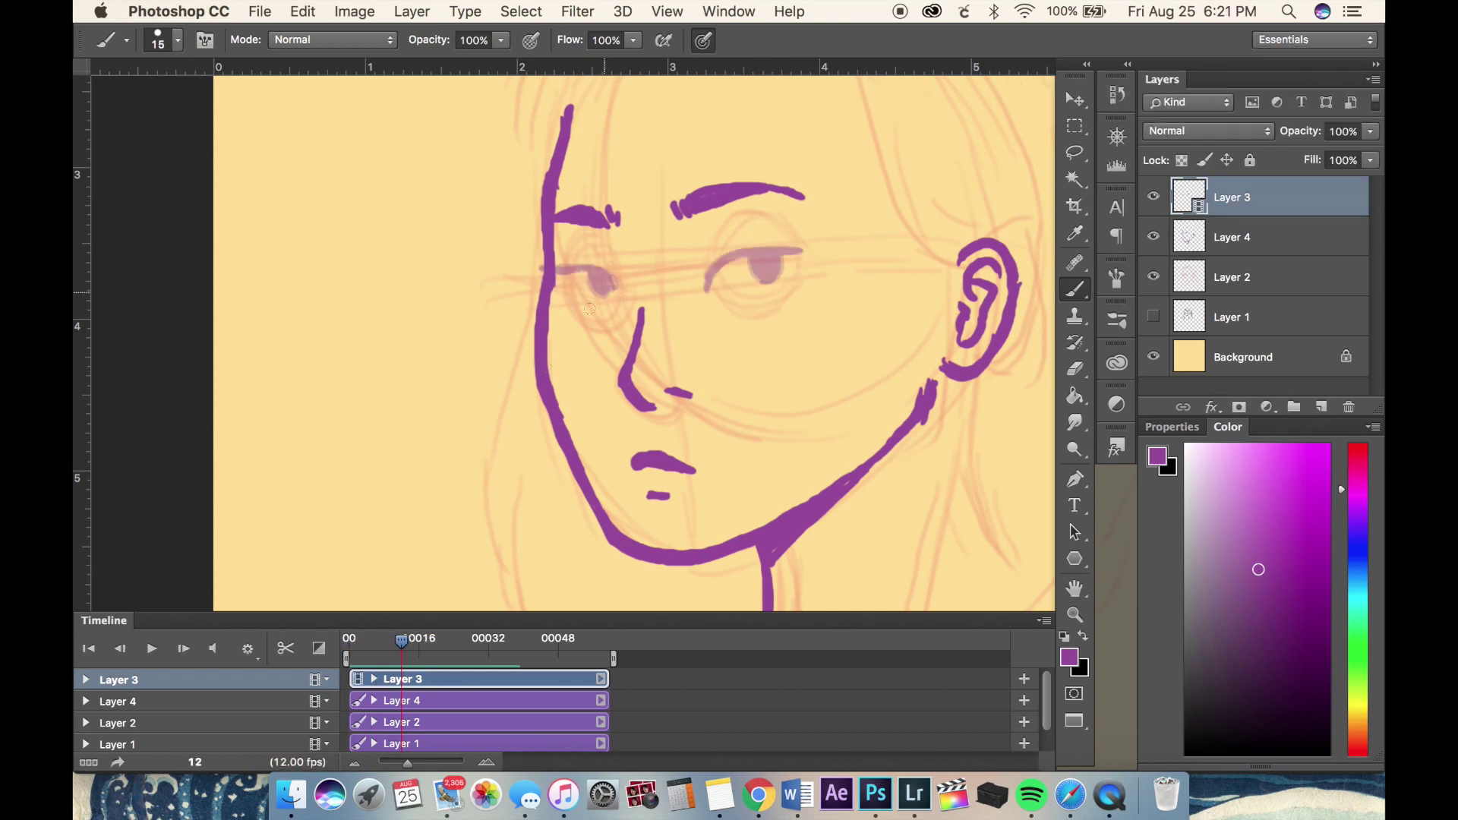
pyautogui.press('Right')
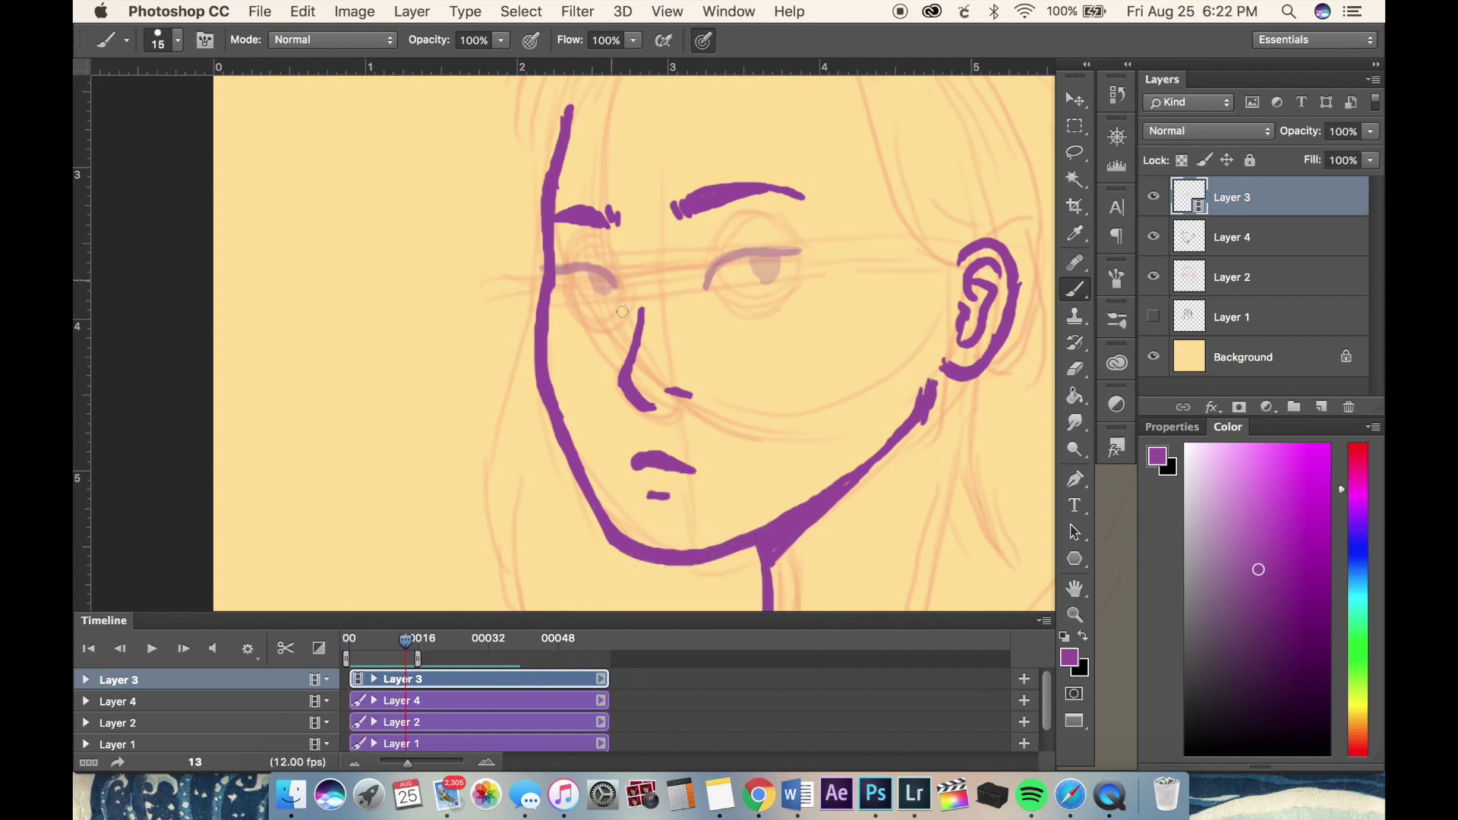
pyautogui.press('Right')
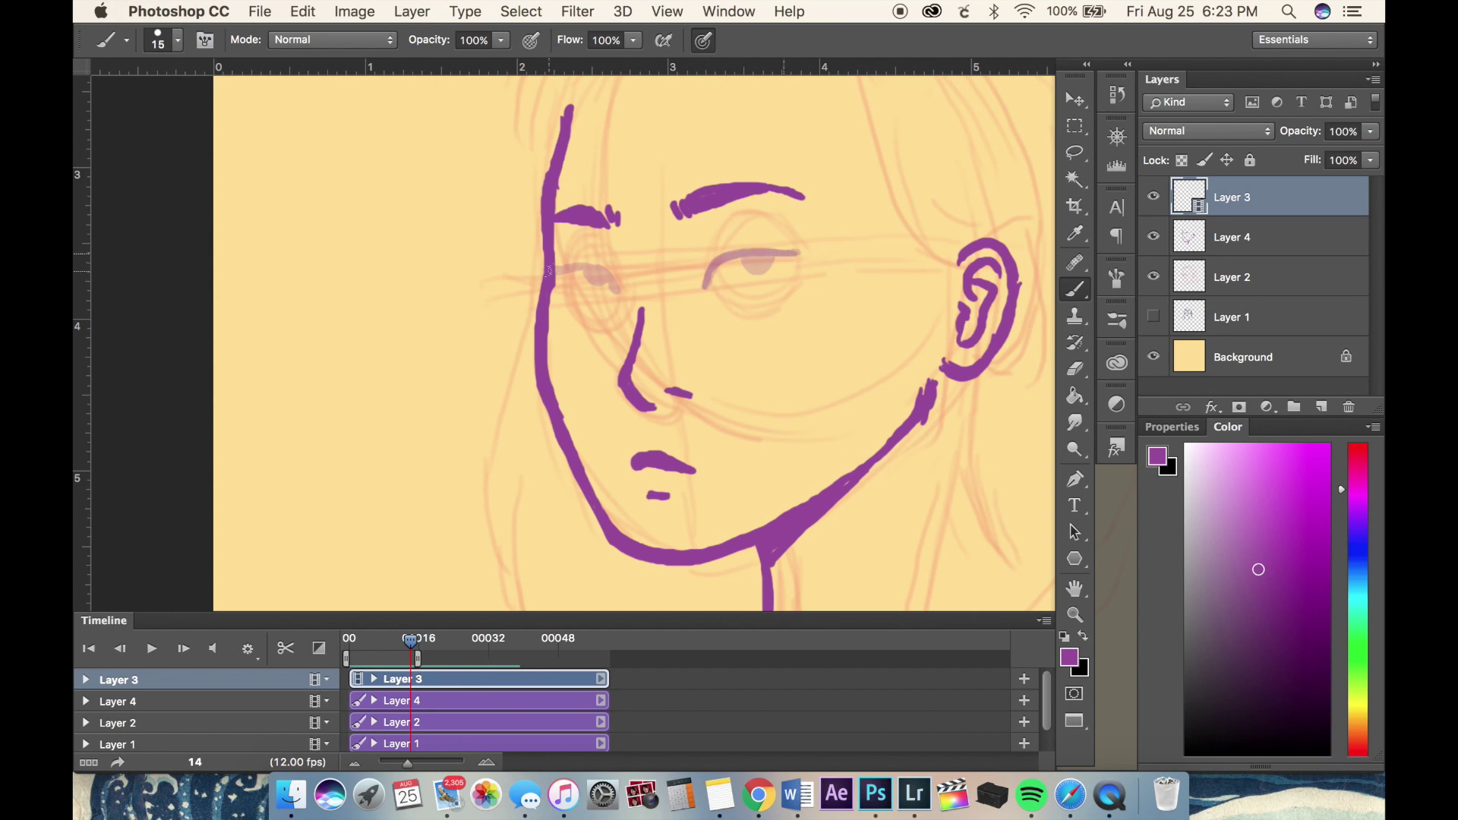
pyautogui.press('Right')
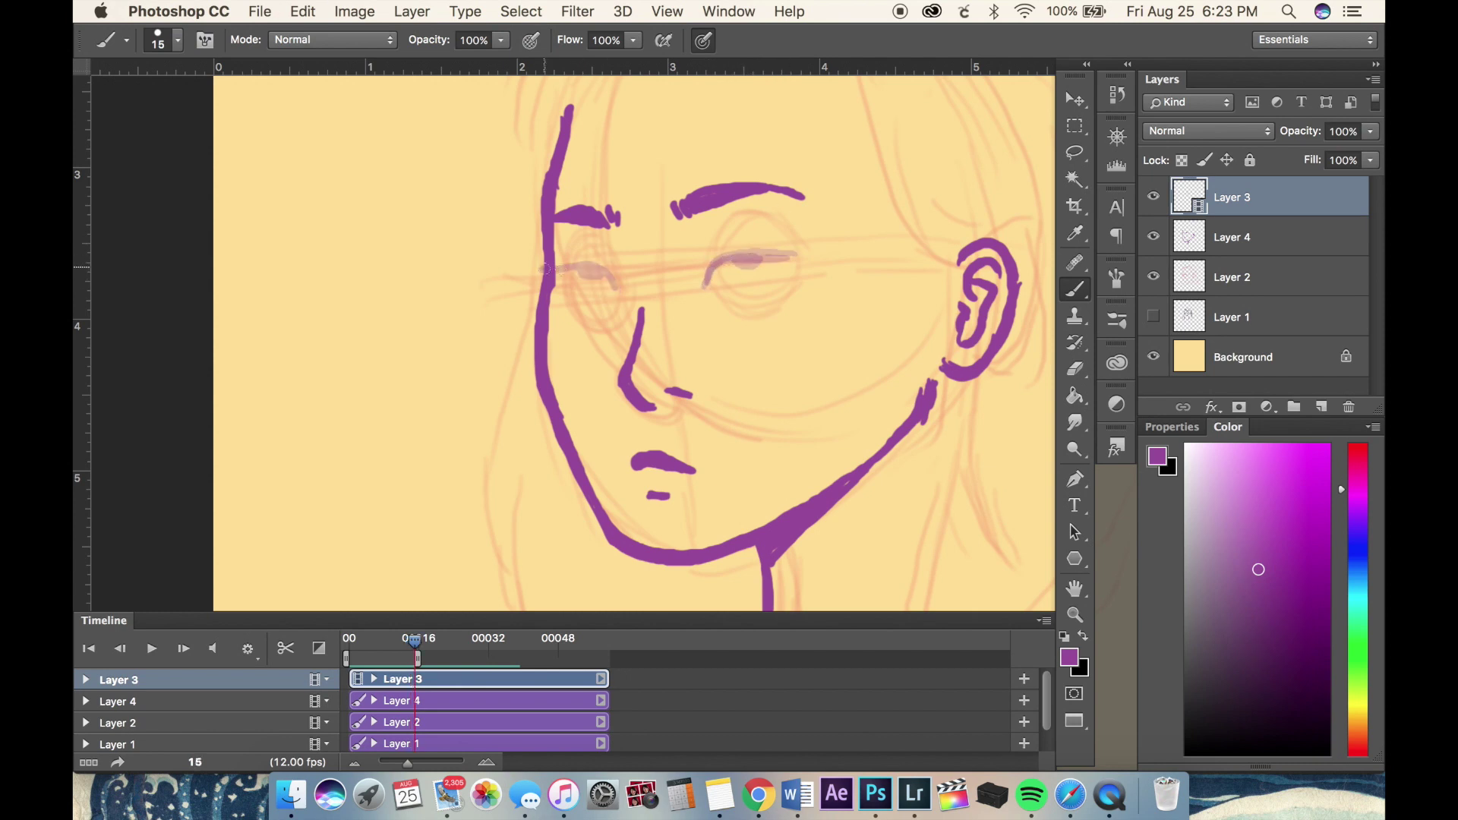
pyautogui.press('Right')
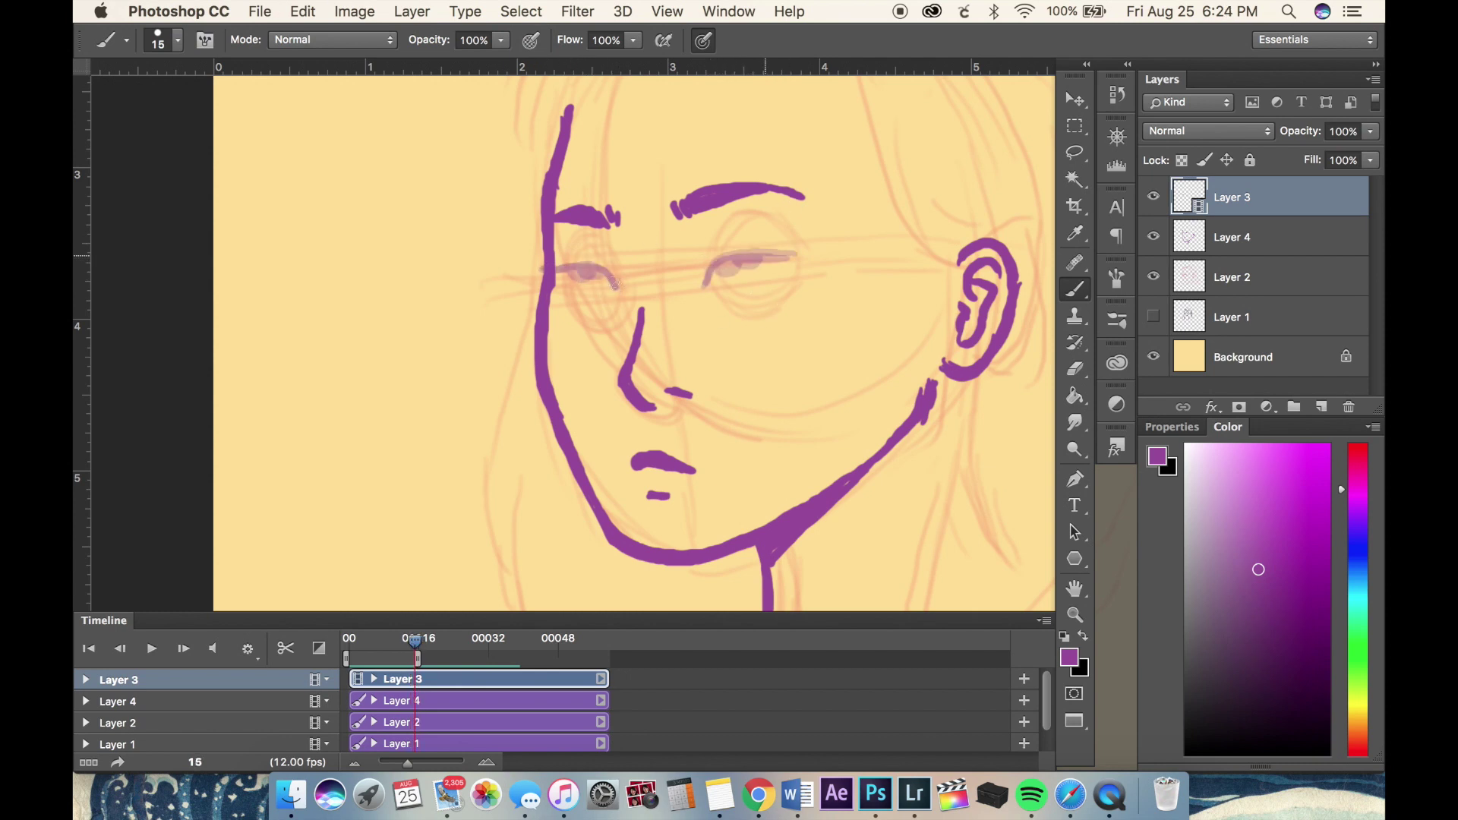
pyautogui.press('space')
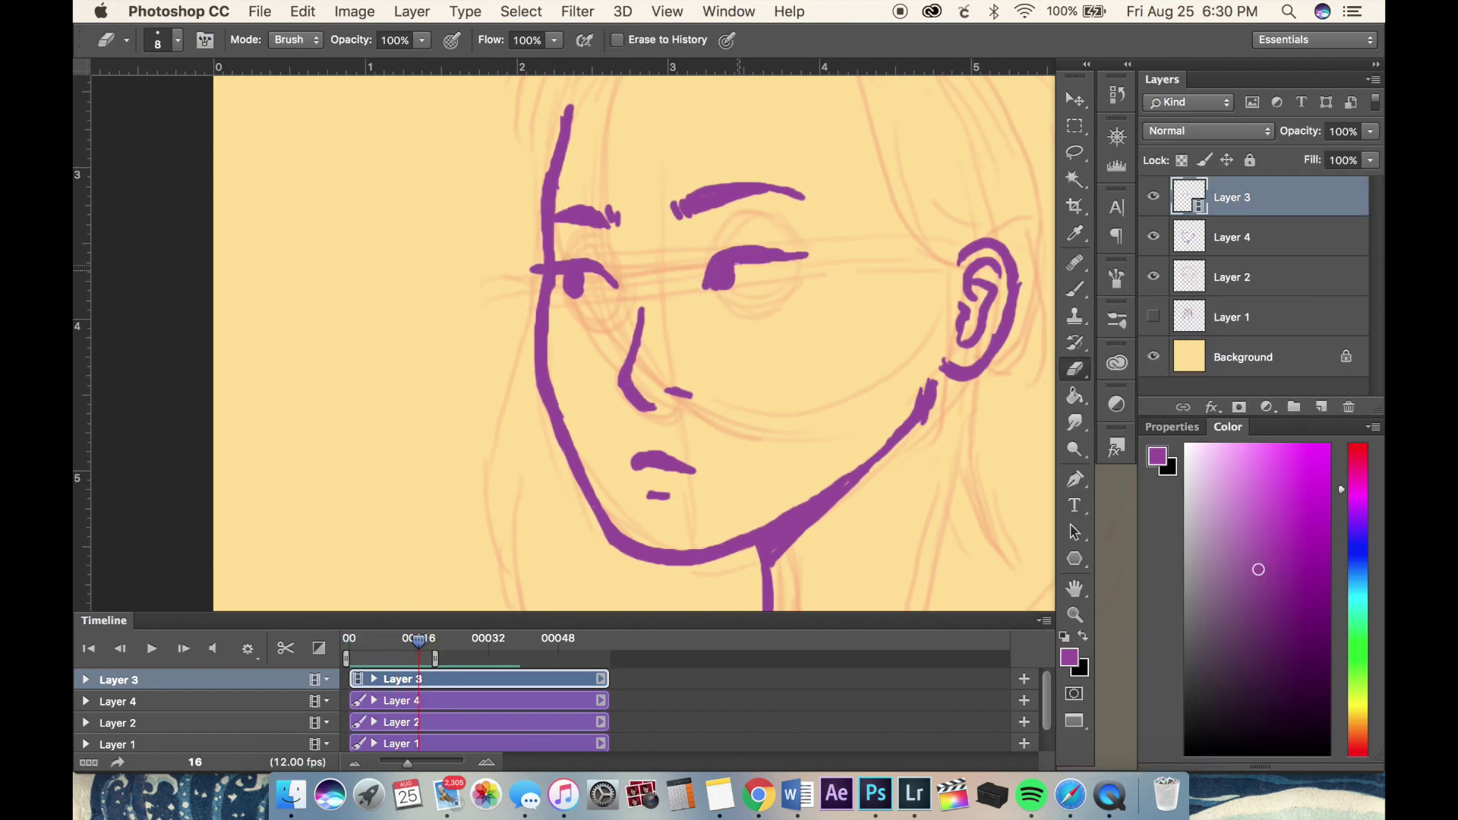
# - Fix the eye on frame 19 and preview the blink animation
pyautogui.press('e')
pyautogui.press('b')
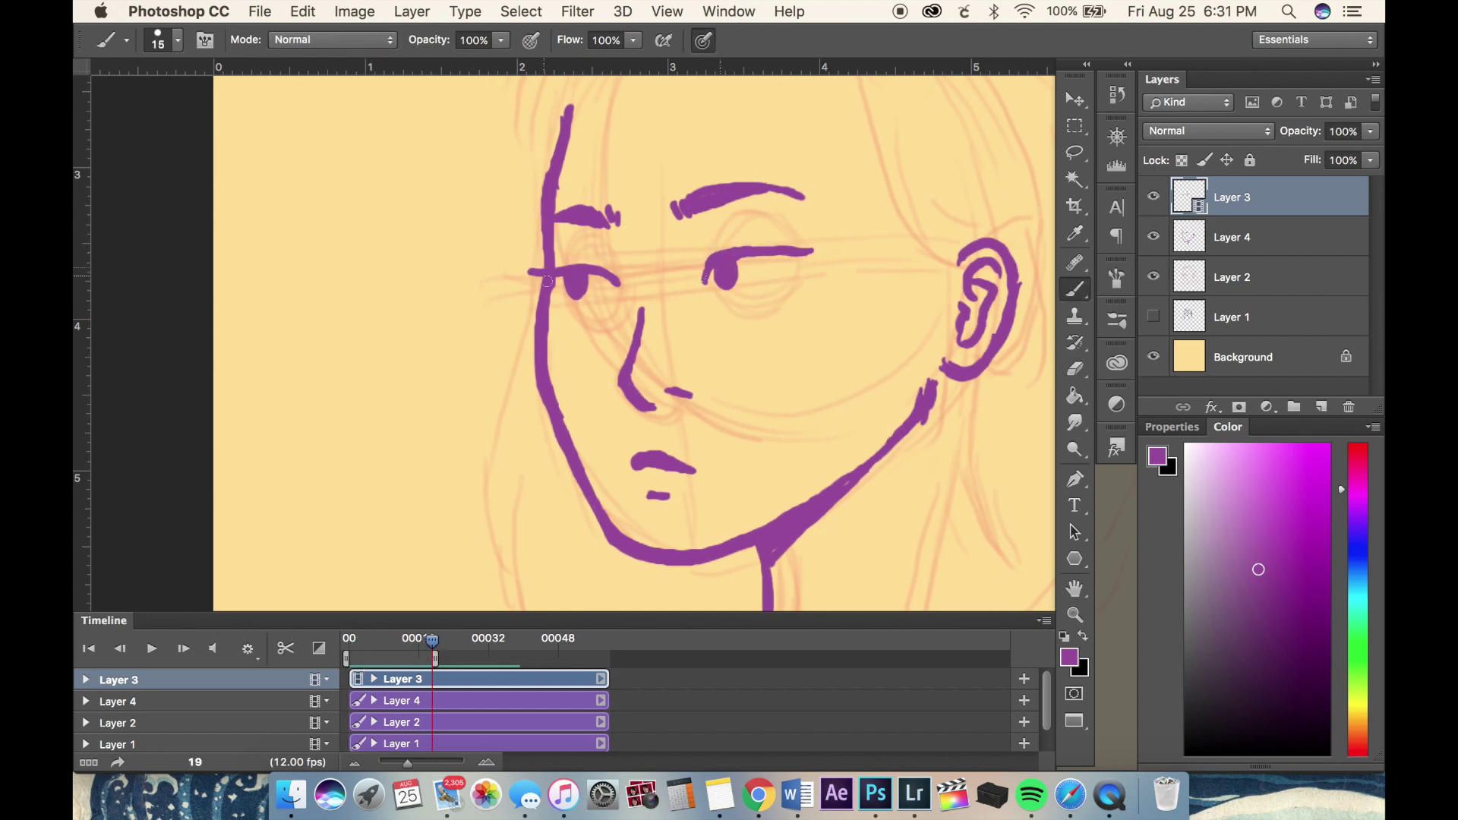
pyautogui.click(152, 650)
pyautogui.click(152, 650)
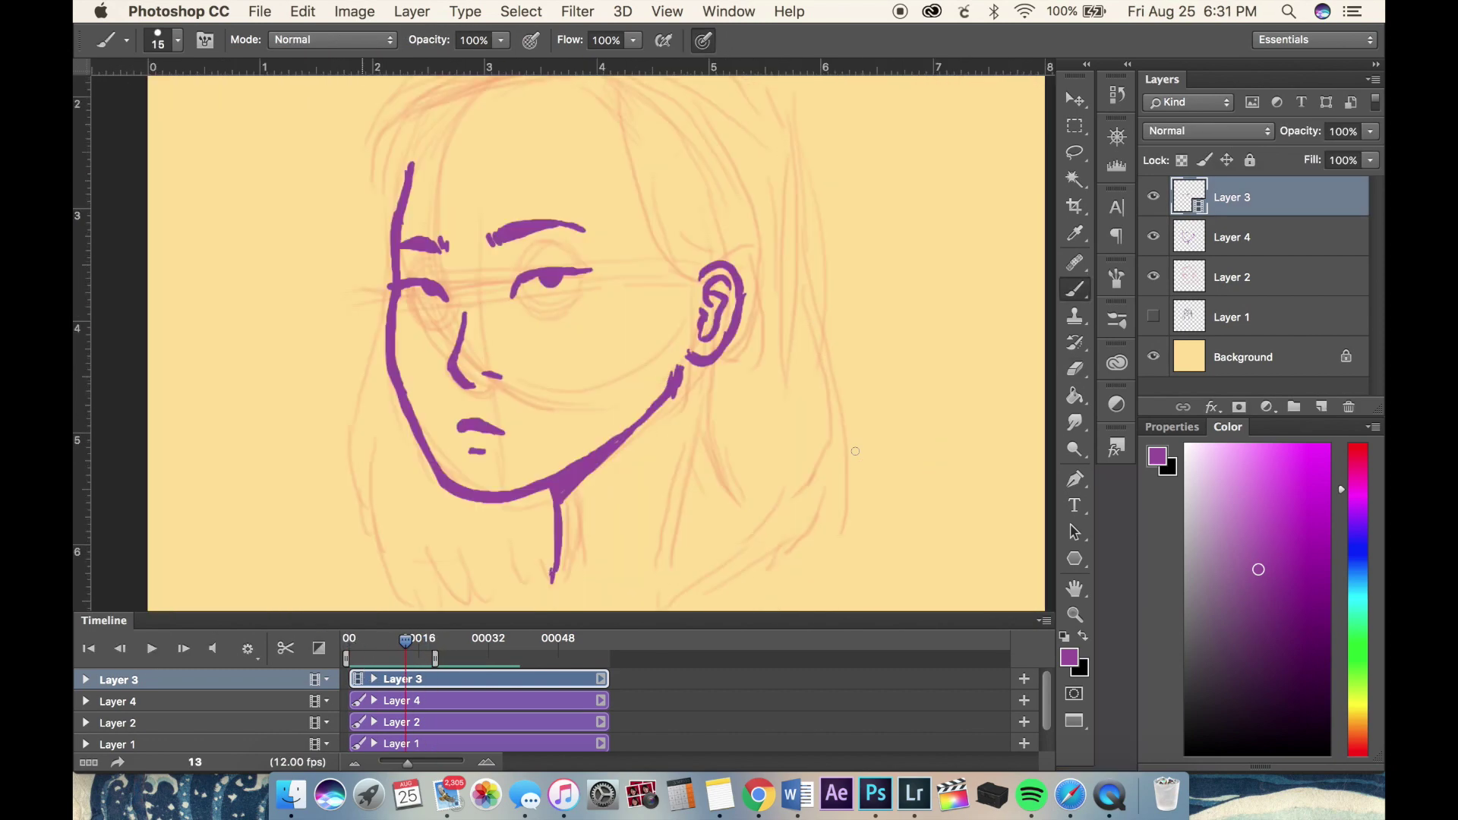
pyautogui.press('super+0')
# - Enlarge the brush and add a new blank video layer for the hair
pyautogui.press(']')
pyautogui.click(411, 12)
pyautogui.click(749, 436)
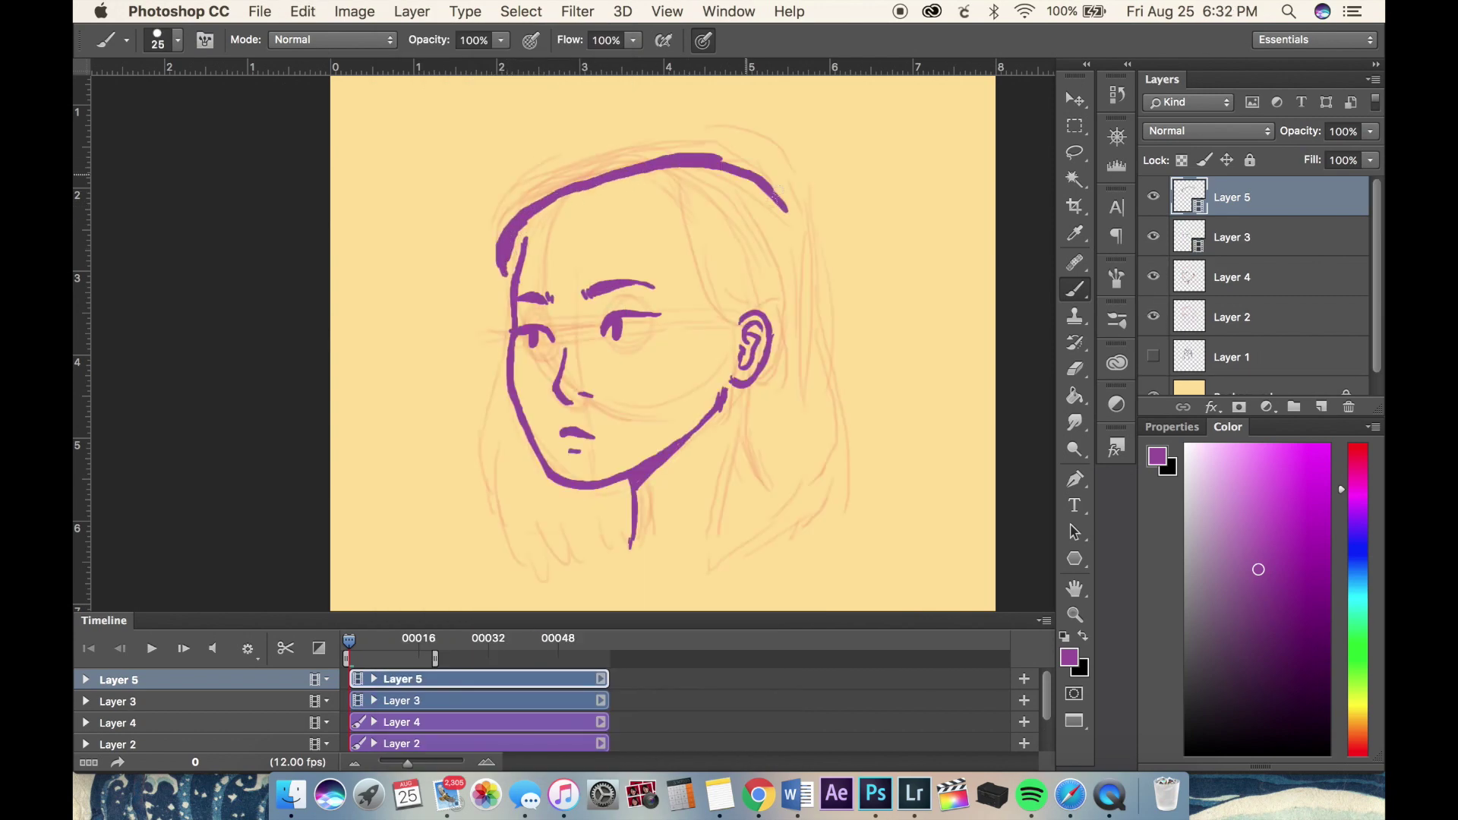
# - Paint the purple bob outline over the head and strand ends, erasing stray strokes
pyautogui.moveTo(534, 210); pyautogui.dragTo(797, 503)
pyautogui.scroll(-3, 561, 466)
pyautogui.moveTo(501, 241)
pyautogui.mouseDown()
pyautogui.moveTo(489, 384)
pyautogui.moveTo(608, 395)
pyautogui.mouseUp()
pyautogui.moveTo(721, 285); pyautogui.dragTo(820, 373)
pyautogui.press('e')
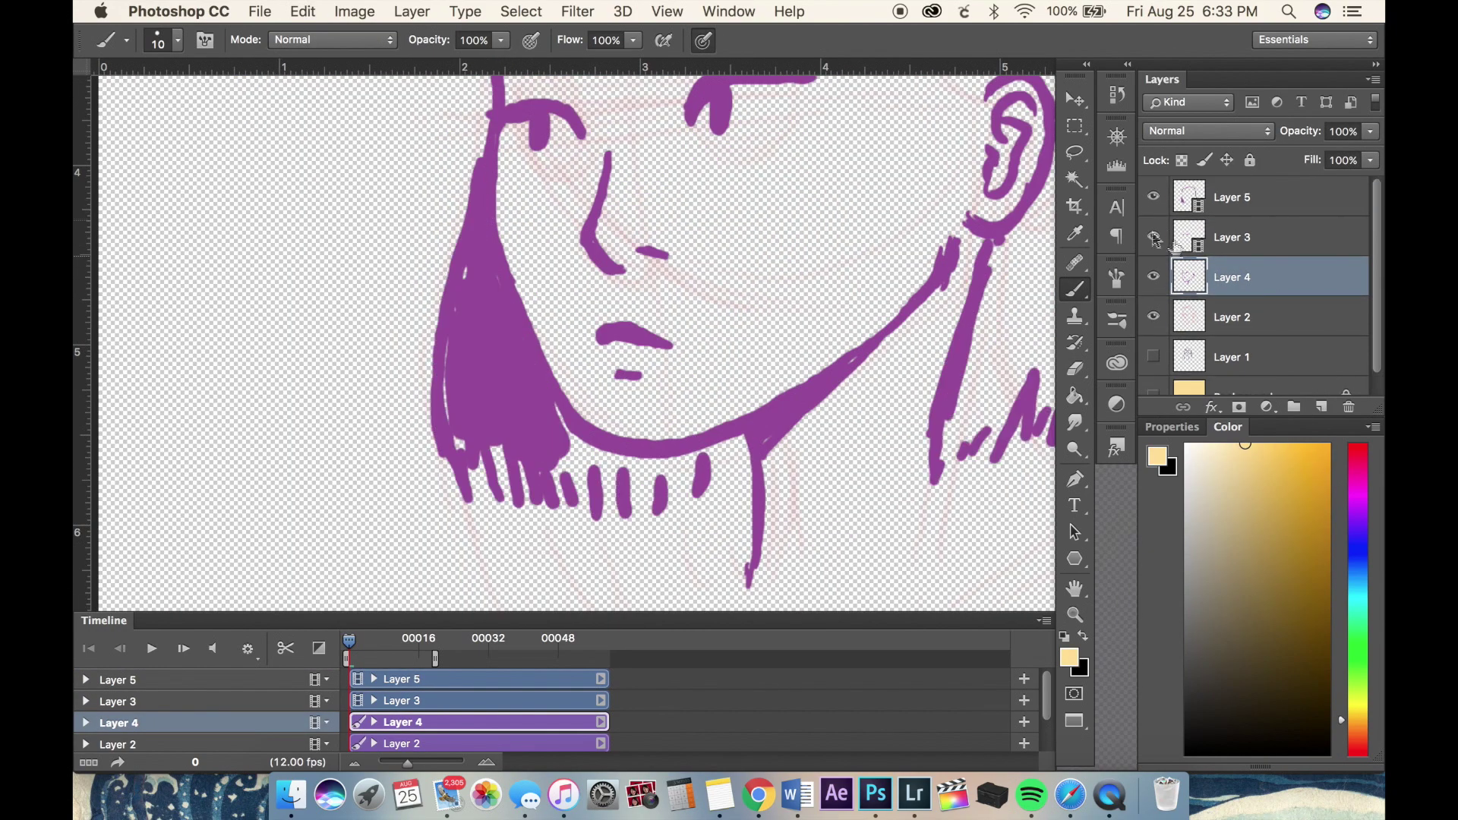
pyautogui.moveTo(479, 157); pyautogui.dragTo(482, 262)
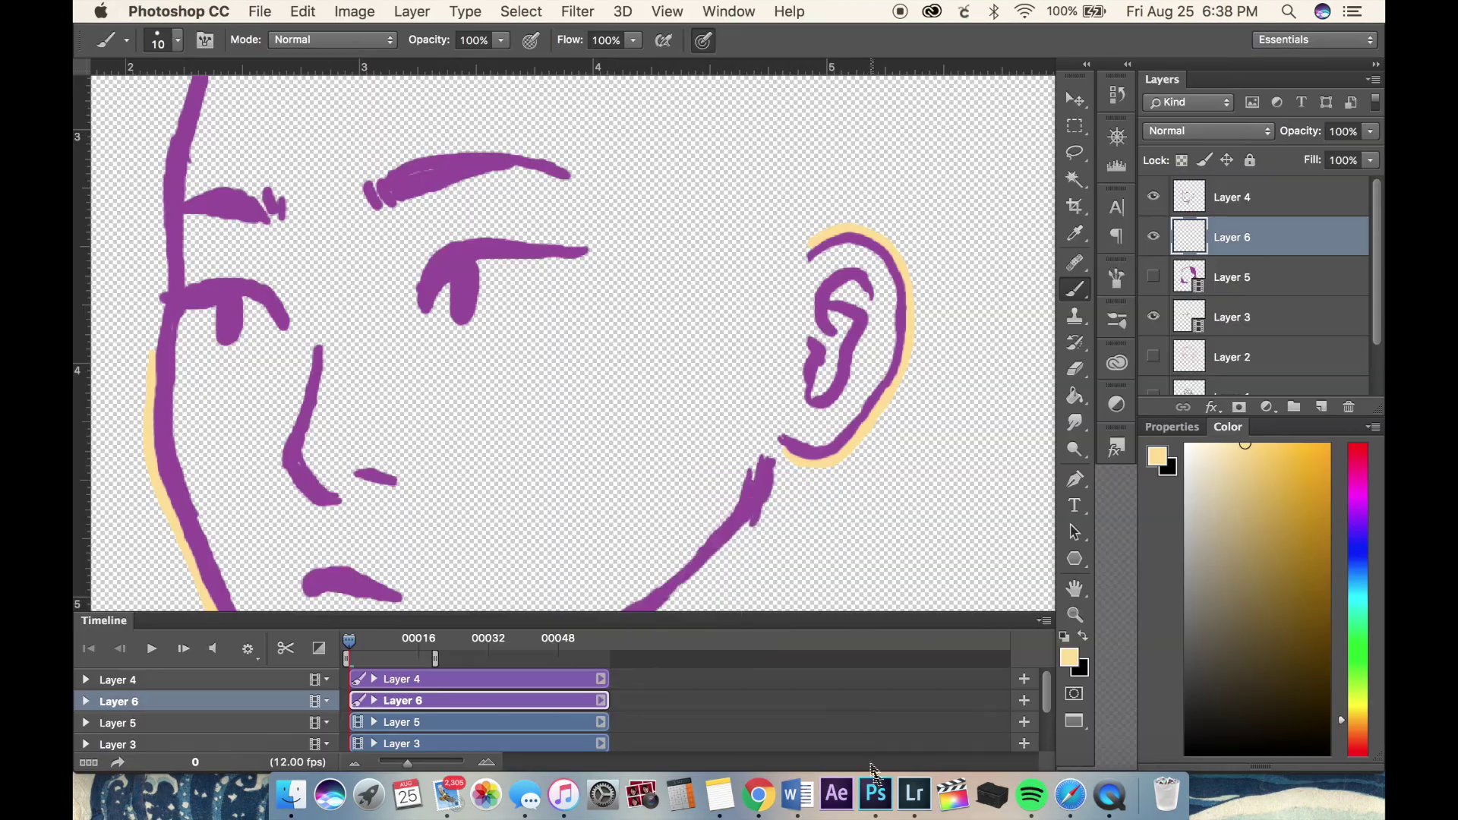
# - Show the hair and face-line layers and brush sampled purple along the top hairline and forehead bang
pyautogui.click(1153, 277)
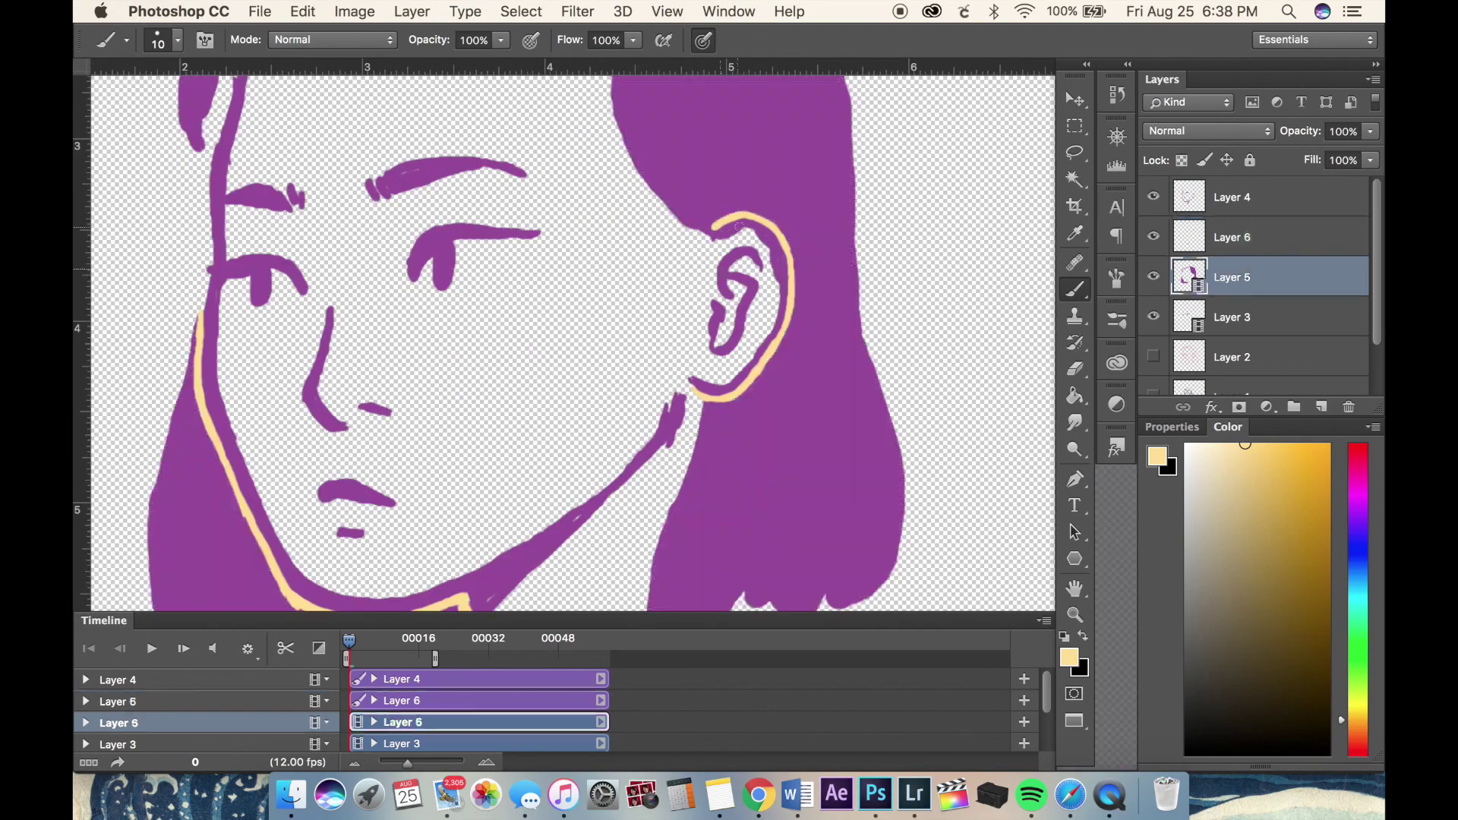
pyautogui.click(1153, 197)
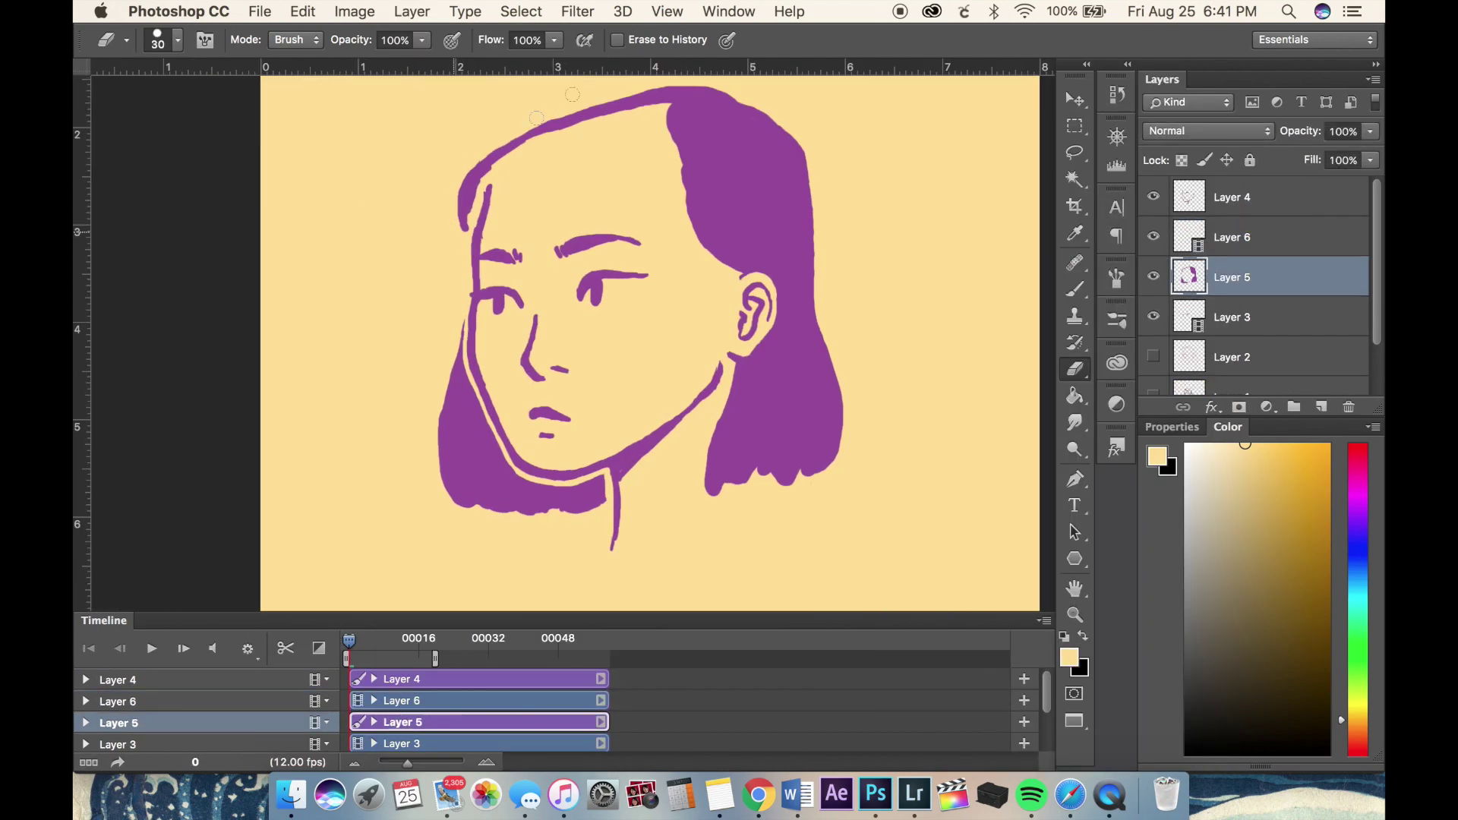
pyautogui.press('b')
pyautogui.keyDown('alt'); pyautogui.click(470, 188); pyautogui.keyUp('alt')
pyautogui.moveTo(571, 127)
pyautogui.mouseDown()
pyautogui.moveTo(623, 155)
pyautogui.moveTo(668, 133)
pyautogui.mouseUp()
pyautogui.moveTo(566, 155)
pyautogui.mouseDown()
pyautogui.moveTo(566, 220)
pyautogui.moveTo(587, 140)
pyautogui.mouseUp()
pyautogui.press('e')
pyautogui.press('b')
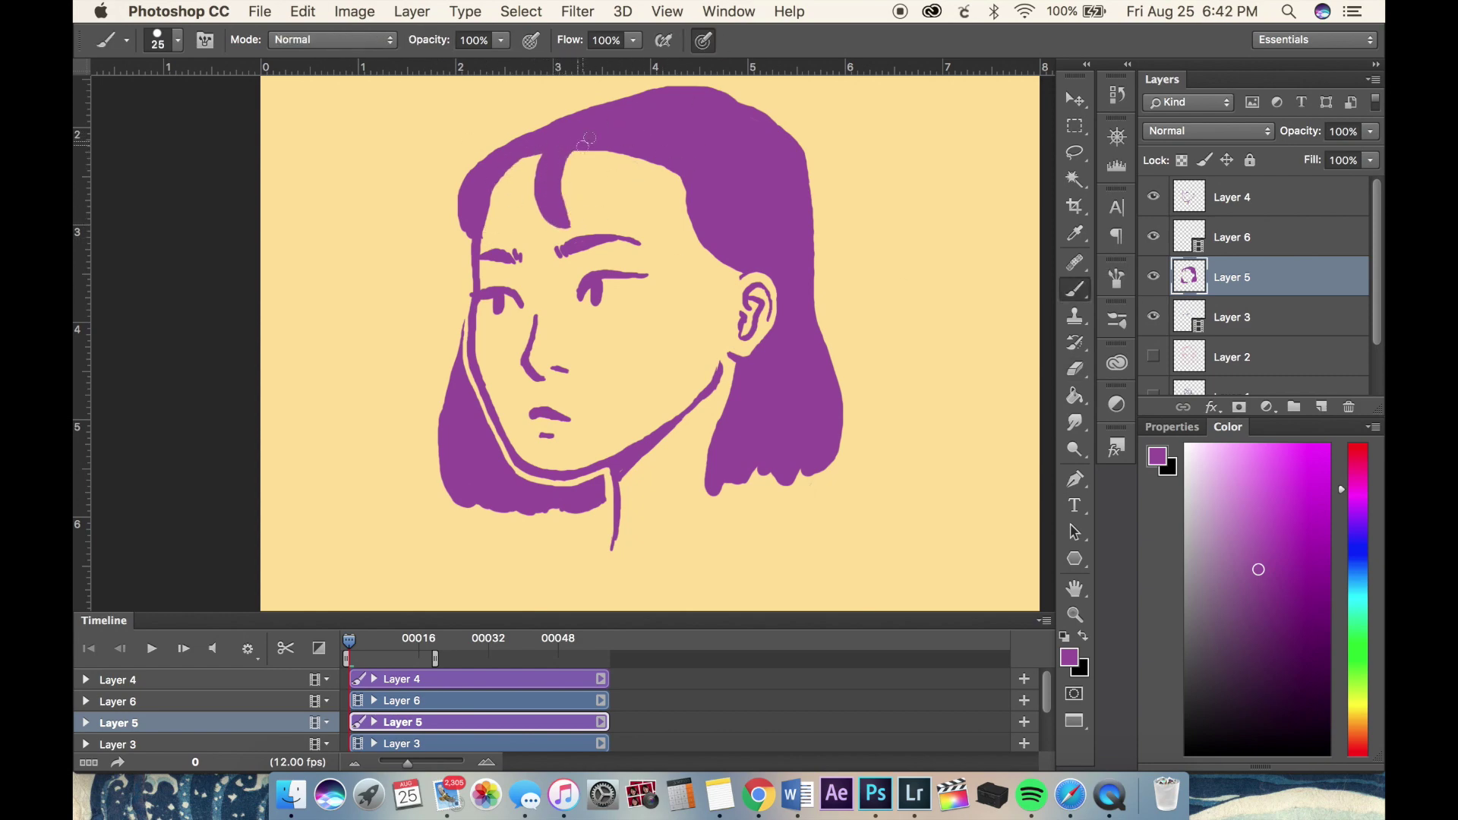
# - On Layer 6, sketch and fill light pink bang strands across the fringe
pyautogui.click(1162, 237)
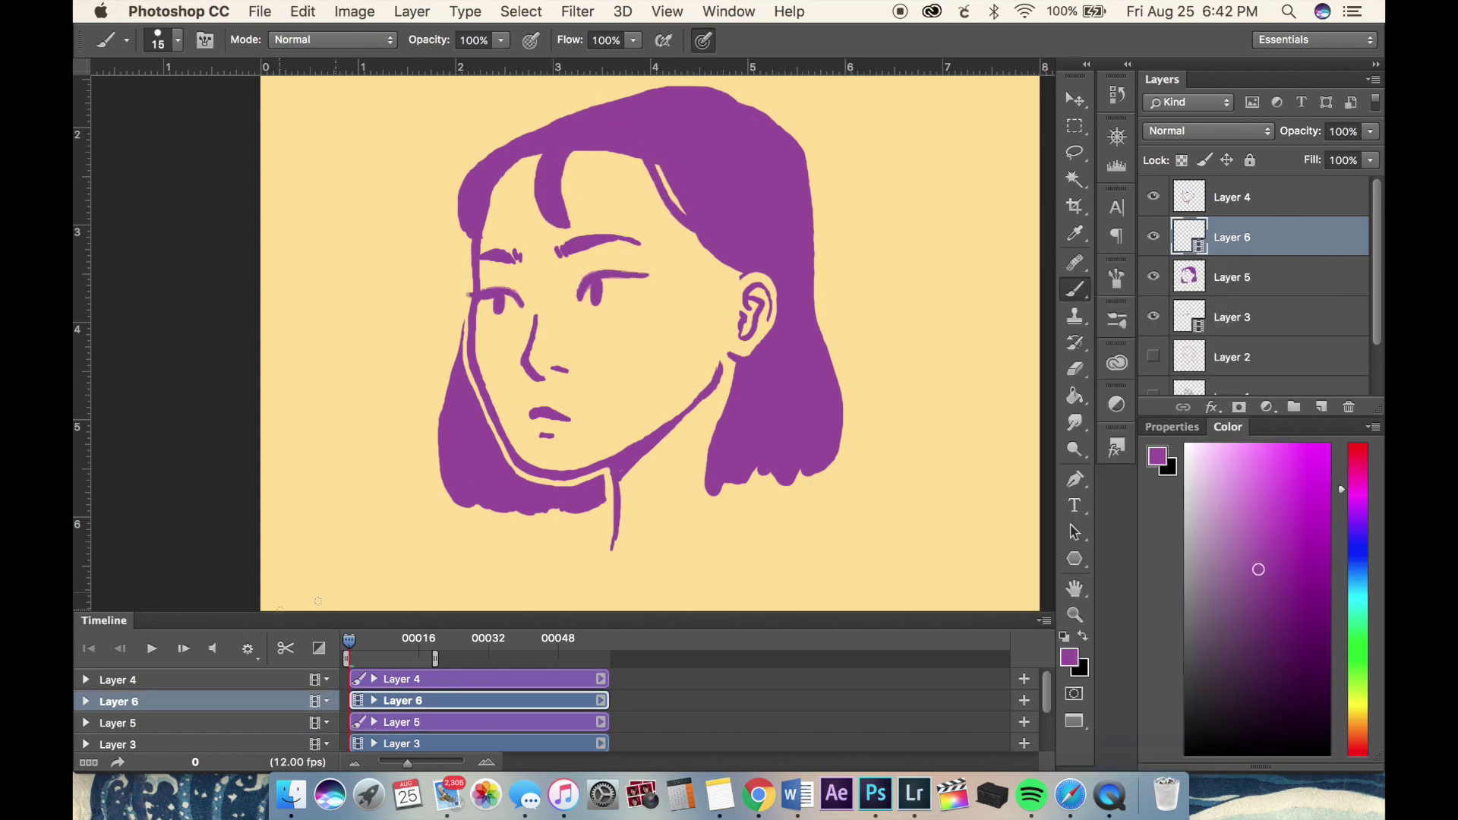
pyautogui.press('[')
pyautogui.press('[')
pyautogui.press('[')
pyautogui.scroll(3, 531, 175)
pyautogui.moveTo(543, 149); pyautogui.dragTo(494, 282)
pyautogui.moveTo(621, 127)
pyautogui.mouseDown()
pyautogui.moveTo(657, 144)
pyautogui.moveTo(709, 270)
pyautogui.mouseUp()
pyautogui.moveTo(686, 132)
pyautogui.mouseDown()
pyautogui.moveTo(729, 273)
pyautogui.moveTo(729, 239)
pyautogui.mouseUp()
pyautogui.press('super+z')
pyautogui.moveTo(744, 140)
pyautogui.mouseDown()
pyautogui.moveTo(808, 279)
pyautogui.moveTo(741, 216)
pyautogui.mouseUp()
pyautogui.press(']')
pyautogui.press(']')
pyautogui.moveTo(676, 144); pyautogui.dragTo(706, 262)
pyautogui.moveTo(752, 122); pyautogui.dragTo(778, 258)
pyautogui.moveTo(634, 129); pyautogui.dragTo(658, 266)
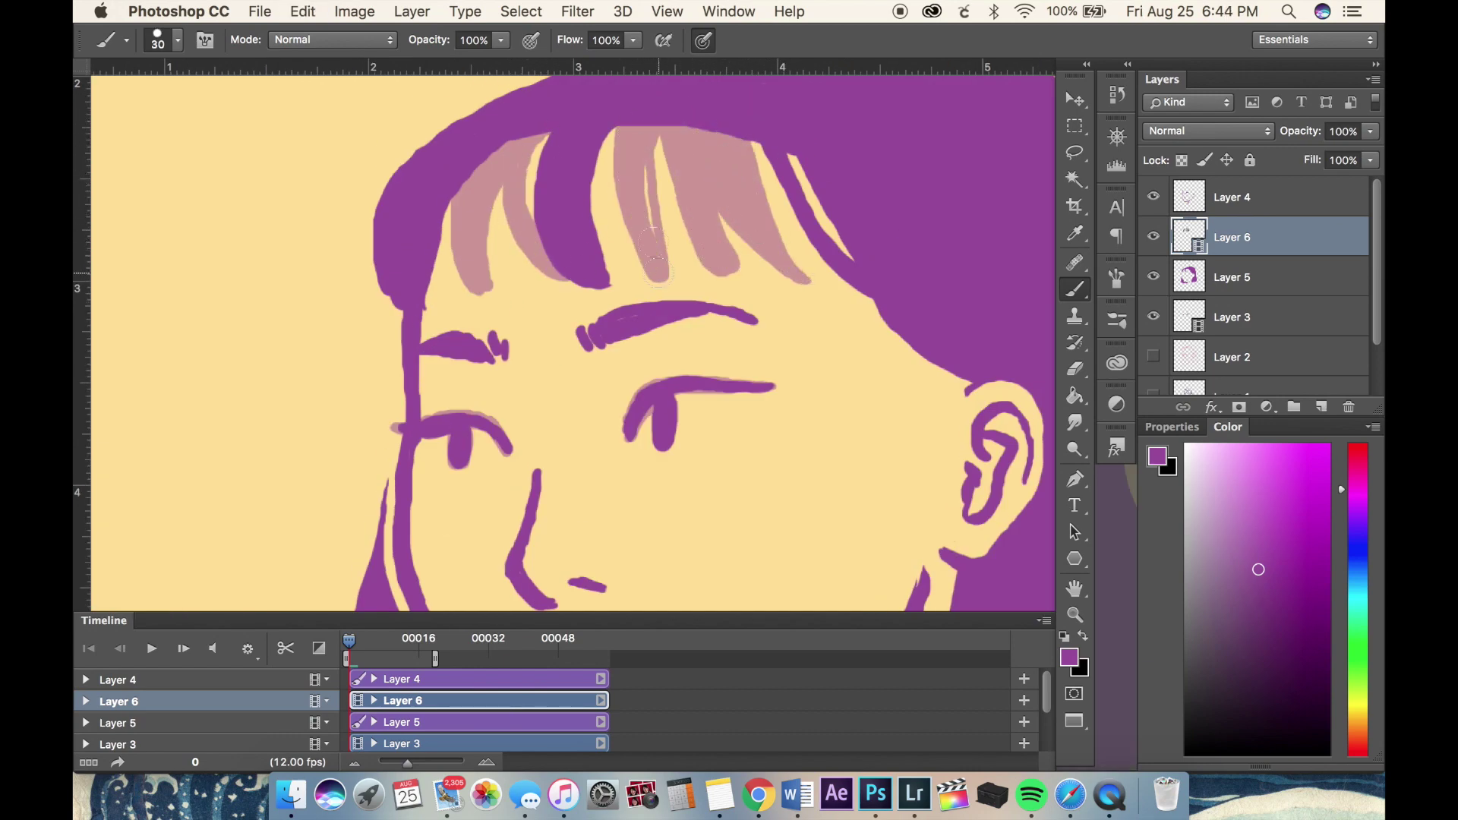
# - On the next frame, repaint the left and middle bangs in darker pink
pyautogui.press('Right')
pyautogui.moveTo(459, 274)
pyautogui.mouseDown()
pyautogui.moveTo(483, 129)
pyautogui.moveTo(531, 258)
pyautogui.mouseUp()
pyautogui.moveTo(547, 159); pyautogui.dragTo(558, 277)
pyautogui.press(']')
pyautogui.press(']')
pyautogui.press(']')
pyautogui.moveTo(617, 129); pyautogui.dragTo(646, 281)
pyautogui.moveTo(659, 129); pyautogui.dragTo(707, 266)
pyautogui.moveTo(752, 136)
pyautogui.mouseDown()
pyautogui.moveTo(790, 277)
pyautogui.moveTo(740, 227)
pyautogui.mouseUp()
# - Start a new left-bang stroke, flipping between frames to compare, then settle on frame 2
pyautogui.press('Right')
pyautogui.press('[')
pyautogui.moveTo(372, 296); pyautogui.dragTo(441, 137)
pyautogui.press('Left')
pyautogui.press('Left')
pyautogui.press('Right')
pyautogui.press('Right')
pyautogui.press('Left')
pyautogui.press('Right')
pyautogui.press('Left')
pyautogui.press('Right')
# - Paint pink strands along the left and right bangs on frame 2, then rework them darker
pyautogui.moveTo(501, 137); pyautogui.dragTo(543, 267)
pyautogui.moveTo(621, 130); pyautogui.dragTo(613, 212)
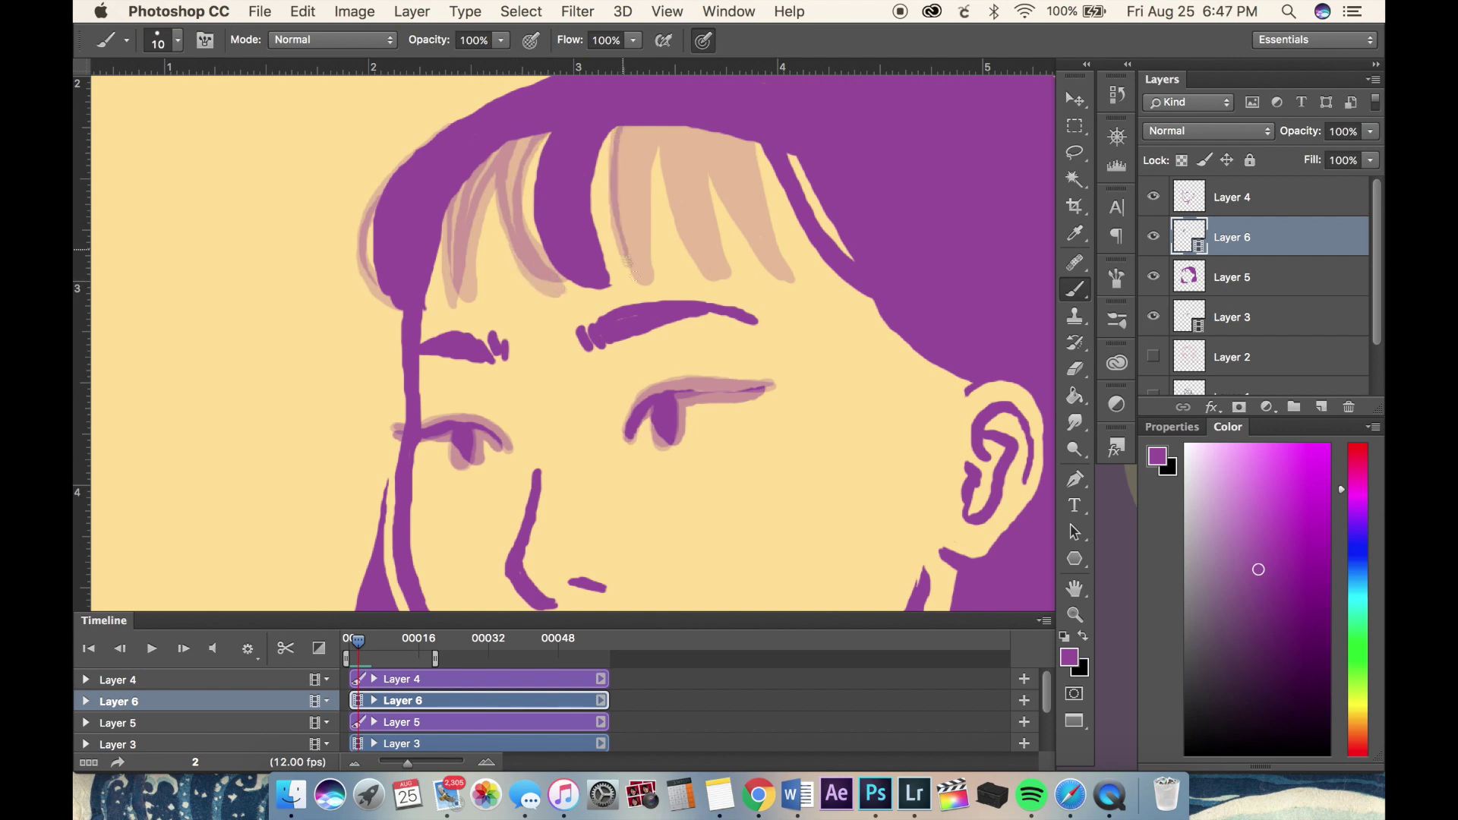
pyautogui.moveTo(668, 129); pyautogui.dragTo(647, 283)
pyautogui.moveTo(707, 164); pyautogui.dragTo(725, 277)
pyautogui.moveTo(756, 145); pyautogui.dragTo(786, 266)
pyautogui.press('e')
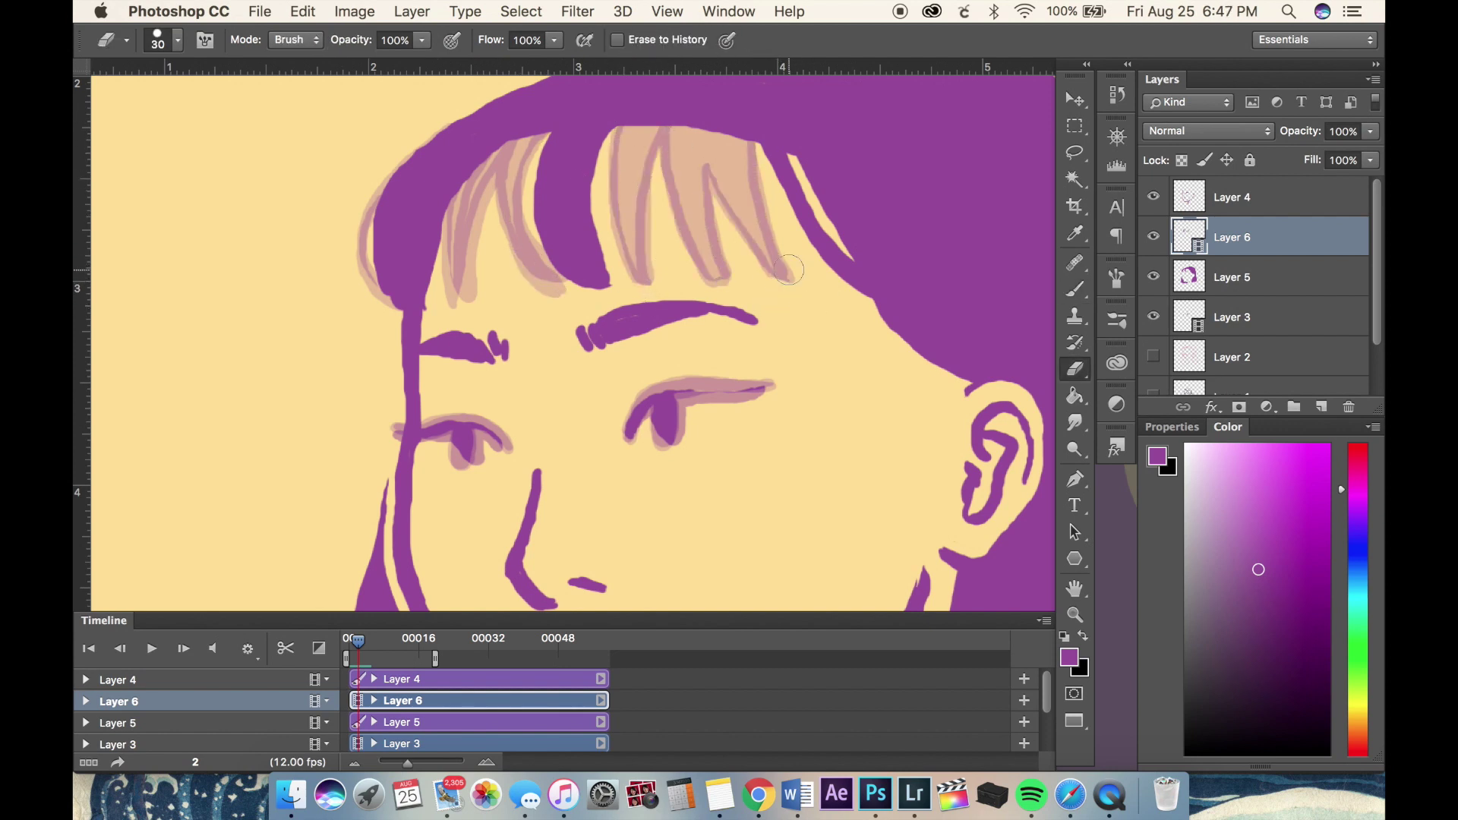
pyautogui.press('b')
pyautogui.moveTo(558, 137); pyautogui.dragTo(524, 228)
pyautogui.moveTo(459, 186); pyautogui.dragTo(456, 277)
pyautogui.moveTo(653, 130); pyautogui.dragTo(630, 266)
pyautogui.moveTo(699, 129); pyautogui.dragTo(752, 266)
# - Turn on onion skins and paint purple over the bang tops on Layer 5
pyautogui.click(1105, 590)
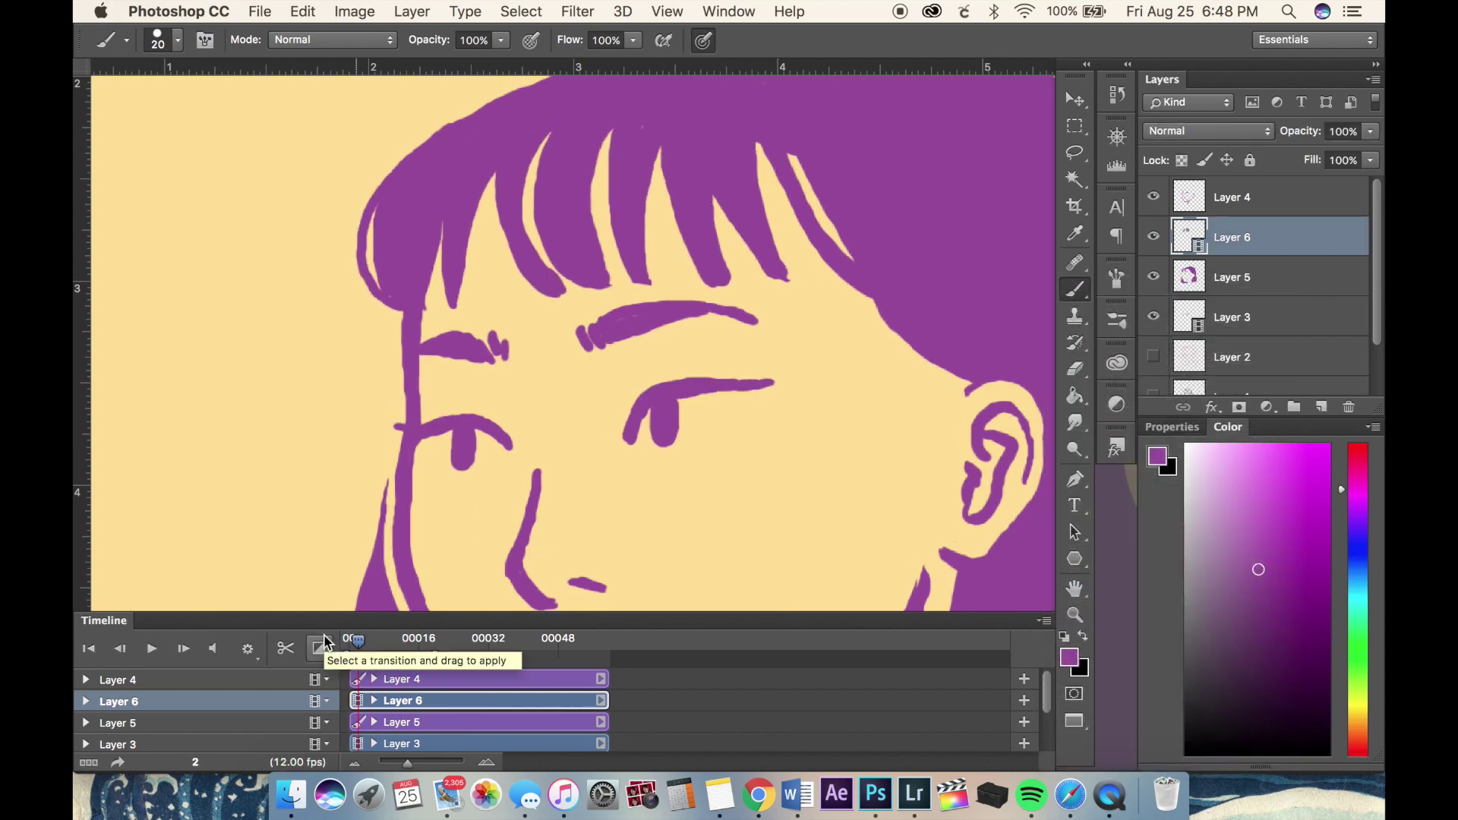
pyautogui.press('e')
pyautogui.press('b')
pyautogui.press('[')
pyautogui.press('[')
pyautogui.press('[')
pyautogui.press('Right')
pyautogui.hotkey('alt', '[')
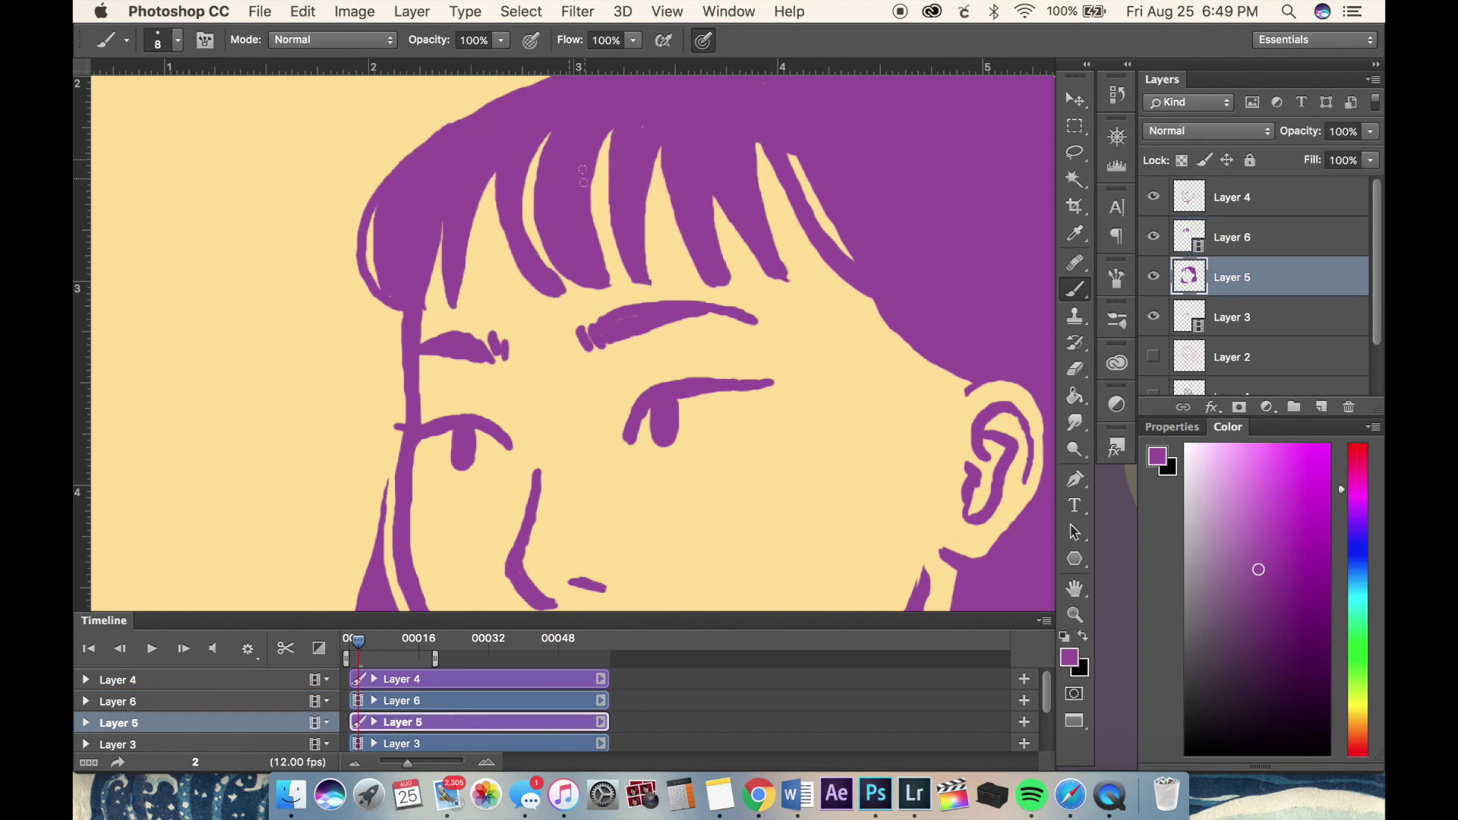
pyautogui.press(']')
pyautogui.press(']')
pyautogui.press(']')
pyautogui.moveTo(480, 162); pyautogui.dragTo(549, 134)
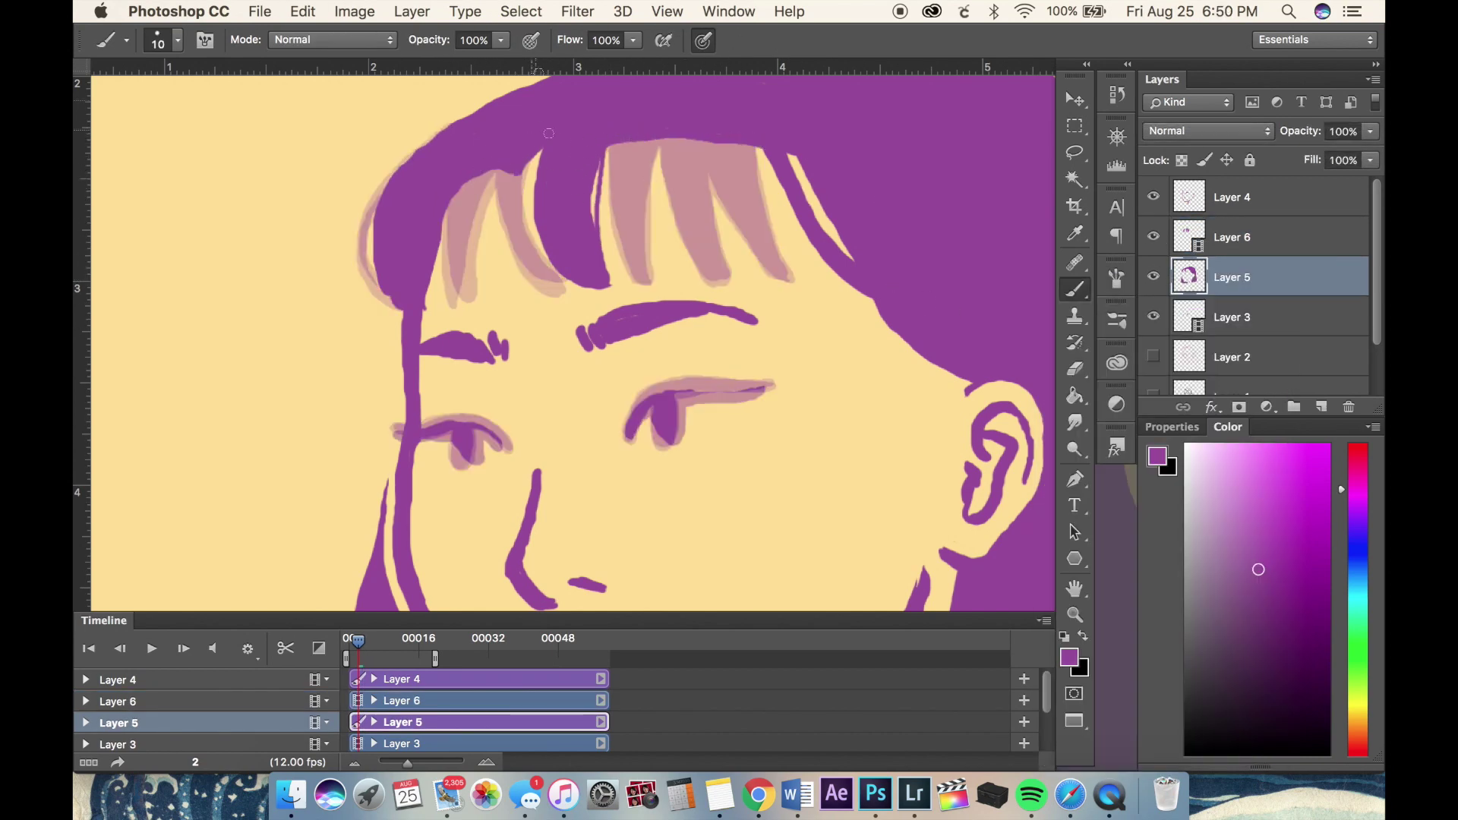
# - Return to Layer 6, undo the last bang stroke and move to frame 3
pyautogui.press('e')
pyautogui.click(1257, 242)
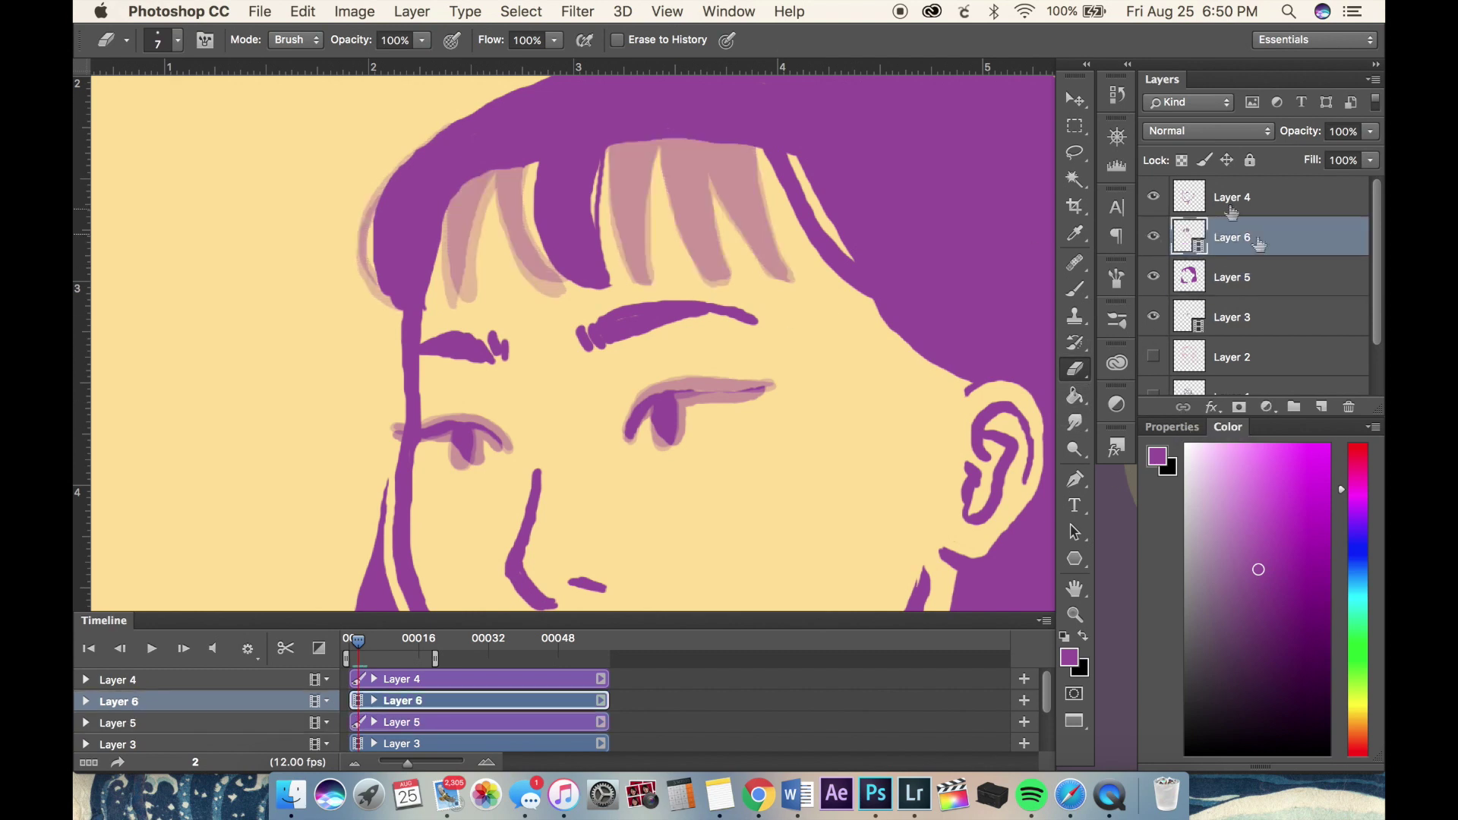
pyautogui.press('b')
pyautogui.press('Right')
pyautogui.press('Left')
pyautogui.press('Left')
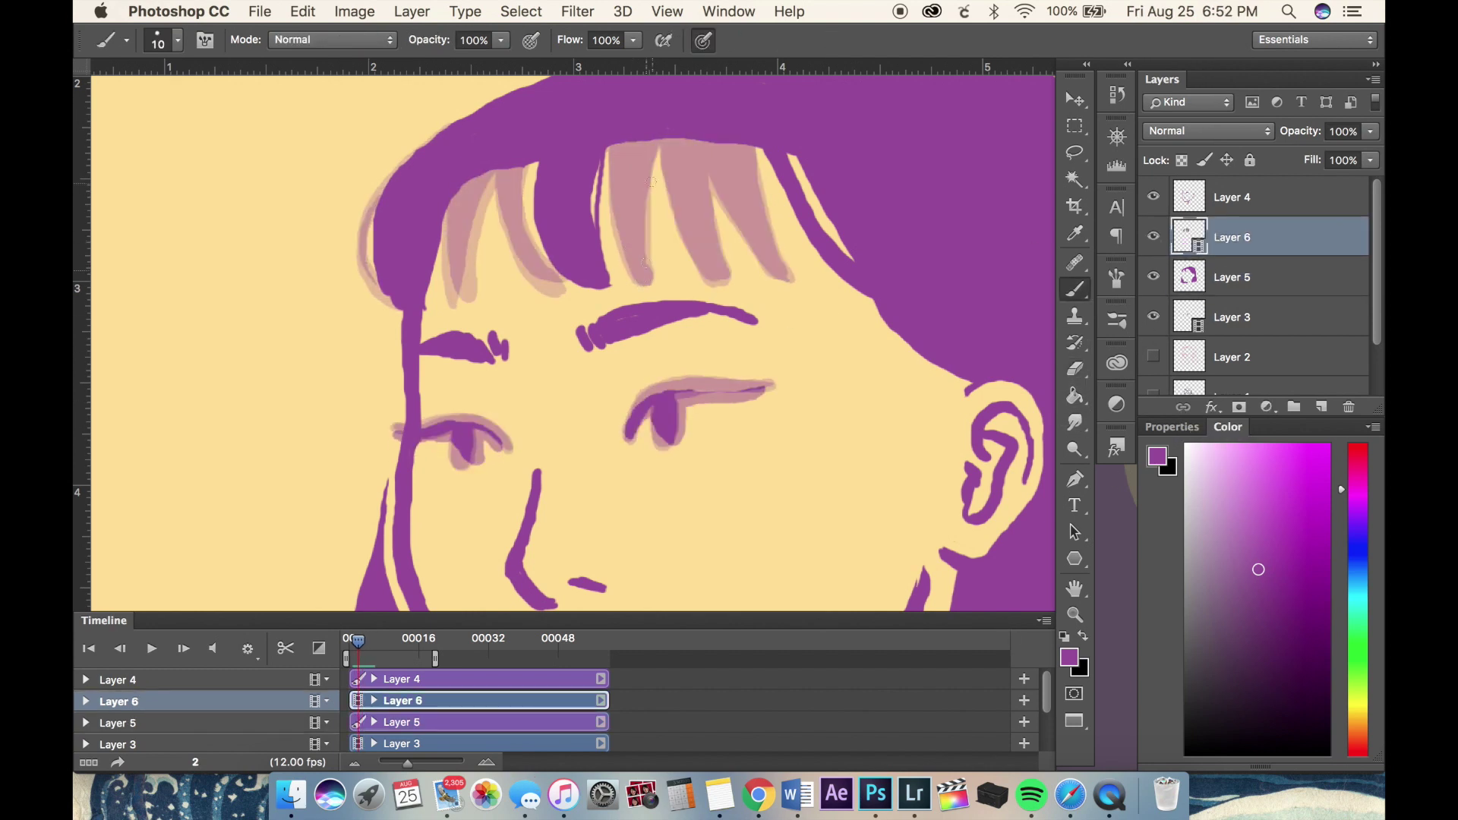
pyautogui.press('cmd+z')
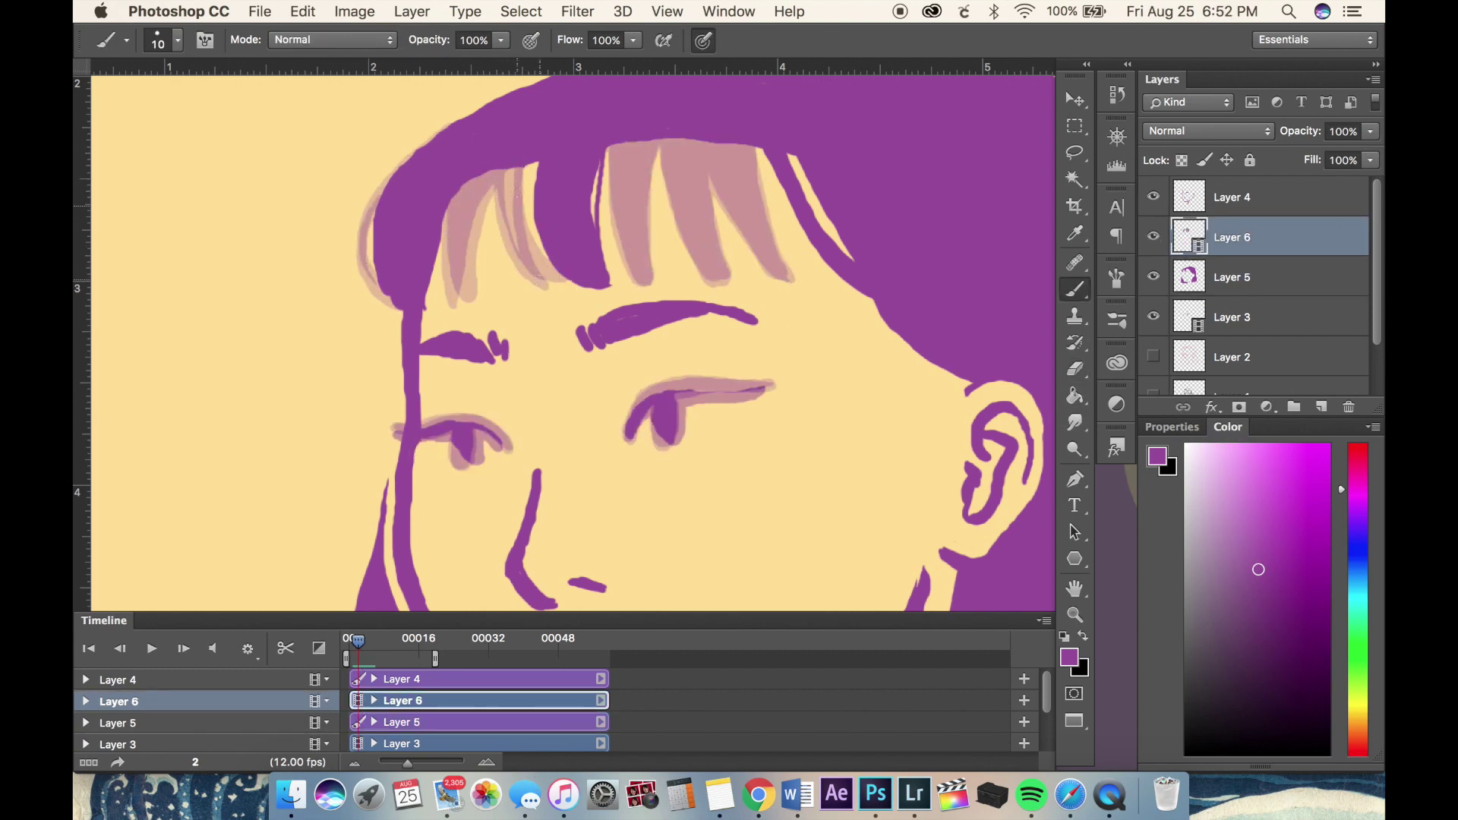
pyautogui.press('[')
pyautogui.press('[')
pyautogui.press('[')
pyautogui.press('Right')
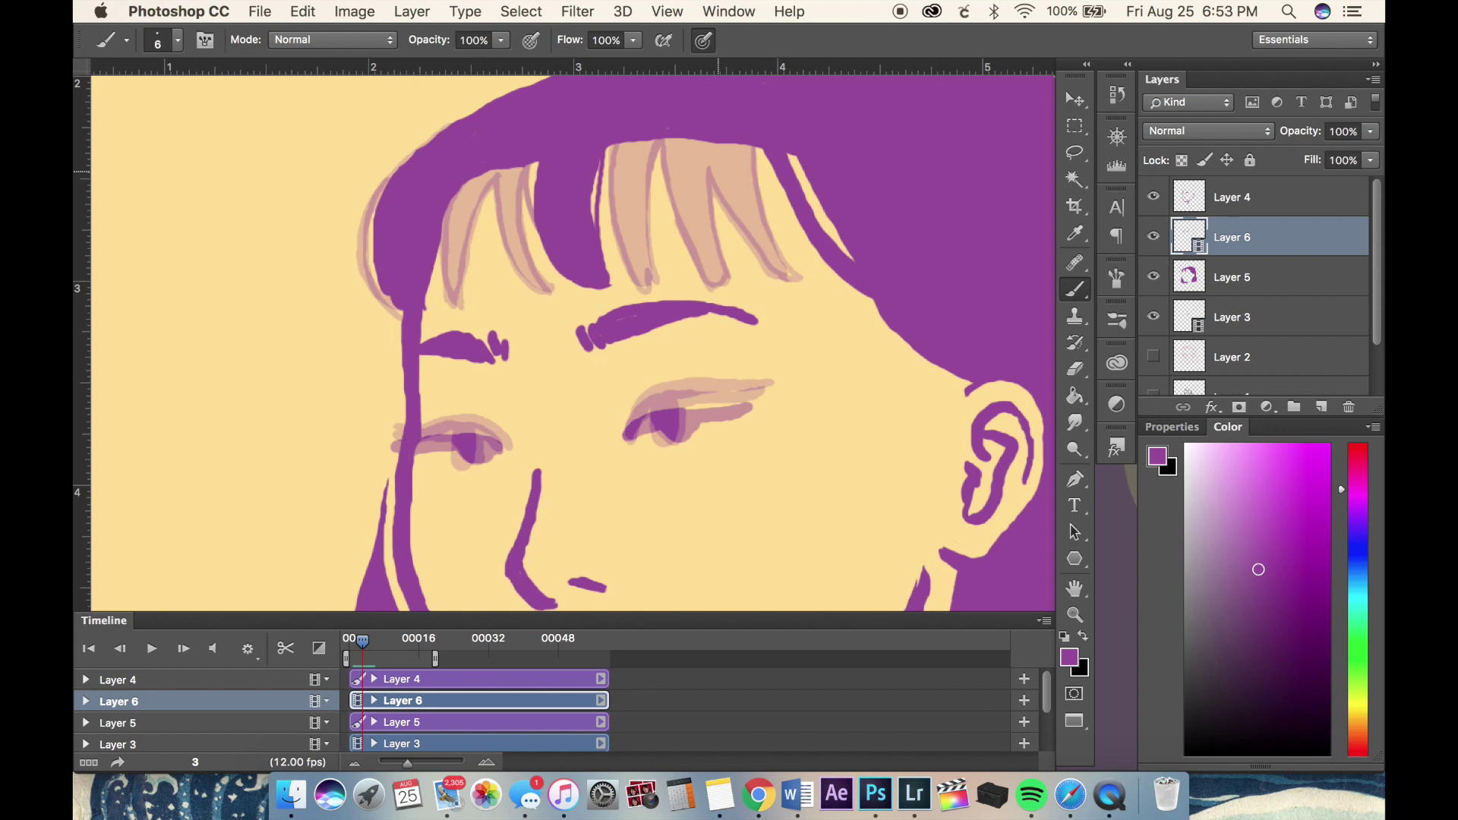
# - Compare frames 4 through 6, preview the animation playback, and return to the first frame
pyautogui.press('Right')
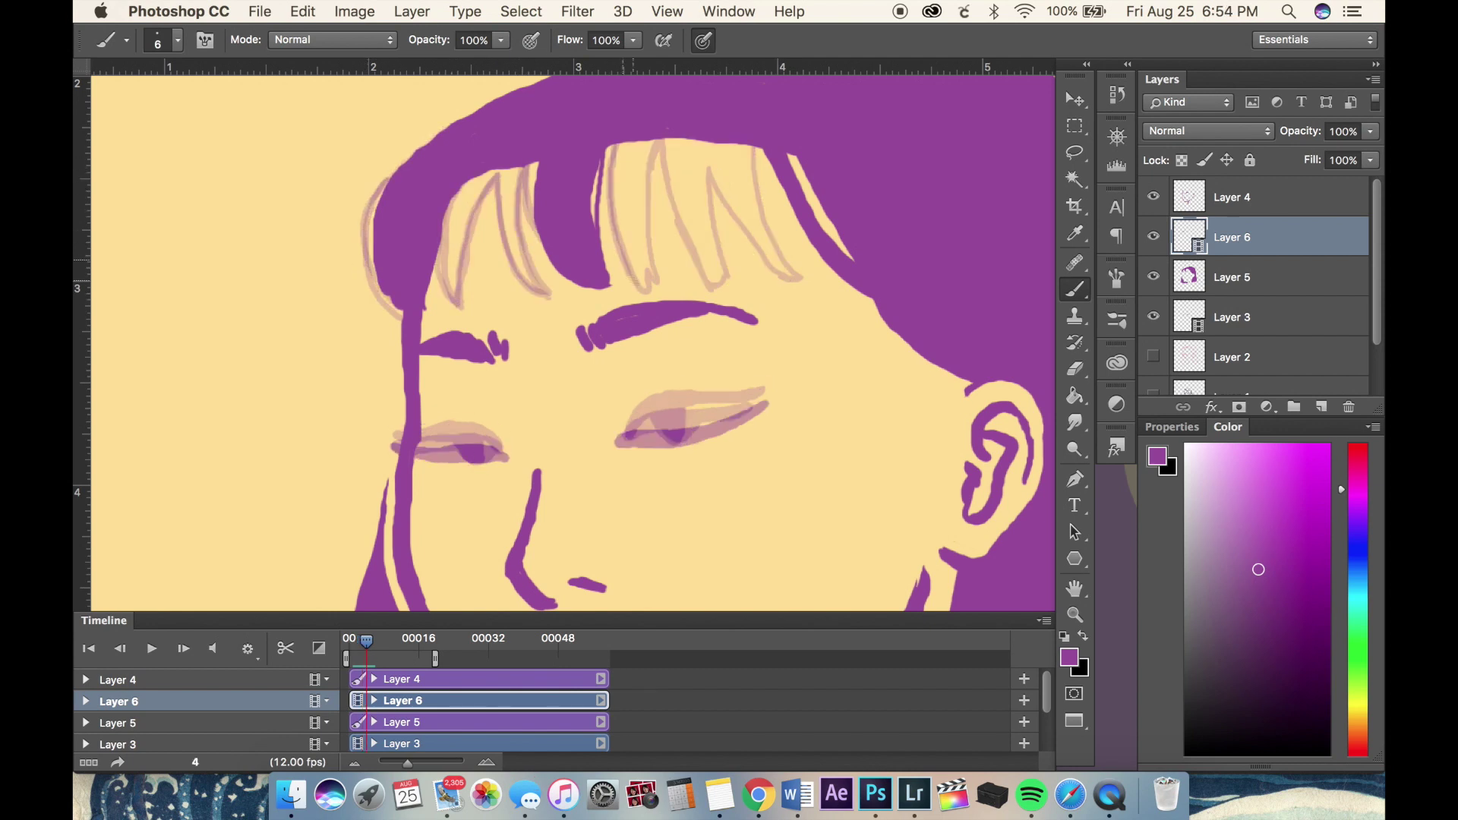
pyautogui.press('Right')
pyautogui.press('Left')
pyautogui.press('Right')
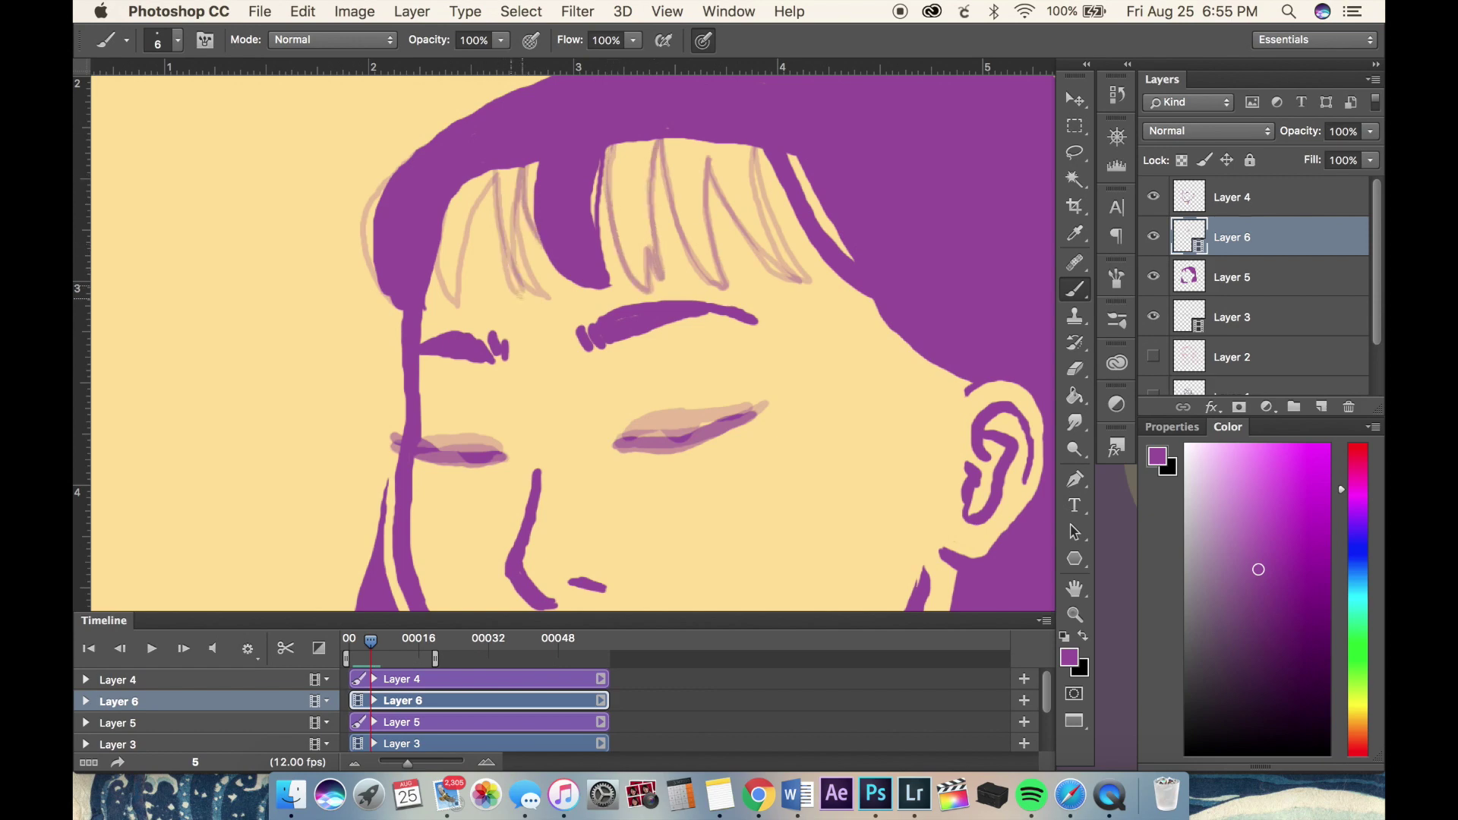
pyautogui.hotkey('alt', '[')
pyautogui.hscroll(3, 569, 342)
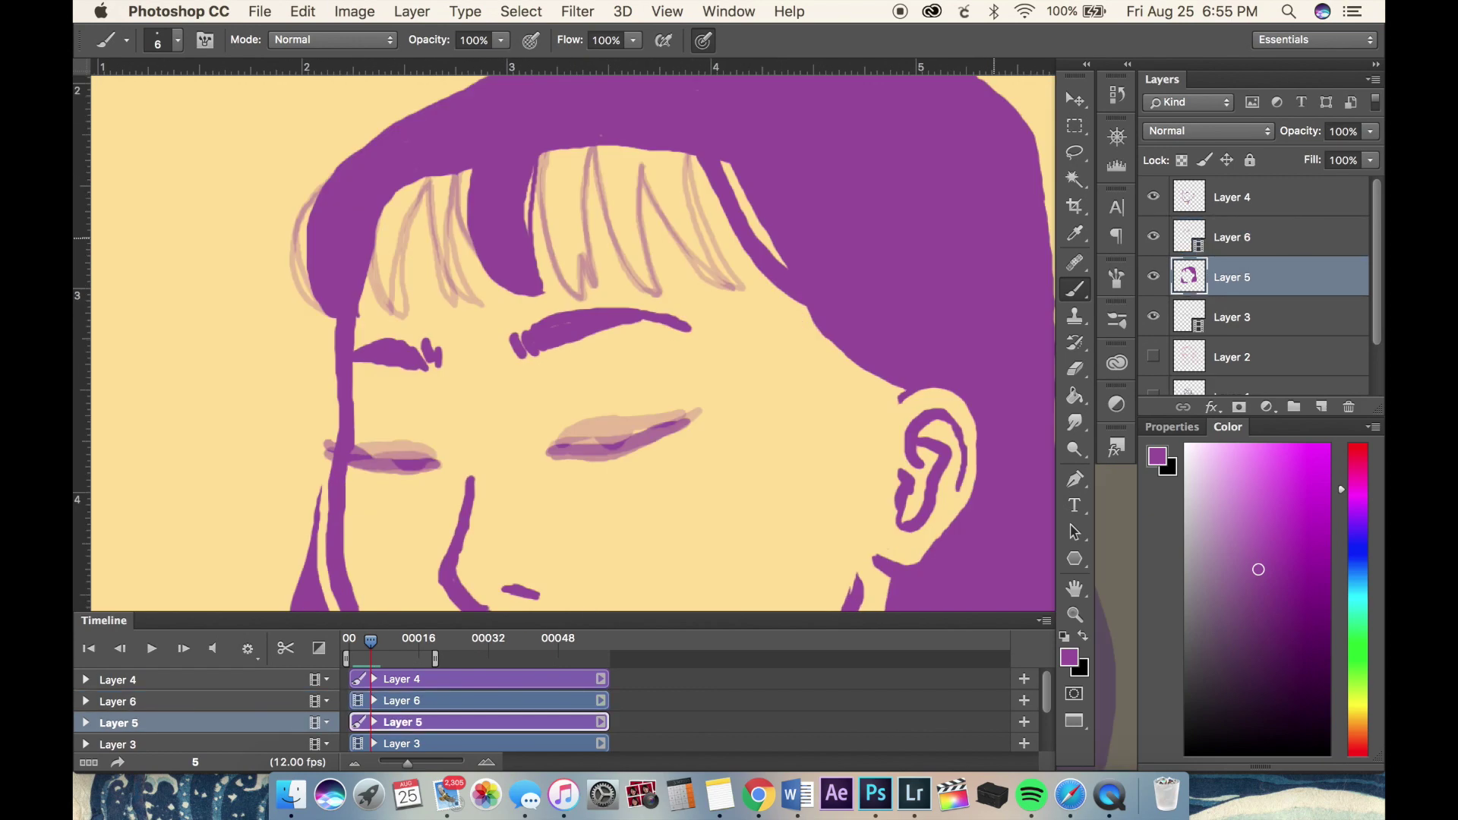
pyautogui.hotkey('alt', ']')
pyautogui.press('Right')
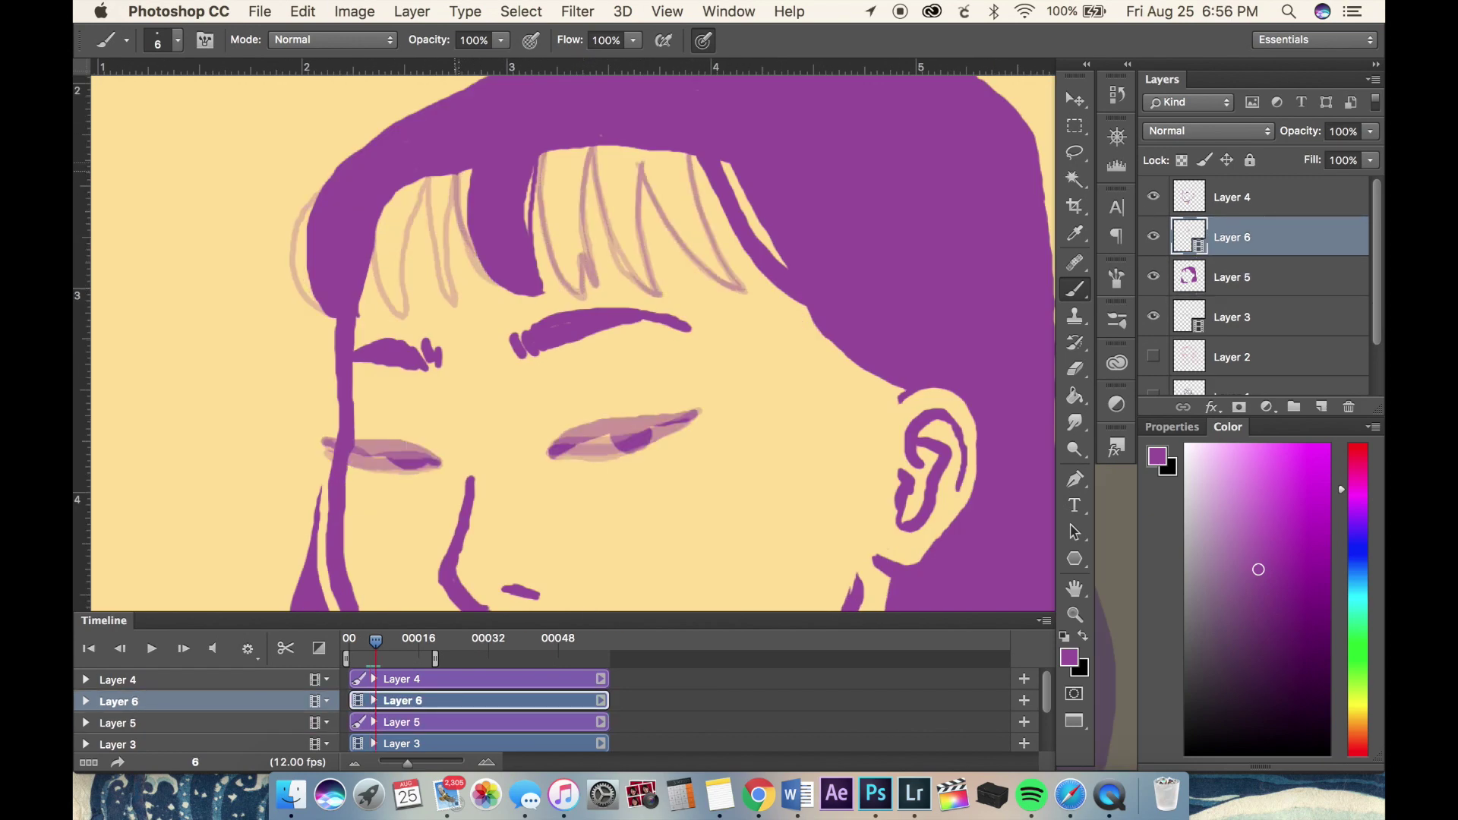
pyautogui.press('space')
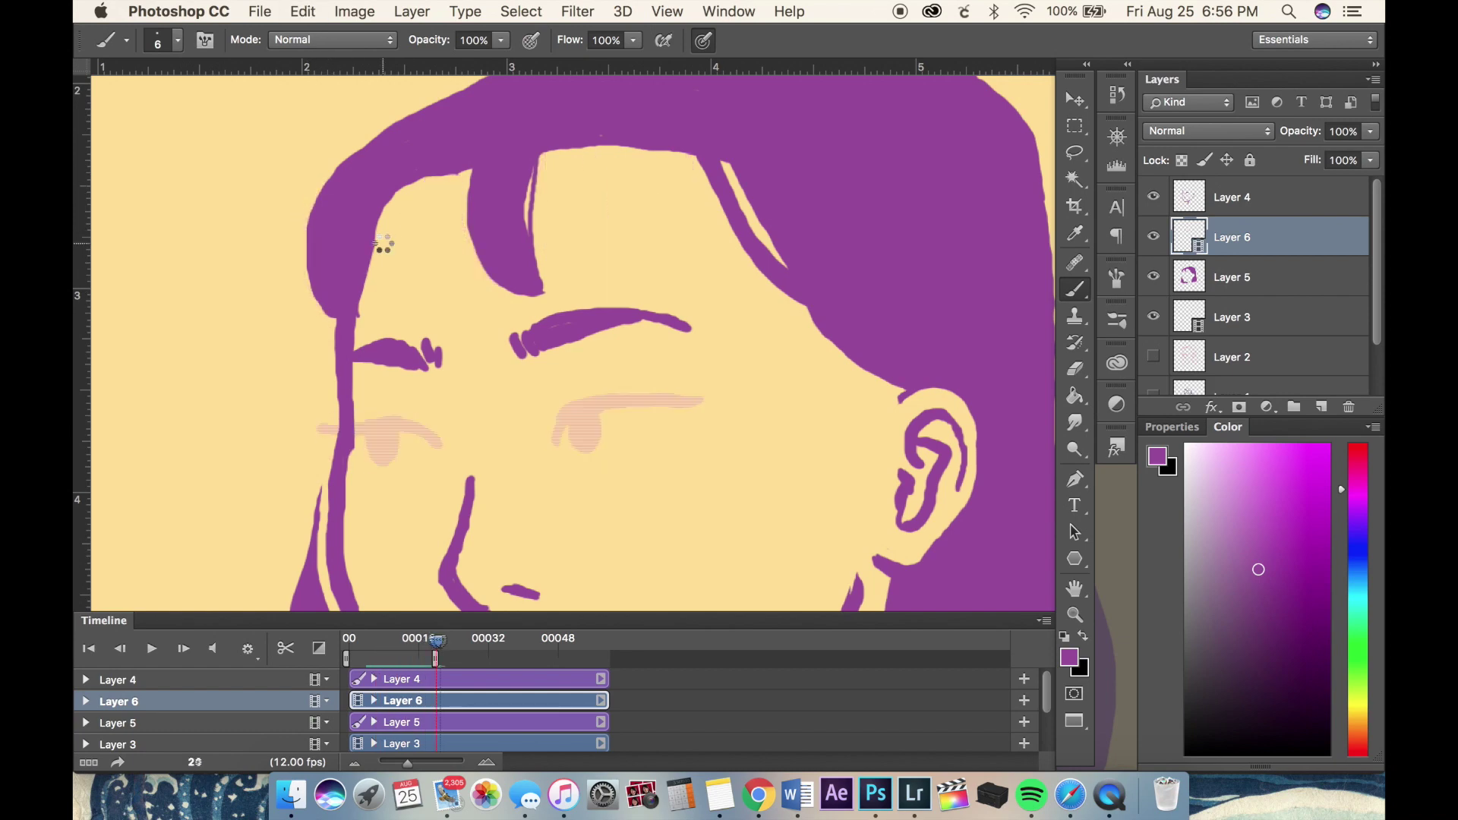
pyautogui.click(153, 653)
pyautogui.press('Left')
pyautogui.press('Left')
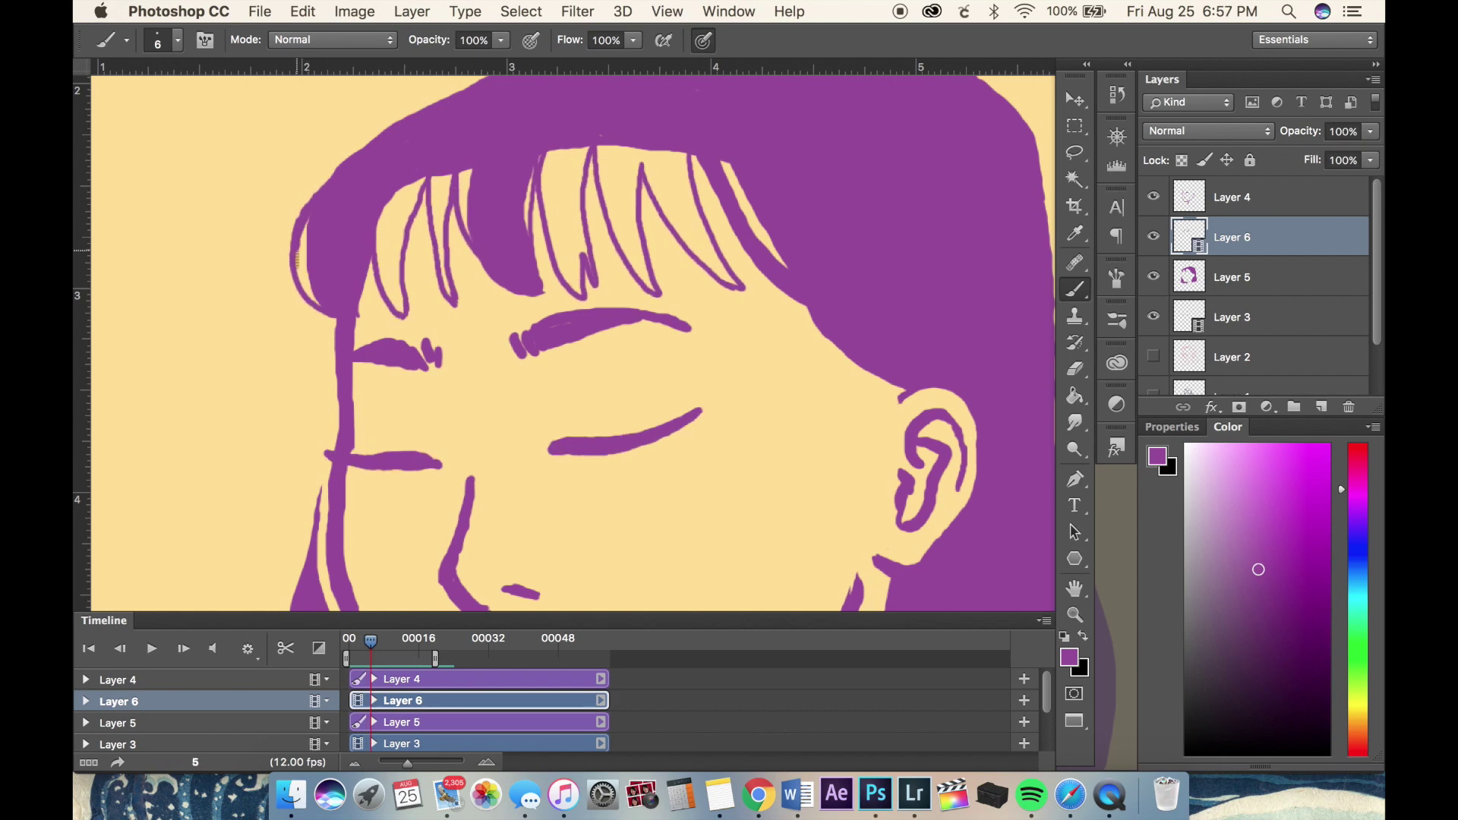
pyautogui.press('Left')
pyautogui.press('Left')
# - Line the hair's left edge and fill frame 3's outlined bang strands with solid purple
pyautogui.moveTo(307, 222); pyautogui.dragTo(294, 315)
pyautogui.press('Right')
pyautogui.press('Right')
pyautogui.press('Right')
pyautogui.press('Right')
pyautogui.press('Right')
pyautogui.press('Right')
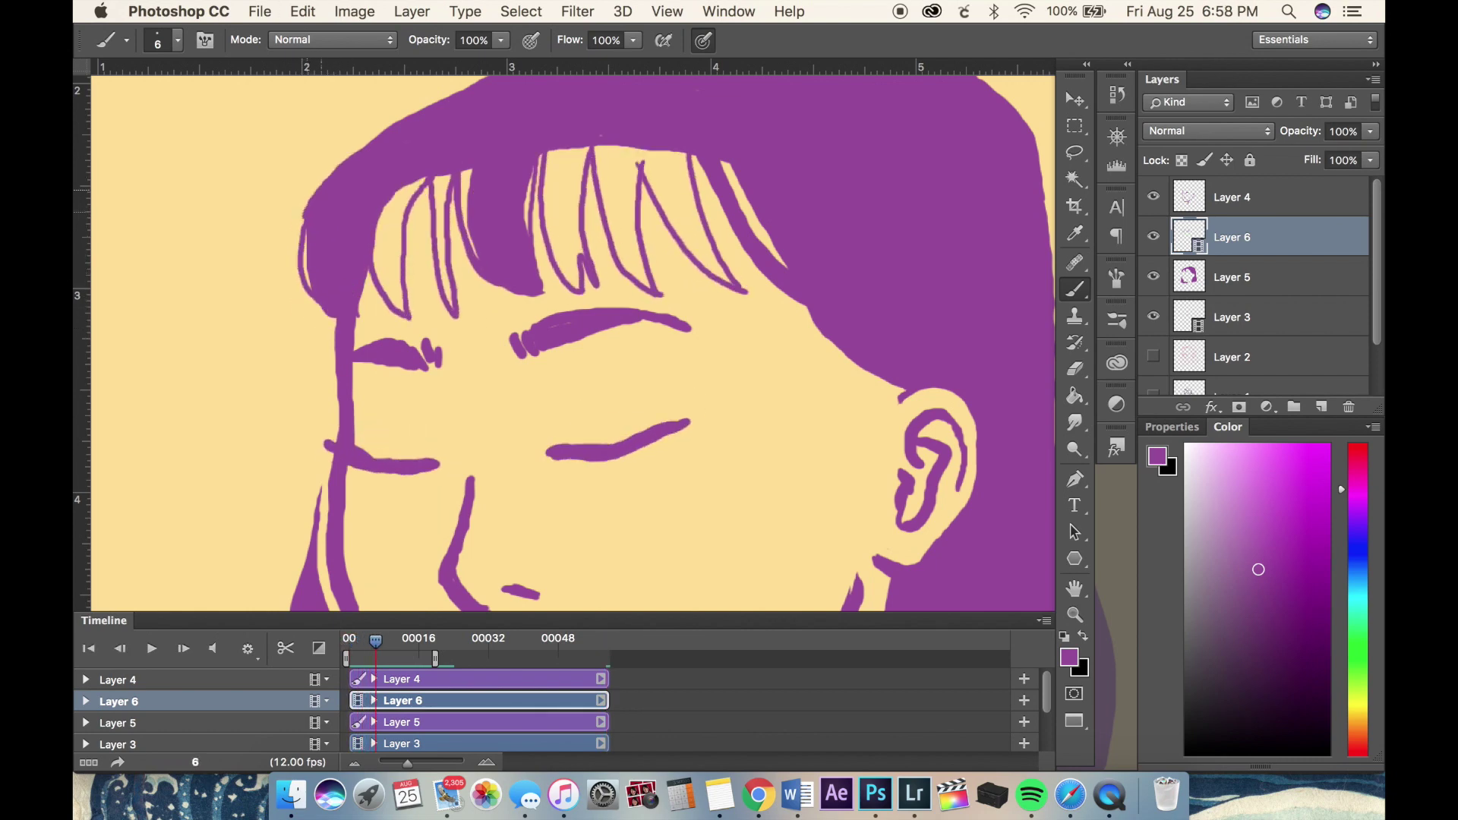
pyautogui.press('Left')
pyautogui.press('Left')
pyautogui.press('Left')
pyautogui.press('g')
pyautogui.press('b')
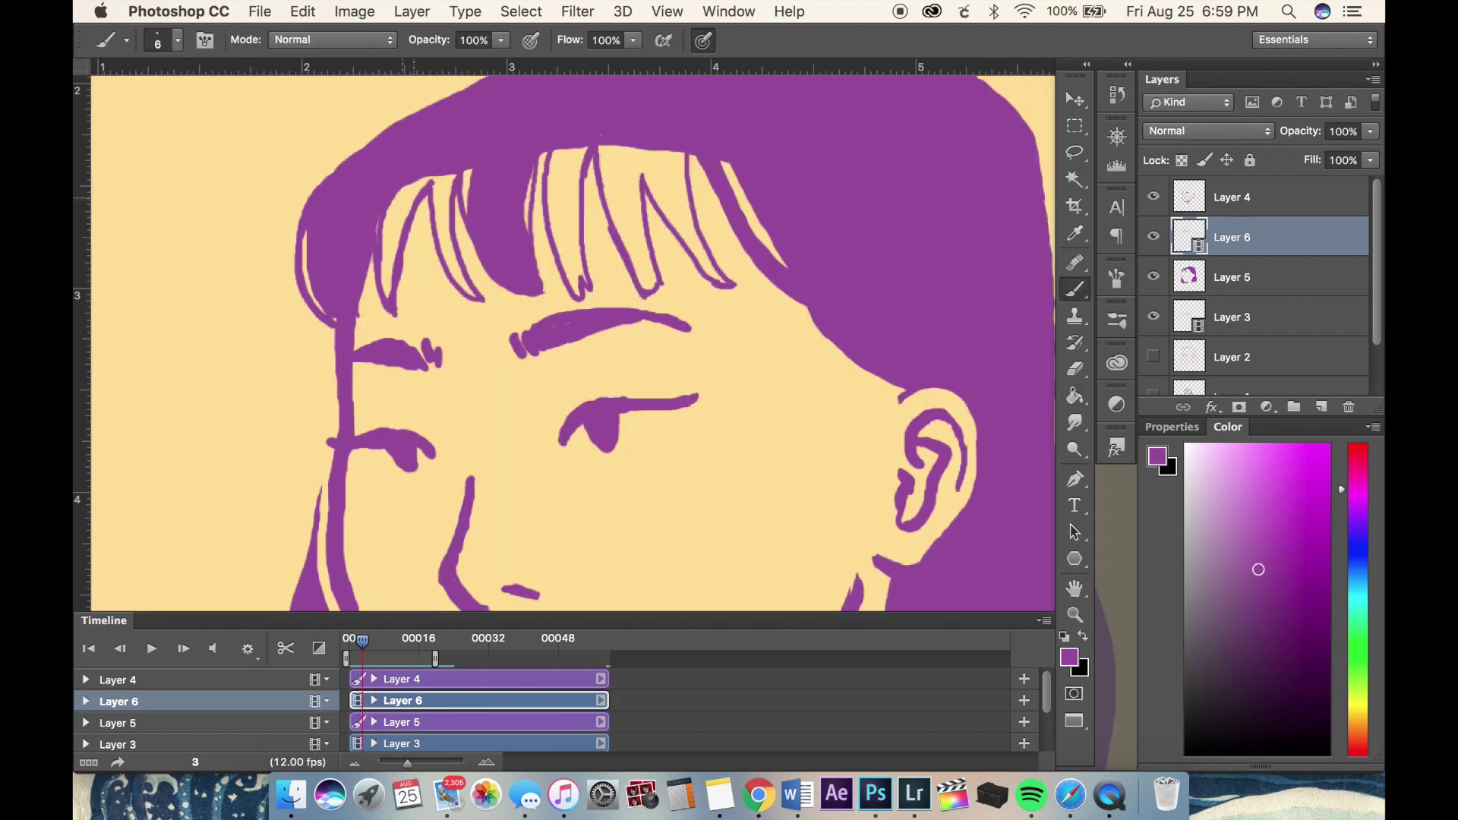
pyautogui.moveTo(388, 281); pyautogui.dragTo(401, 213)
pyautogui.moveTo(441, 178); pyautogui.dragTo(467, 296)
pyautogui.moveTo(550, 151); pyautogui.dragTo(583, 292)
pyautogui.moveTo(608, 156); pyautogui.dragTo(661, 289)
pyautogui.moveTo(661, 190); pyautogui.dragTo(718, 281)
pyautogui.moveTo(691, 151)
pyautogui.mouseDown()
pyautogui.moveTo(621, 206)
pyautogui.moveTo(581, 292)
pyautogui.mouseUp()
# - Fill the bang strands solid purple on frames 4 and 5
pyautogui.press('Right')
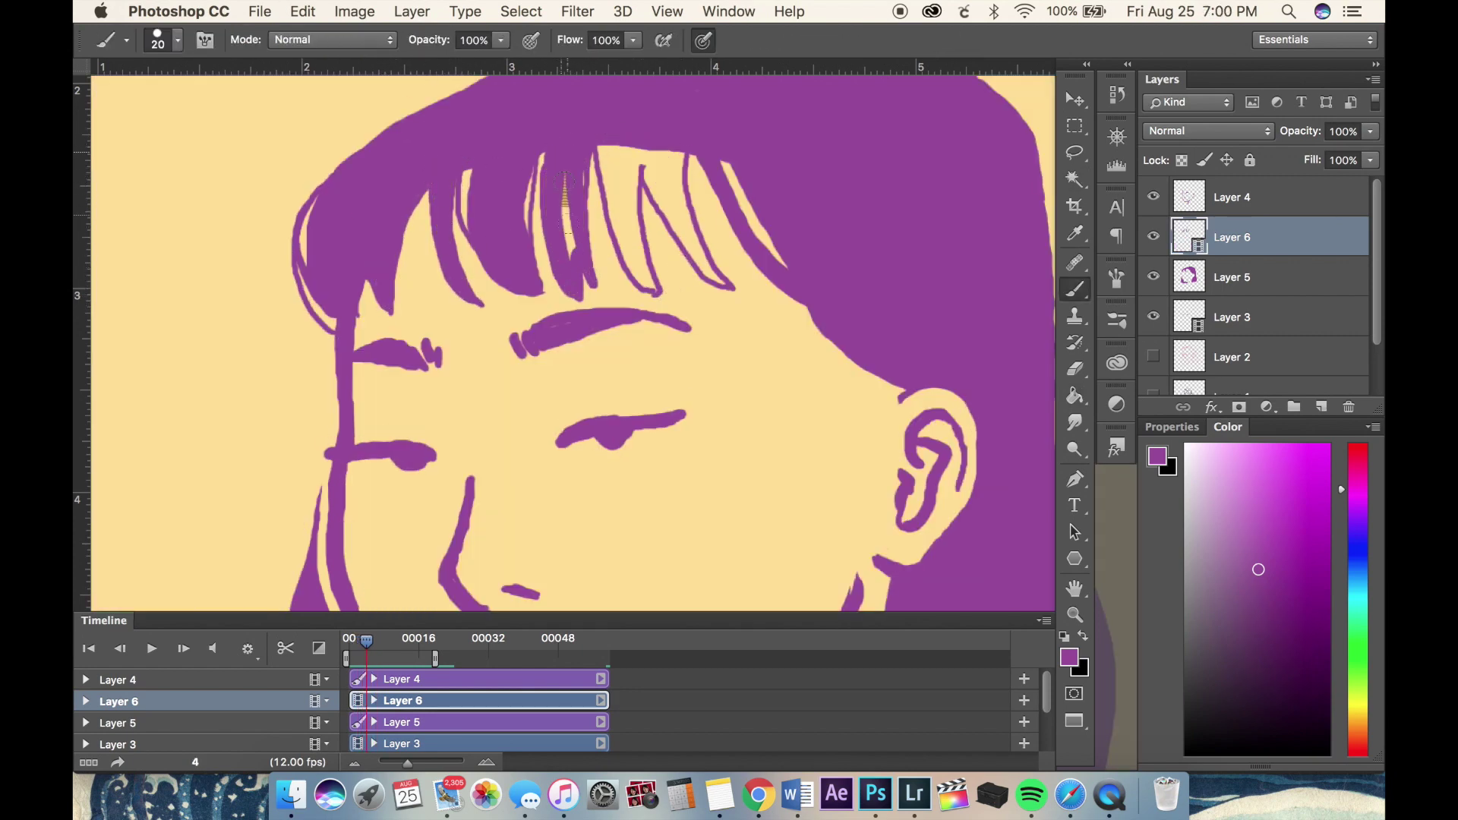
pyautogui.moveTo(608, 152); pyautogui.dragTo(657, 292)
pyautogui.moveTo(653, 167); pyautogui.dragTo(722, 281)
pyautogui.press('Right')
pyautogui.moveTo(401, 193); pyautogui.dragTo(392, 274)
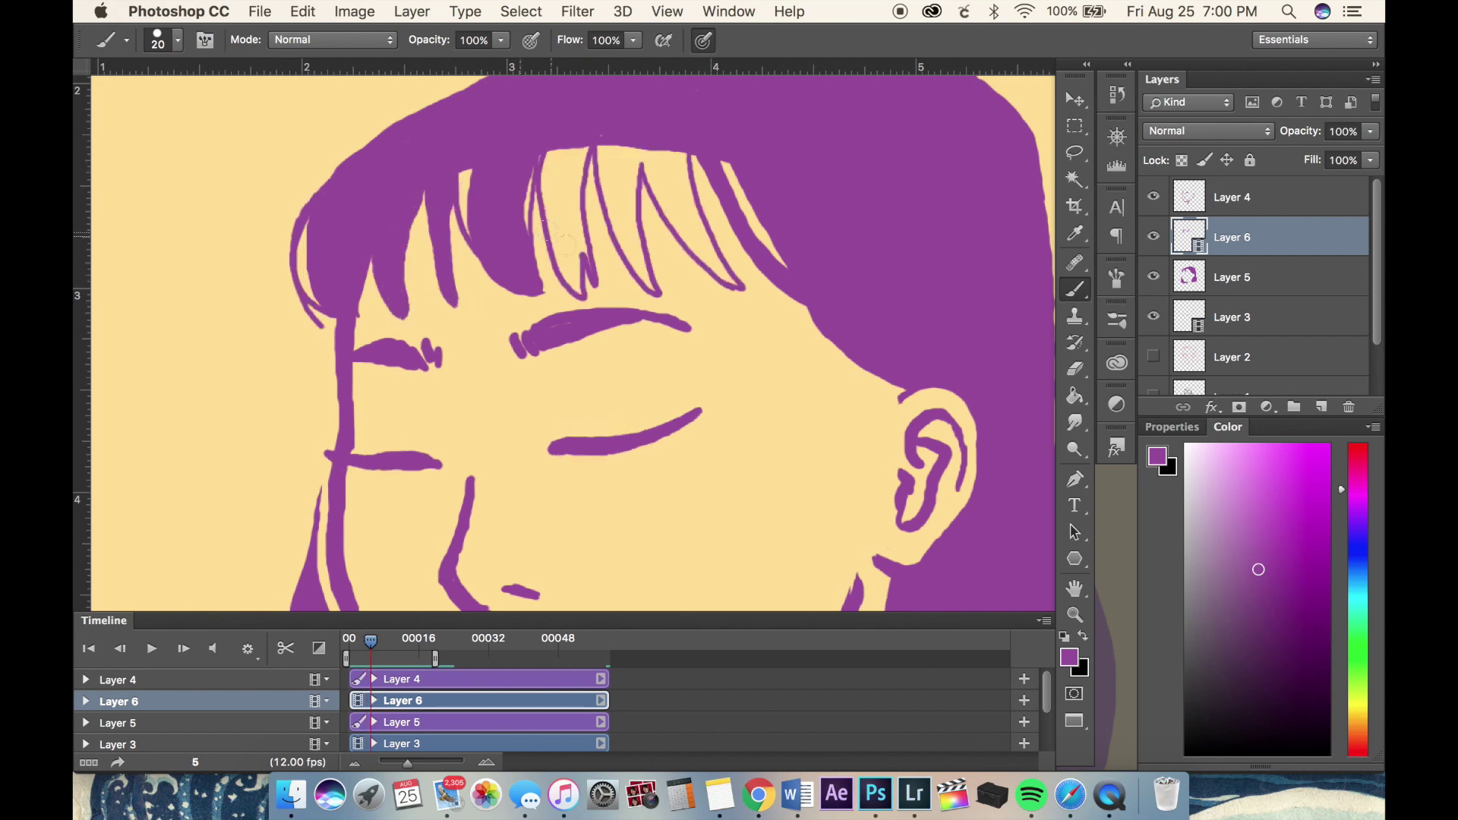
pyautogui.moveTo(546, 151); pyautogui.dragTo(562, 293)
pyautogui.moveTo(600, 186); pyautogui.dragTo(653, 296)
pyautogui.moveTo(600, 148); pyautogui.dragTo(683, 227)
pyautogui.moveTo(661, 148); pyautogui.dragTo(737, 293)
# - On frame 6, hide Layer 5 to fill the middle and left strands purple, then show it again
pyautogui.press('Right')
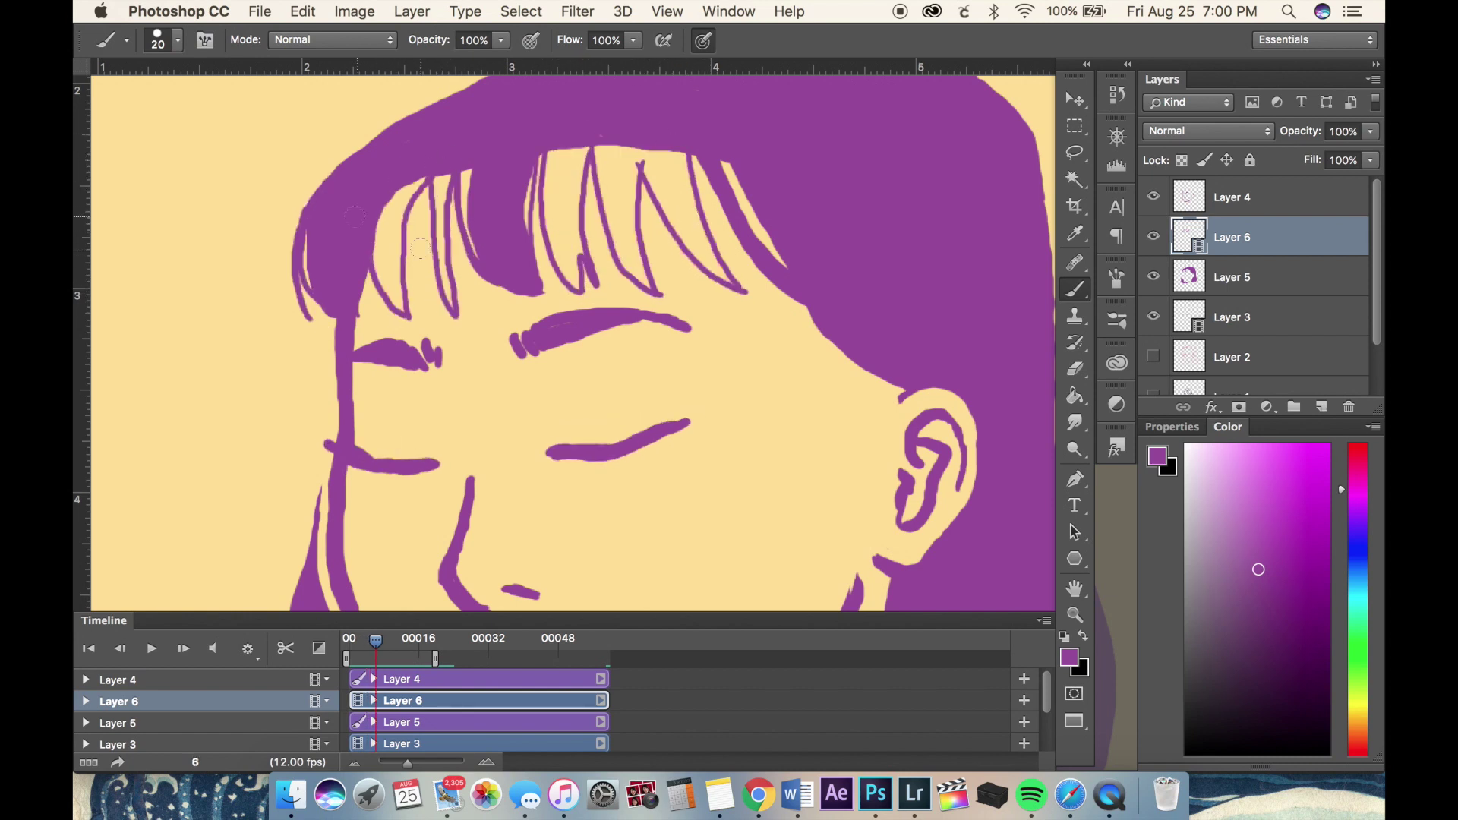
pyautogui.click(1154, 276)
pyautogui.press('g')
pyautogui.click(645, 198)
pyautogui.press('b')
pyautogui.moveTo(410, 175)
pyautogui.mouseDown()
pyautogui.moveTo(387, 304)
pyautogui.moveTo(451, 304)
pyautogui.mouseUp()
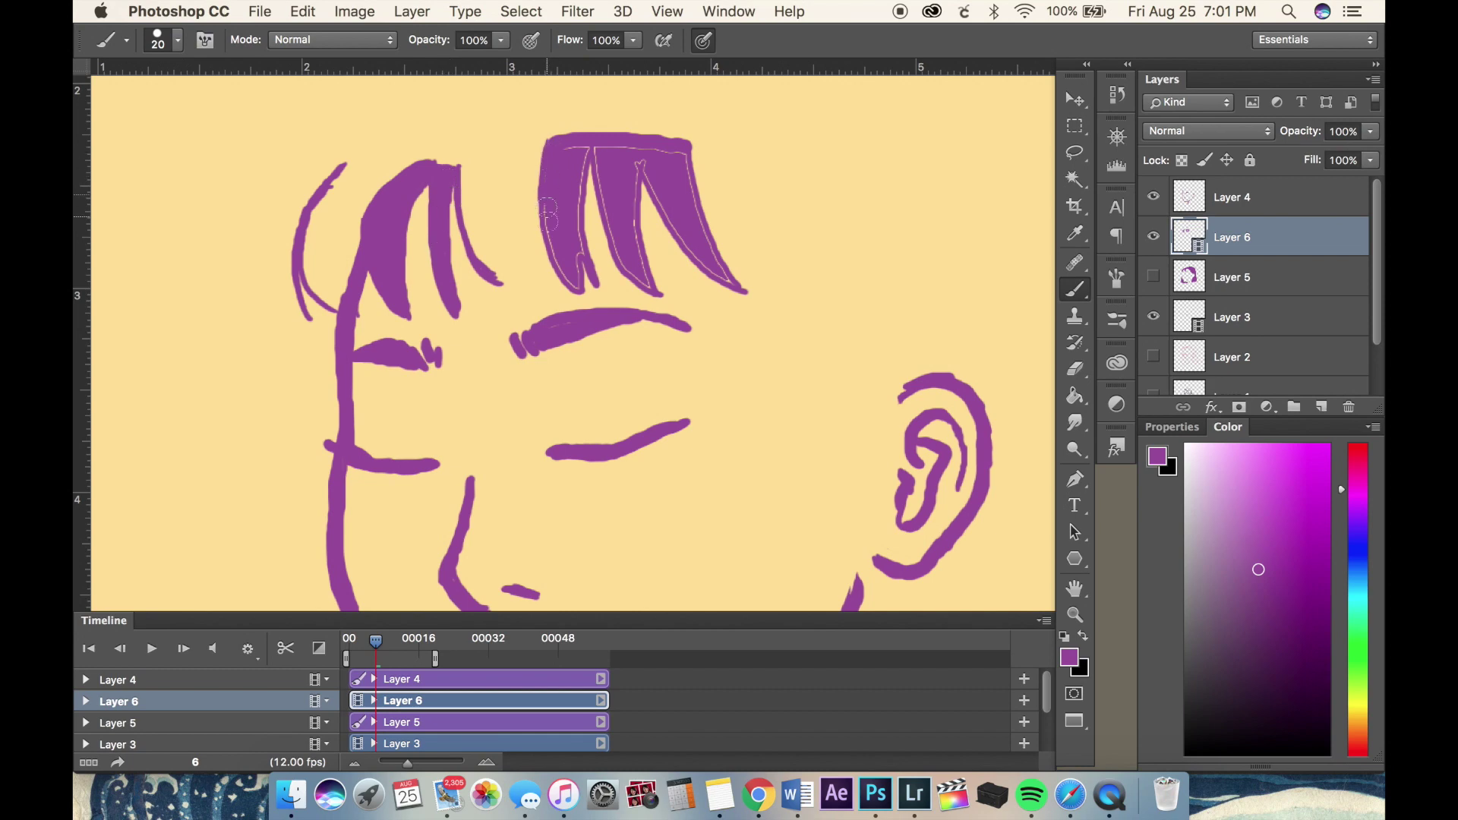
pyautogui.click(1154, 277)
# - Scrub the timeline back to frame 3 and ahead to frame 6, then make Layer 5 active
pyautogui.moveTo(376, 640); pyautogui.dragTo(354, 642)
pyautogui.press('e')
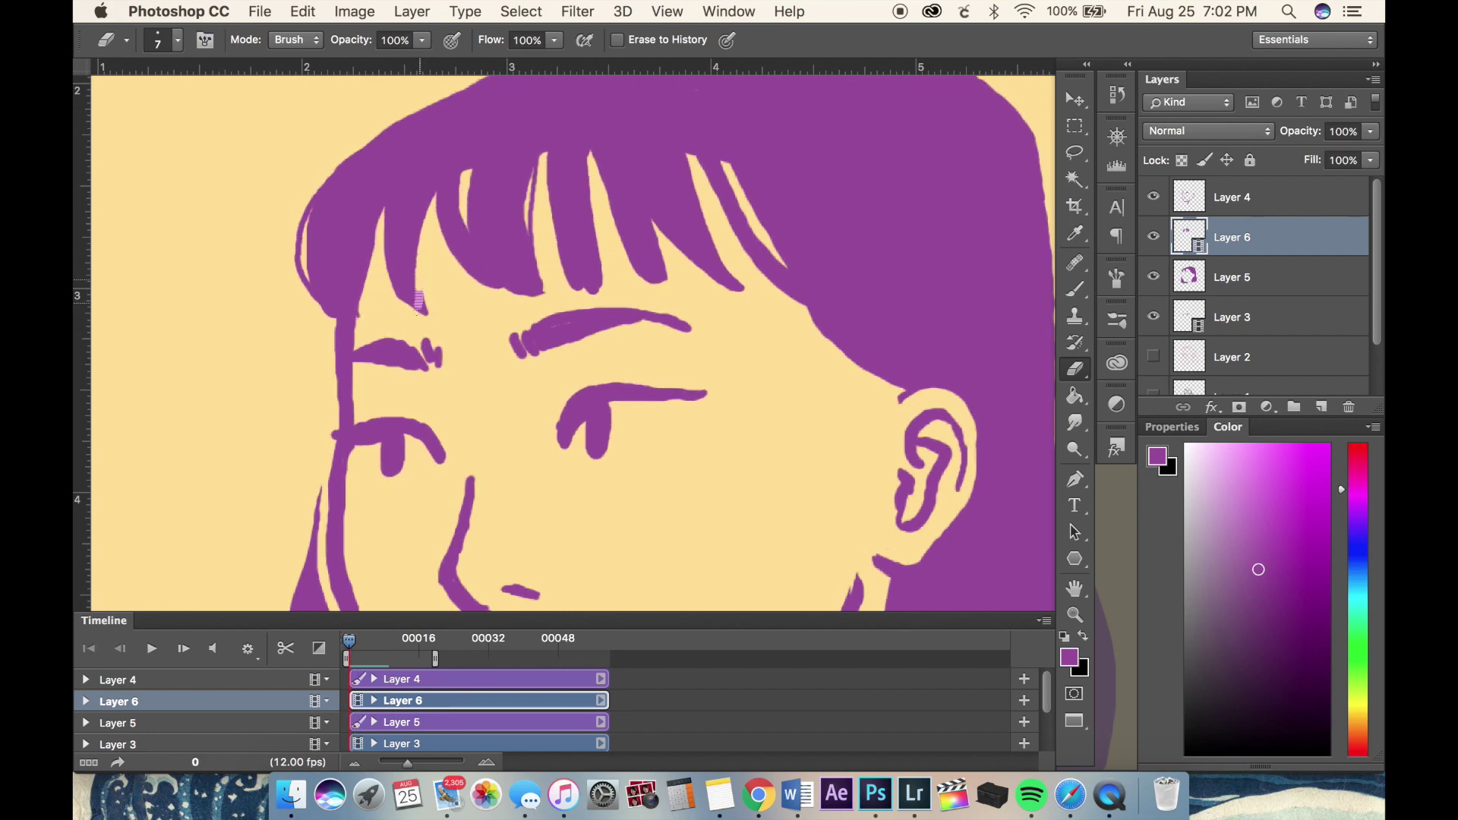
pyautogui.press('b')
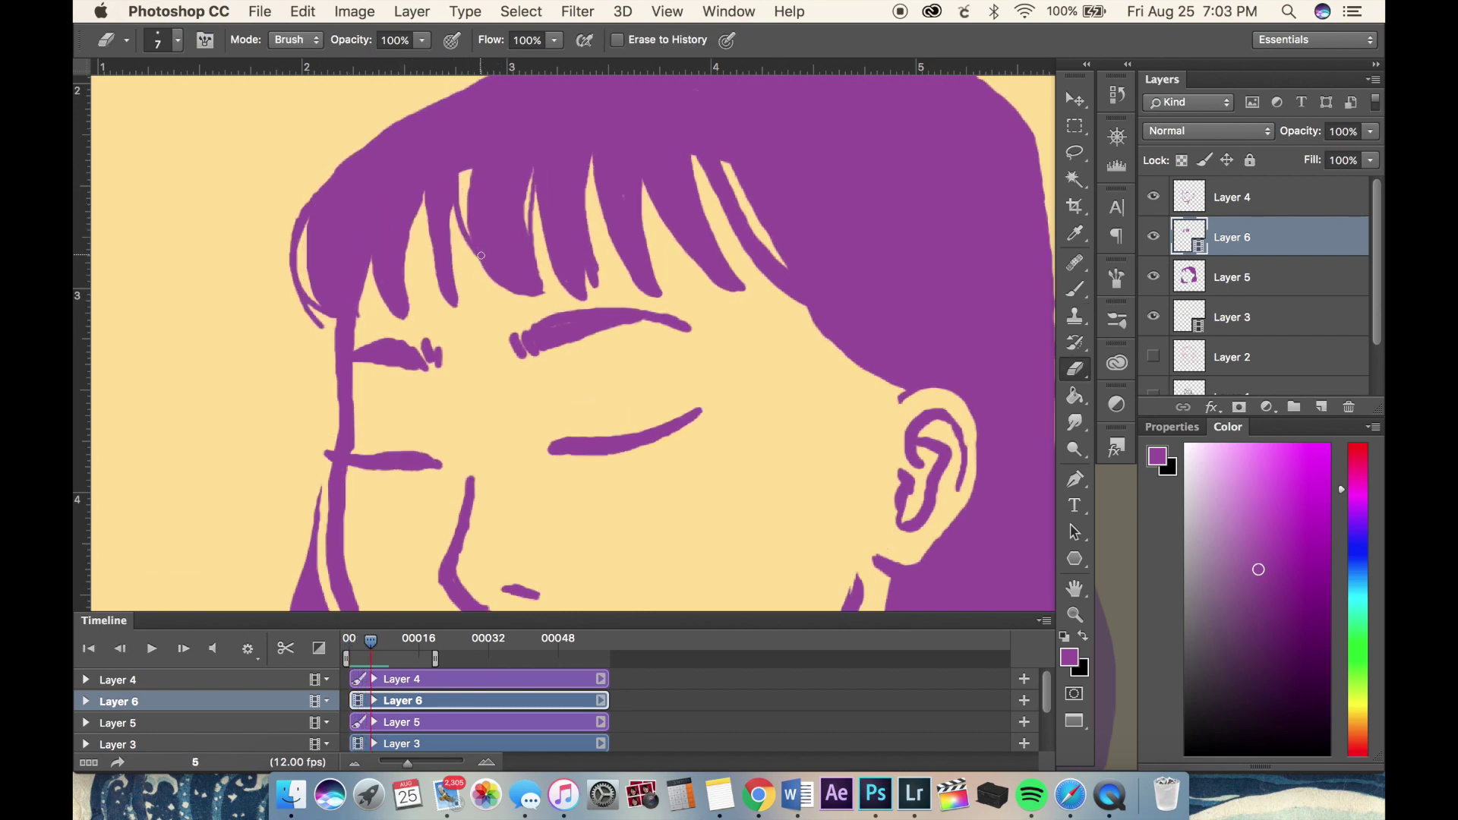
pyautogui.moveTo(353, 642); pyautogui.dragTo(374, 642)
pyautogui.press('e')
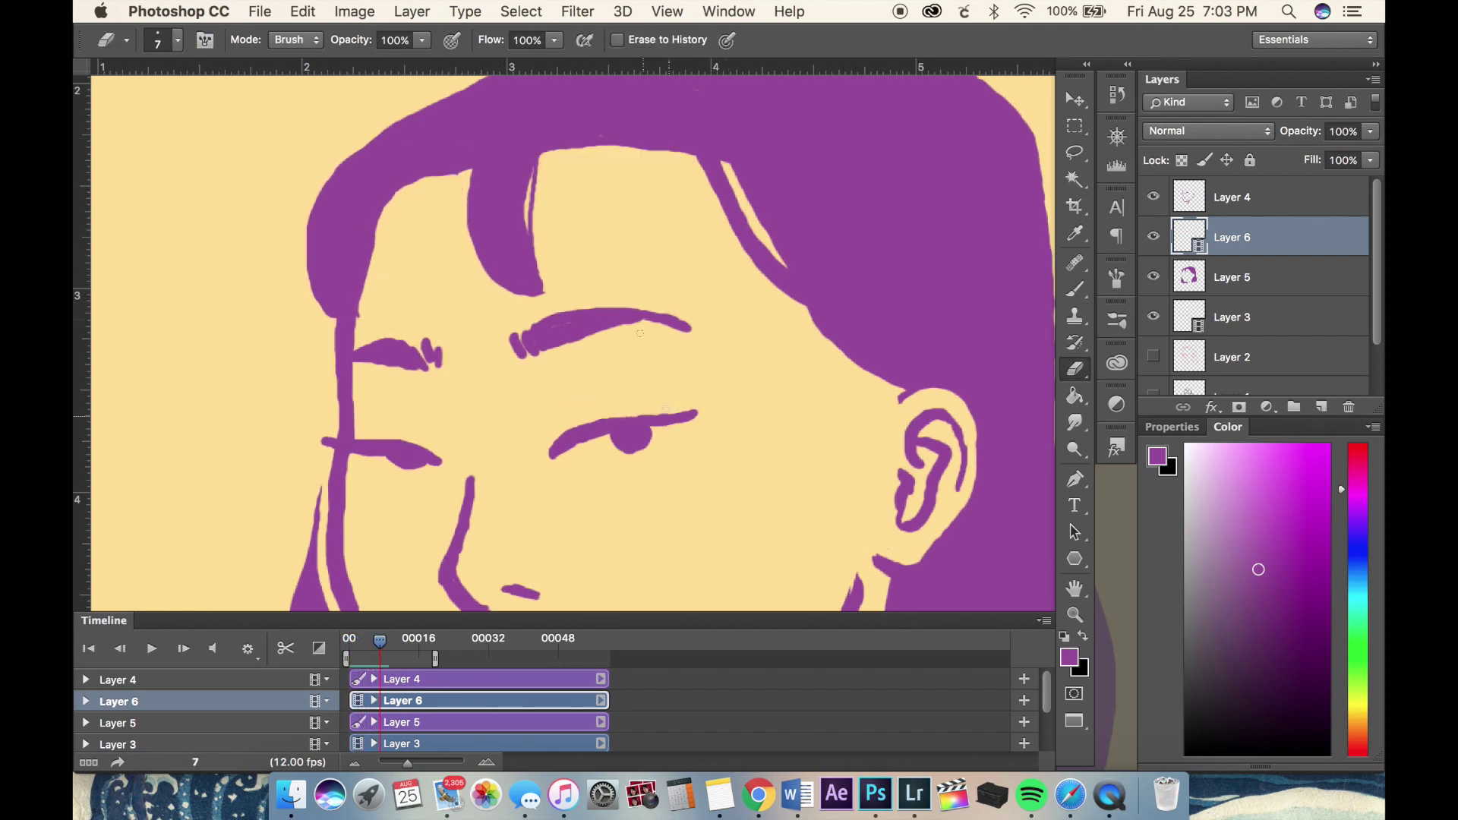
pyautogui.click(1227, 294)
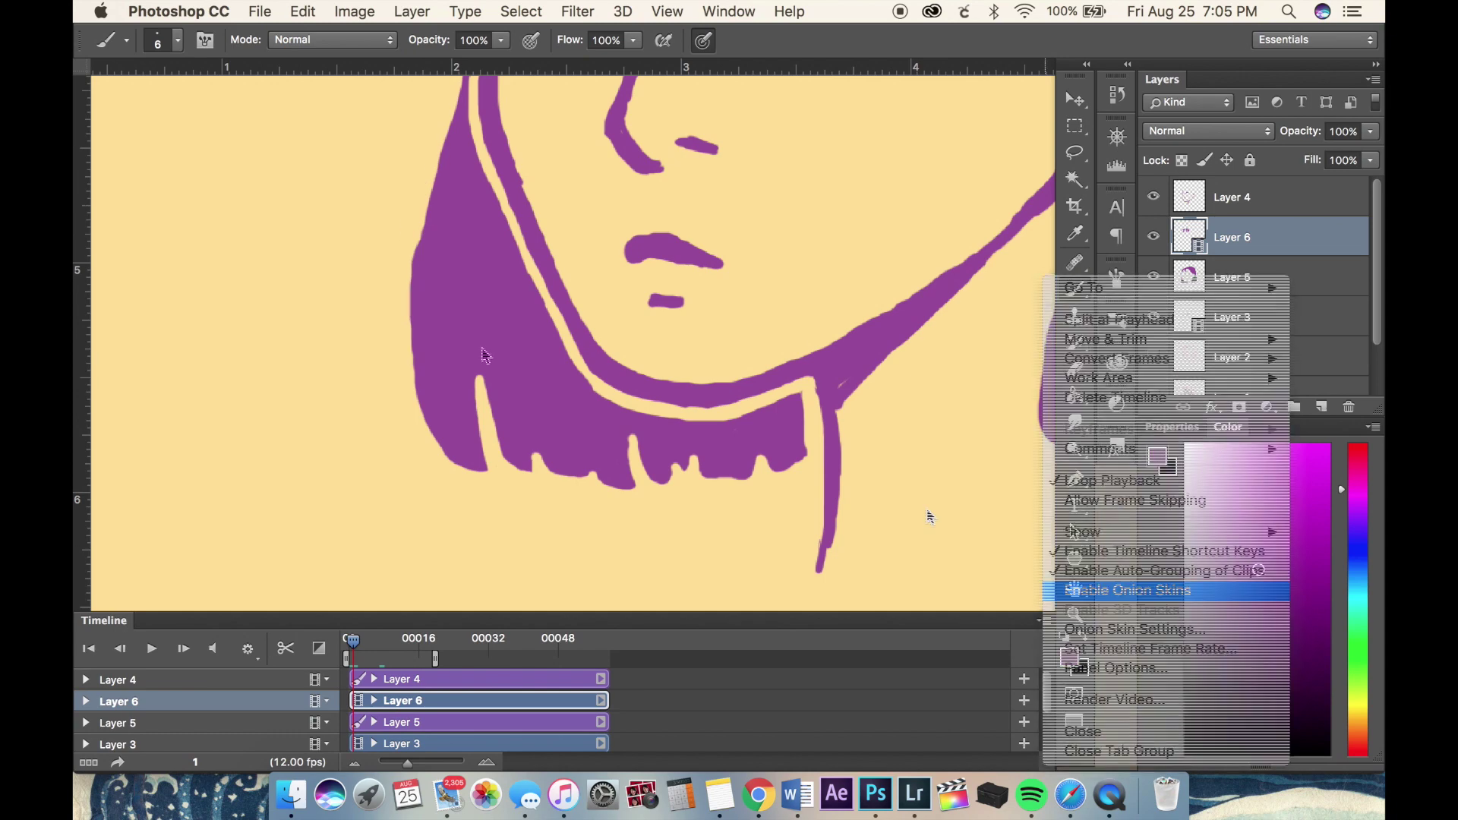
# - Step through frames 1 to 7 with onion-skin ghosts to compare the hair strand edges
pyautogui.press('Right')
pyautogui.press('Right')
pyautogui.press('Right')
pyautogui.press('Right')
pyautogui.press('Right')
pyautogui.press('Right')
pyautogui.press('Right')
pyautogui.press('Right')
pyautogui.press('Right')
pyautogui.moveTo(401, 640)
pyautogui.mouseDown()
pyautogui.moveTo(416, 638)
pyautogui.moveTo(350, 640)
pyautogui.mouseUp()
pyautogui.scroll(3, 495, 414)
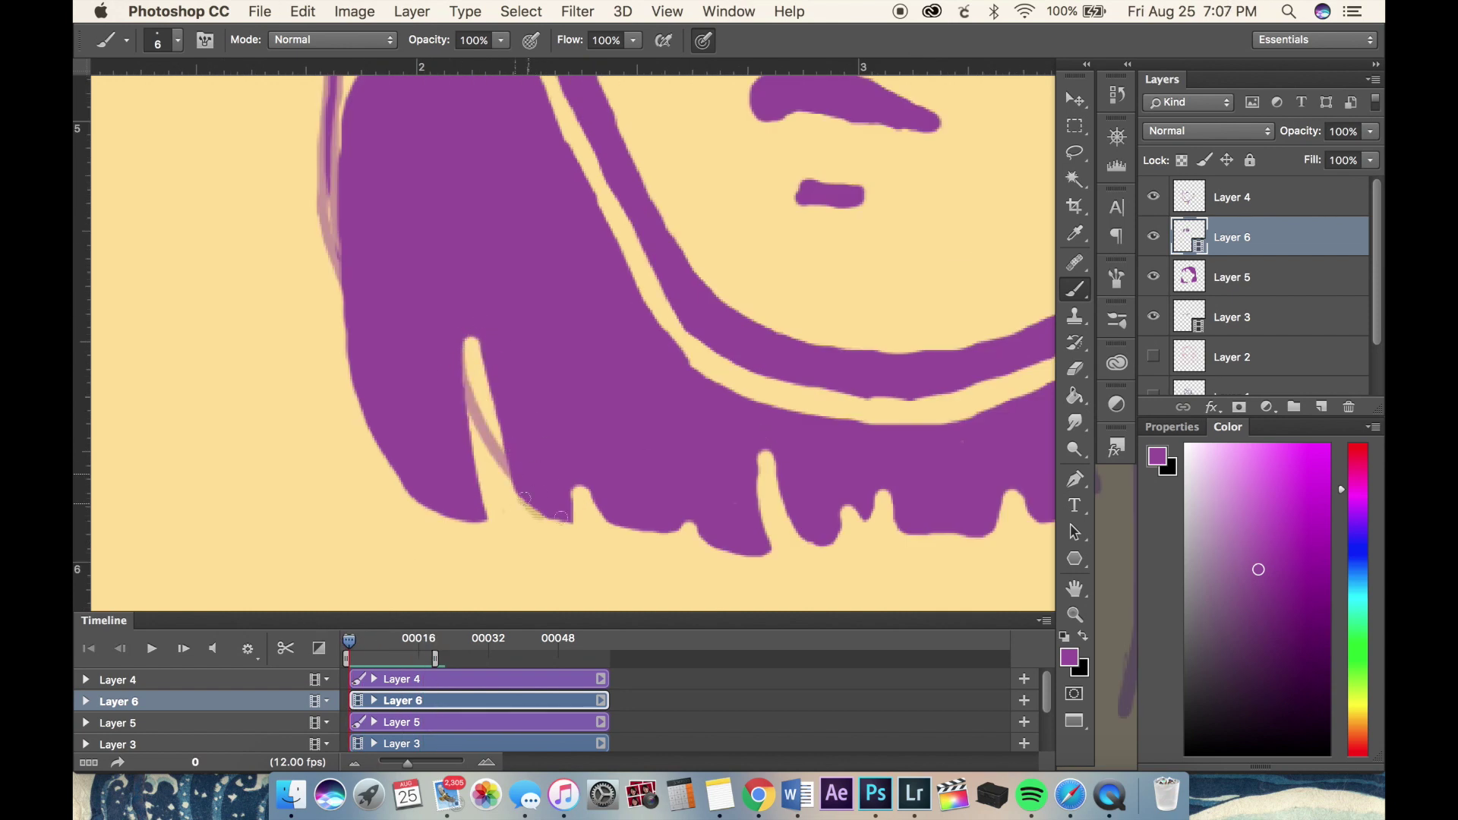
pyautogui.press('Right')
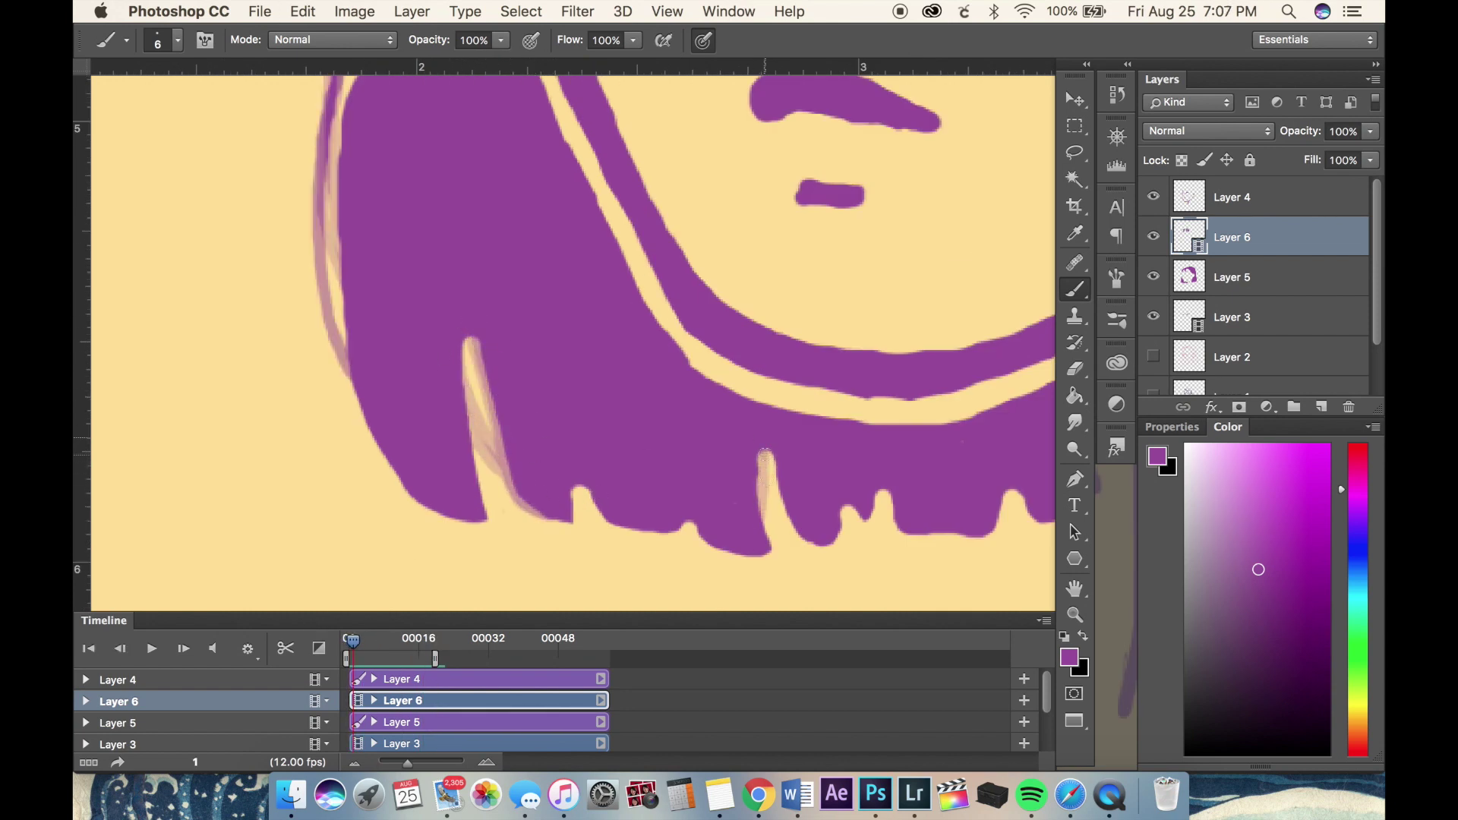
pyautogui.press('Right')
pyautogui.press('Right')
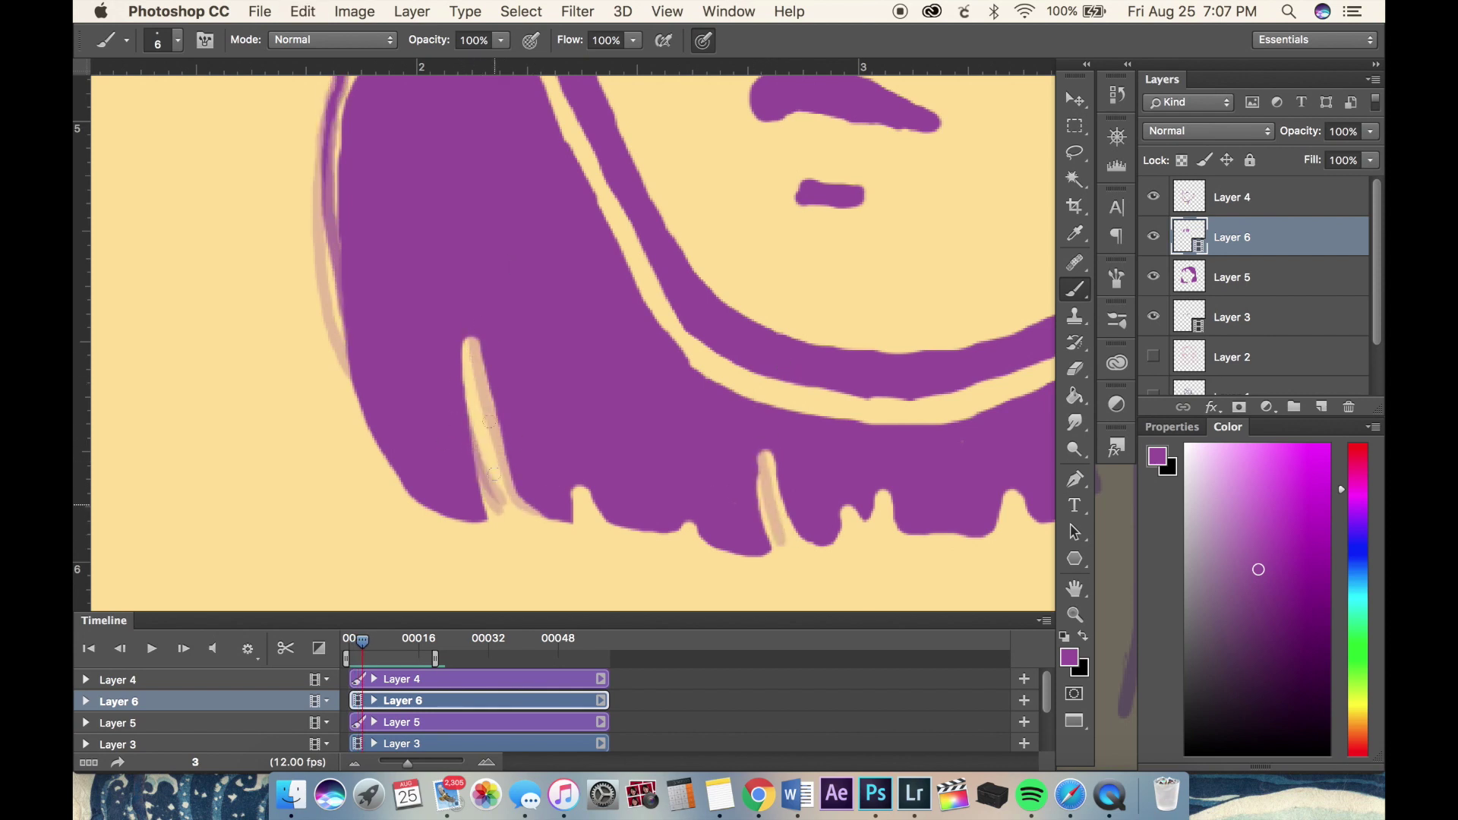
pyautogui.press('Right')
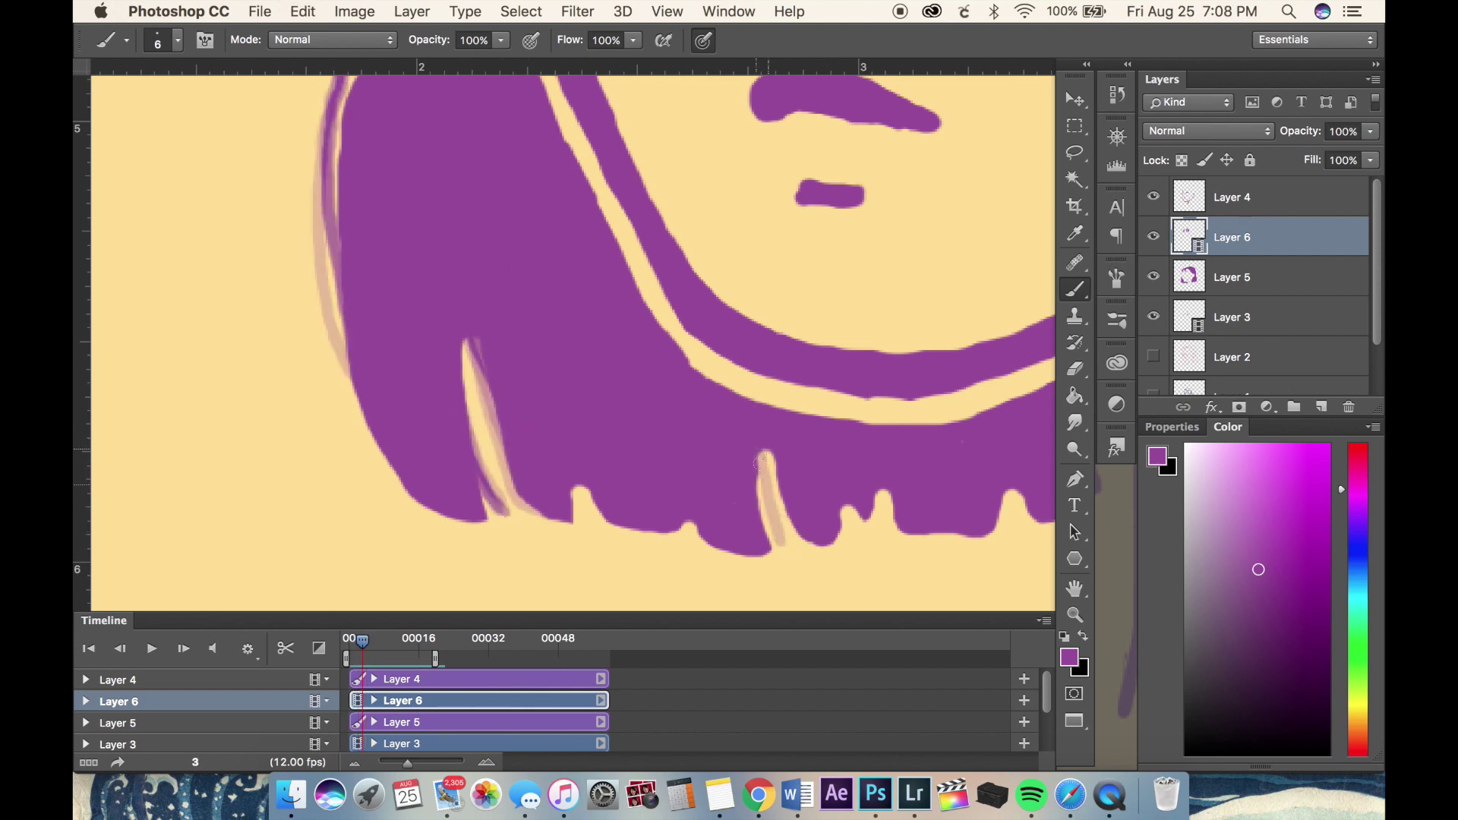
pyautogui.press('Right')
pyautogui.press('Right')
pyautogui.press('Right')
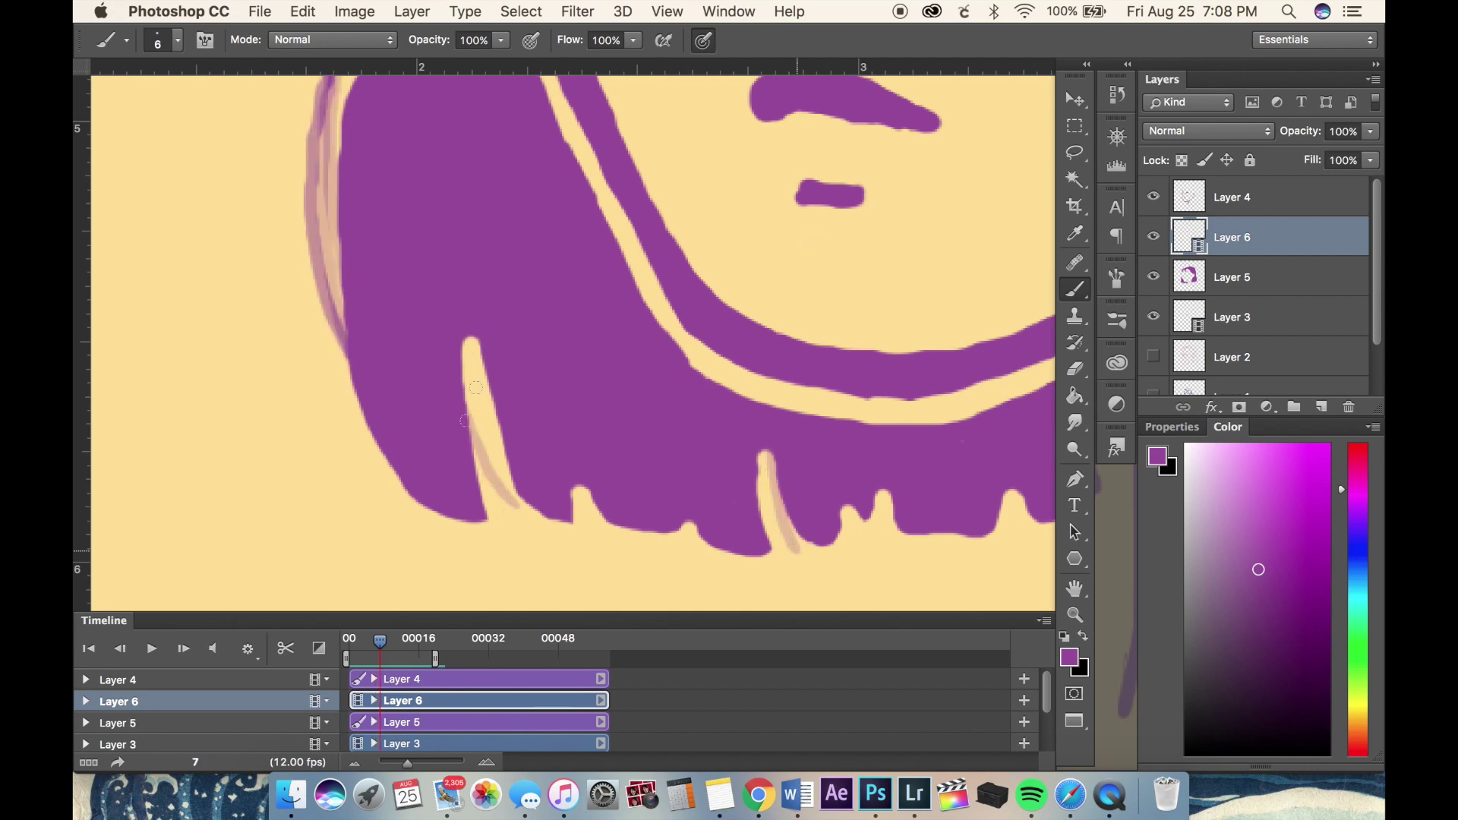
pyautogui.press('Right')
pyautogui.press('Right')
# - Rewind to the start, play the animation, and stop playback
pyautogui.press('space')
pyautogui.click(153, 650)
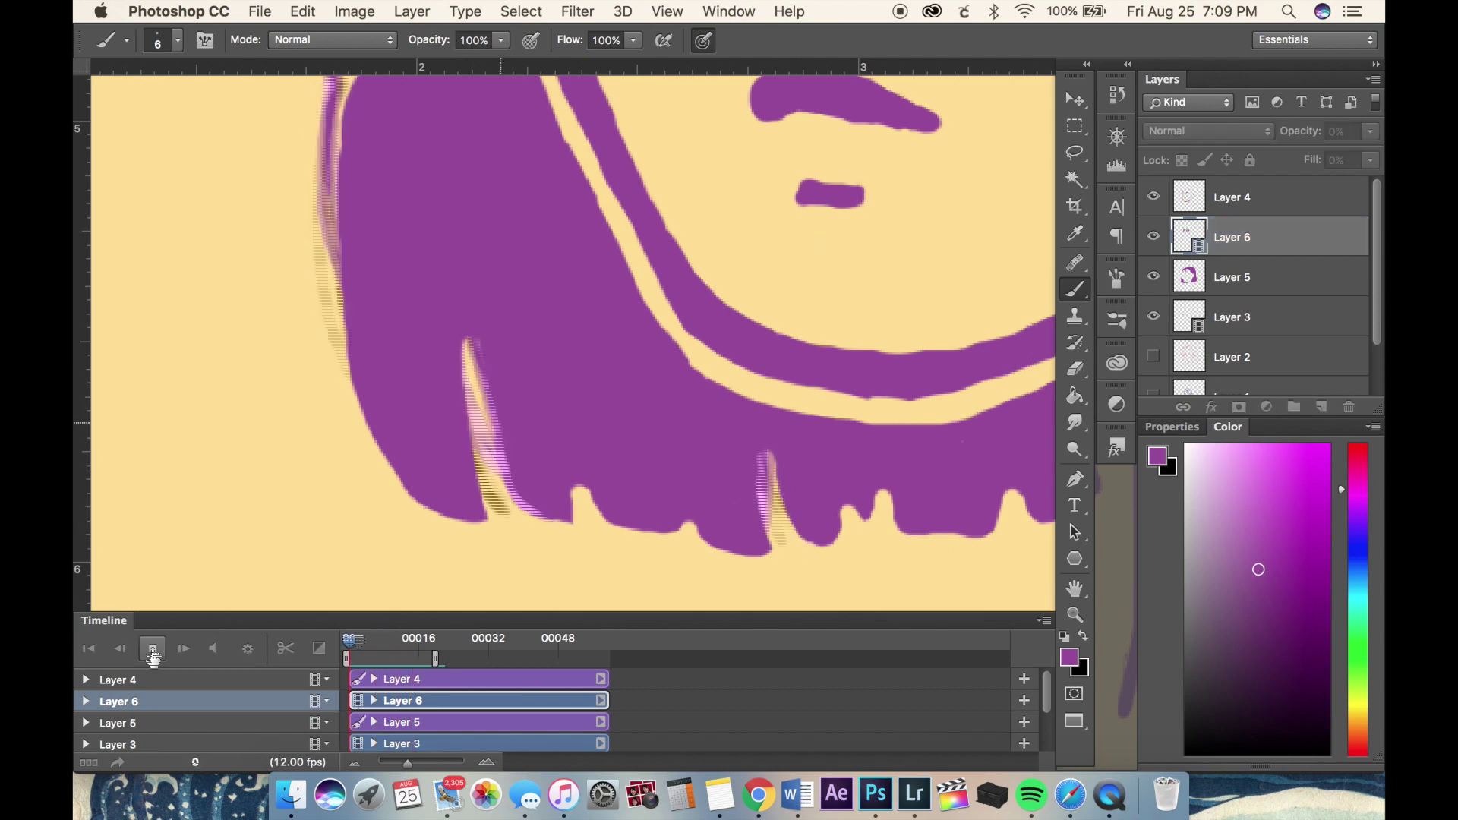
pyautogui.hotkey('ctrl', '0')
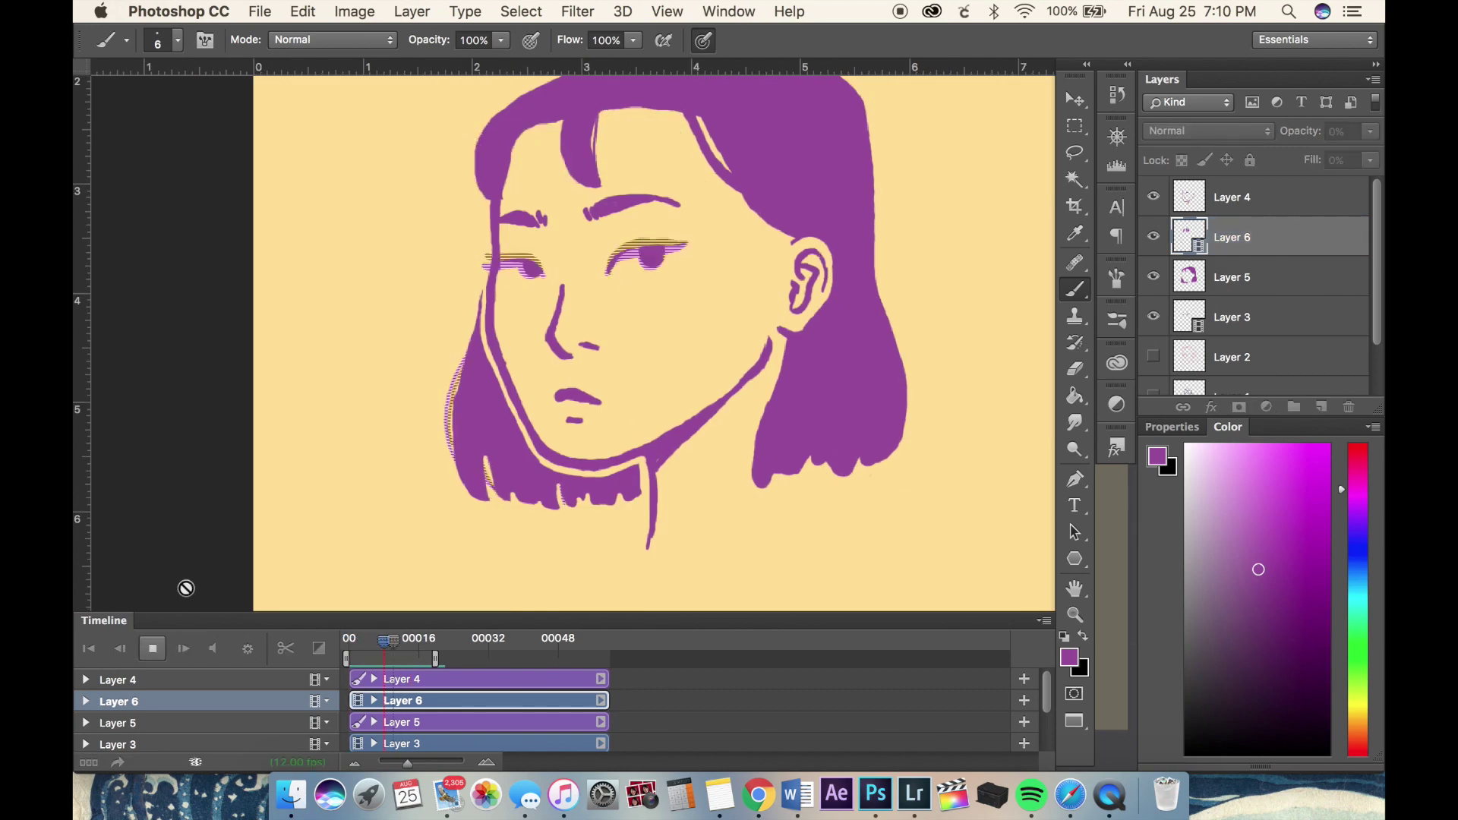
pyautogui.press('space')
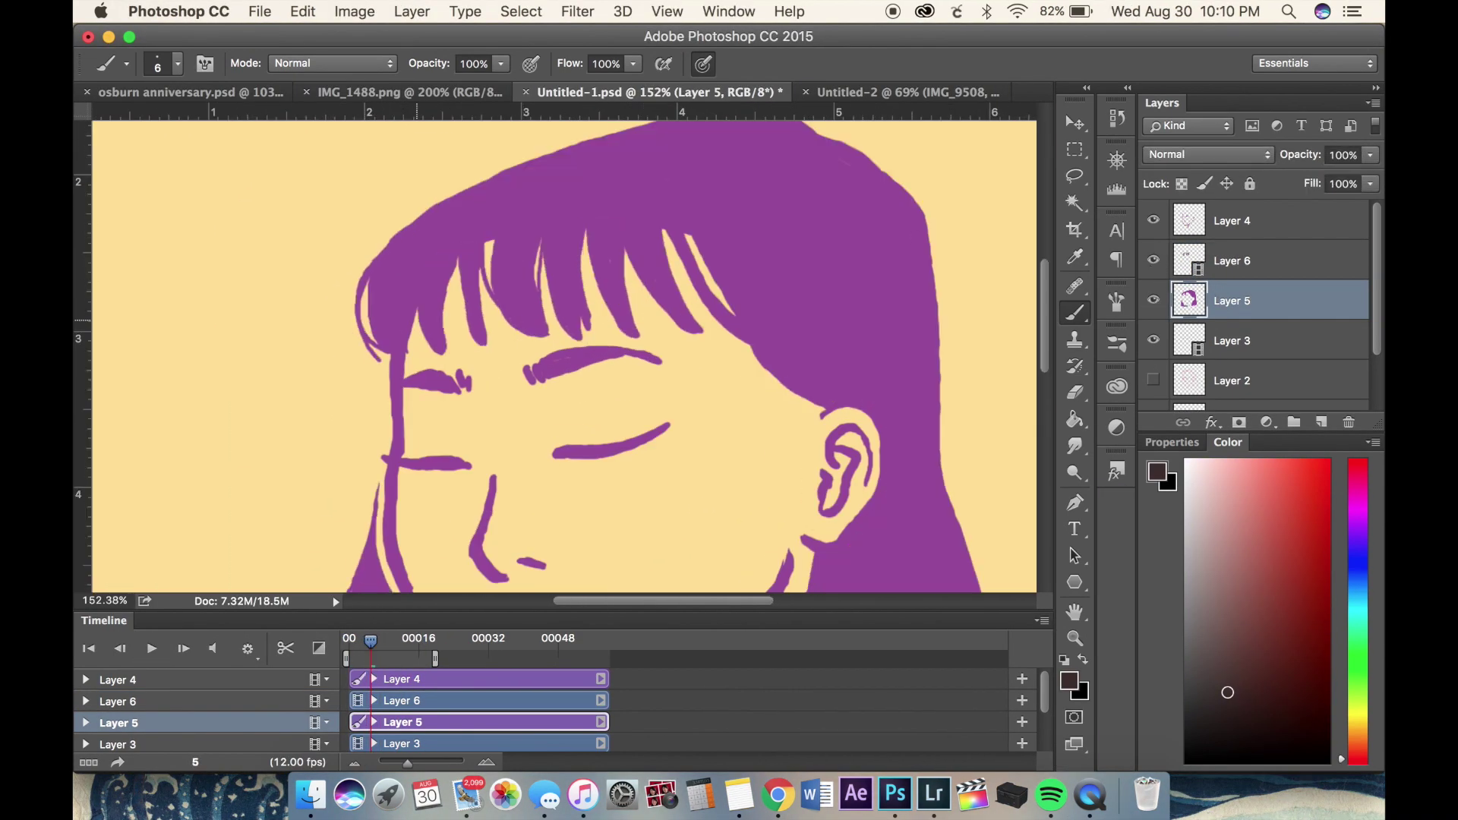
# - Magic Wand-select the bang strands on Layer 6, then make Layer 5 active with purple as the paint colour
pyautogui.click(1246, 260)
pyautogui.press('w')
pyautogui.click(1153, 301)
pyautogui.click(661, 272)
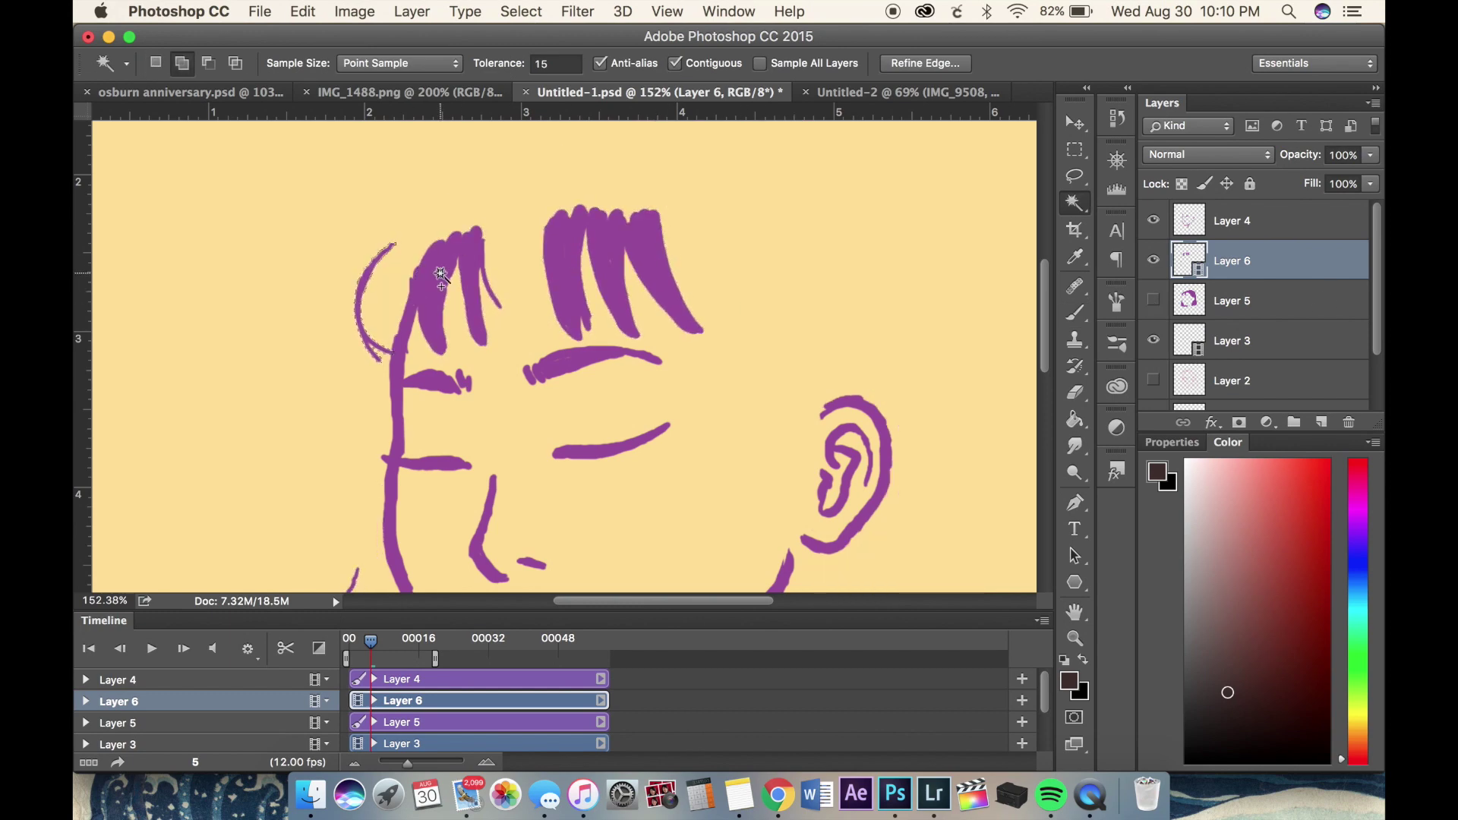
pyautogui.press('g')
pyautogui.click(1154, 301)
pyautogui.click(1232, 301)
pyautogui.keyDown('alt'); pyautogui.click(600, 241); pyautogui.keyUp('alt')
# - Refine the bangs selection (Shift Edge -78%, Feather 1 px, Smooth 7) and fill it purple
pyautogui.rightClick(600, 242)
pyautogui.press('Escape')
pyautogui.press('l')
pyautogui.rightClick(605, 240)
pyautogui.click(668, 306)
pyautogui.moveTo(828, 412); pyautogui.dragTo(807, 423)
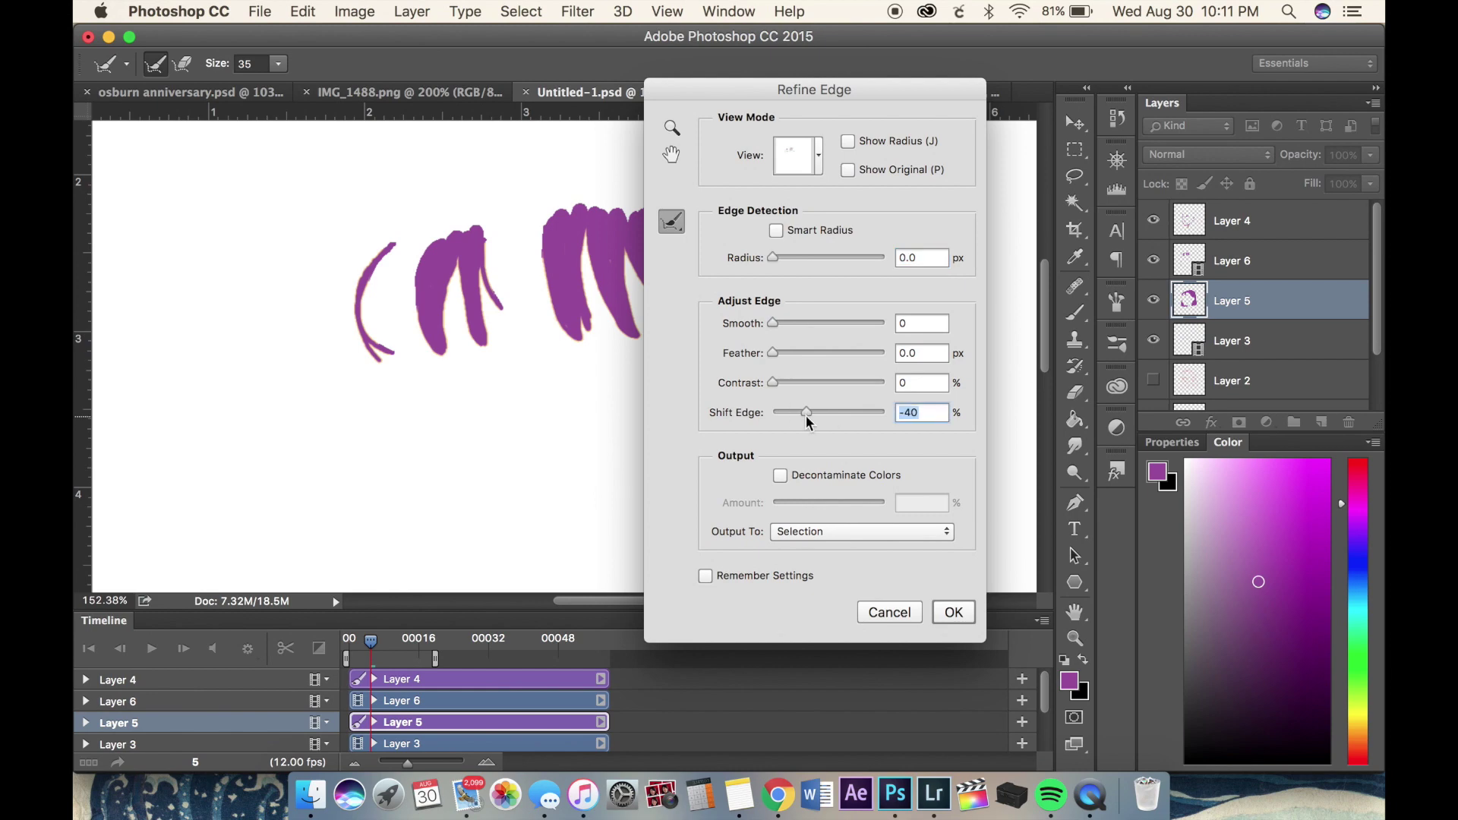
pyautogui.moveTo(773, 354); pyautogui.dragTo(779, 353)
pyautogui.moveTo(825, 412); pyautogui.dragTo(784, 414)
pyautogui.moveTo(773, 323); pyautogui.dragTo(782, 327)
pyautogui.press('Return')
pyautogui.press('g')
pyautogui.press('b')
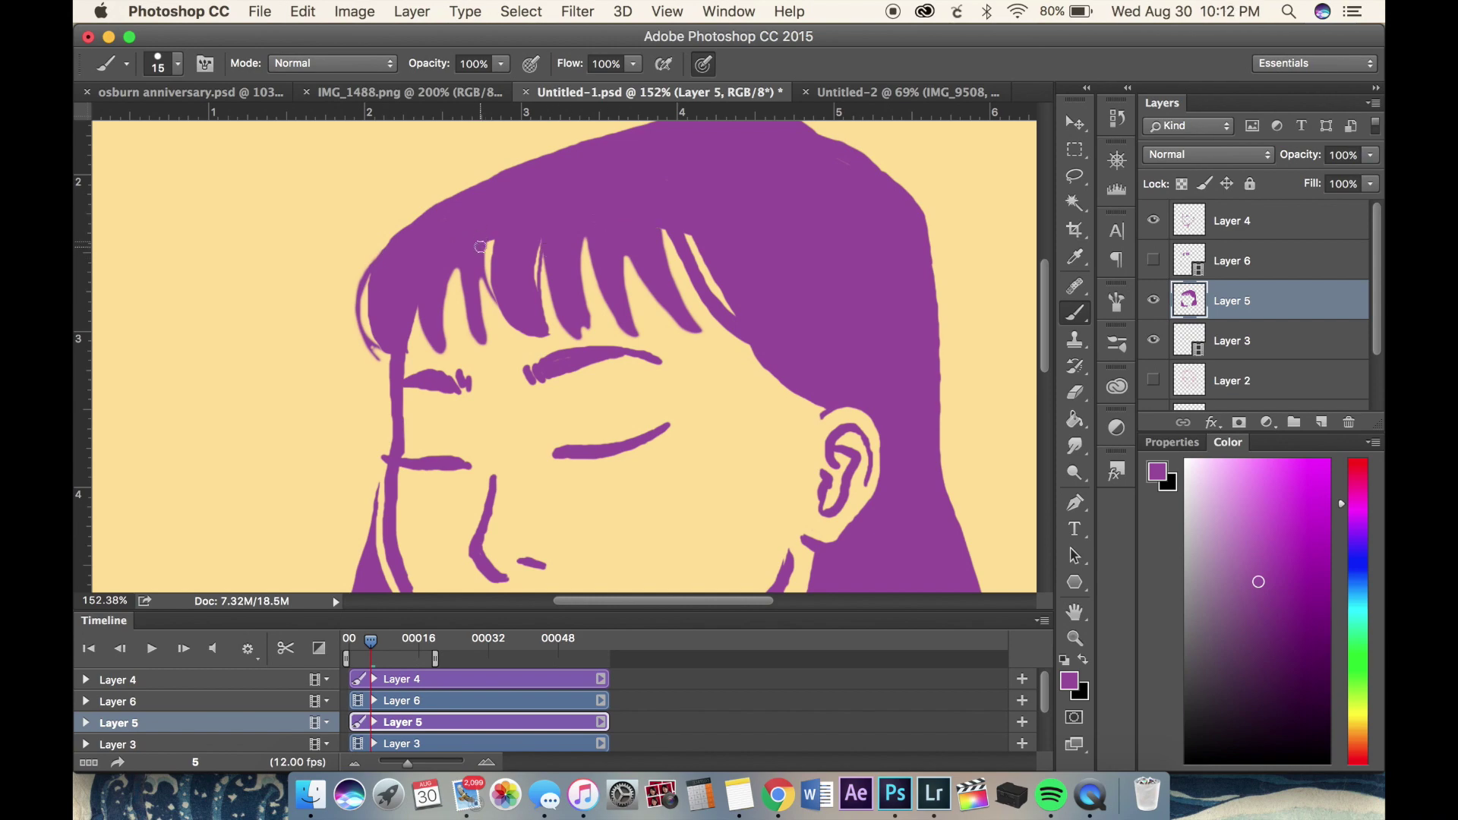
# - Repaint the neck line on Layer 4 with a smaller brush
pyautogui.scroll(-5, 454, 461)
pyautogui.hotkey('alt', ']')
pyautogui.hotkey('alt', ']')
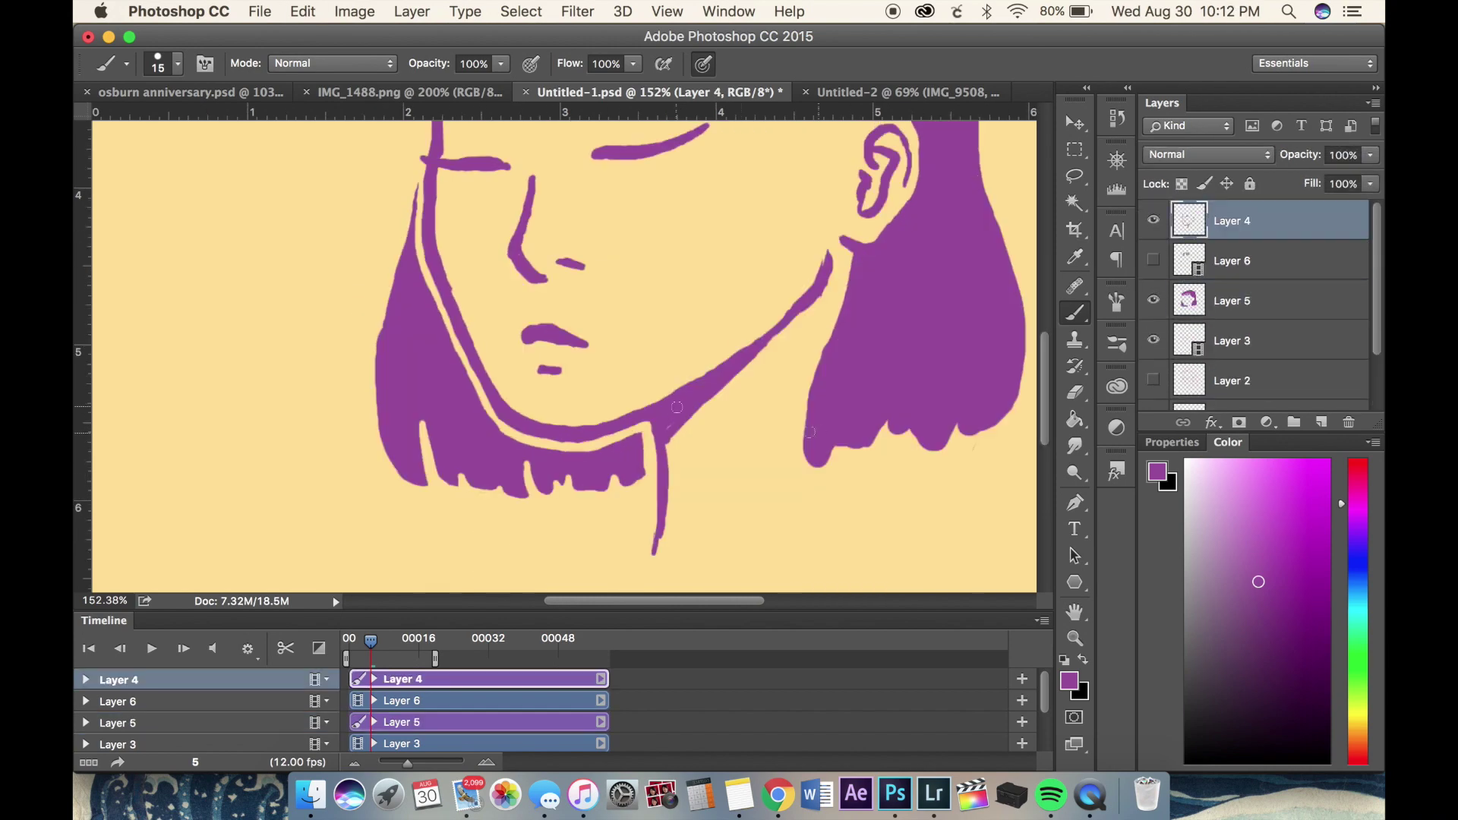
pyautogui.scroll(3, 797, 293)
pyautogui.press('[')
pyautogui.press('[')
pyautogui.press('[')
pyautogui.moveTo(809, 296); pyautogui.dragTo(712, 404)
pyautogui.scroll(5, 711, 404)
pyautogui.scroll(-3, 532, 341)
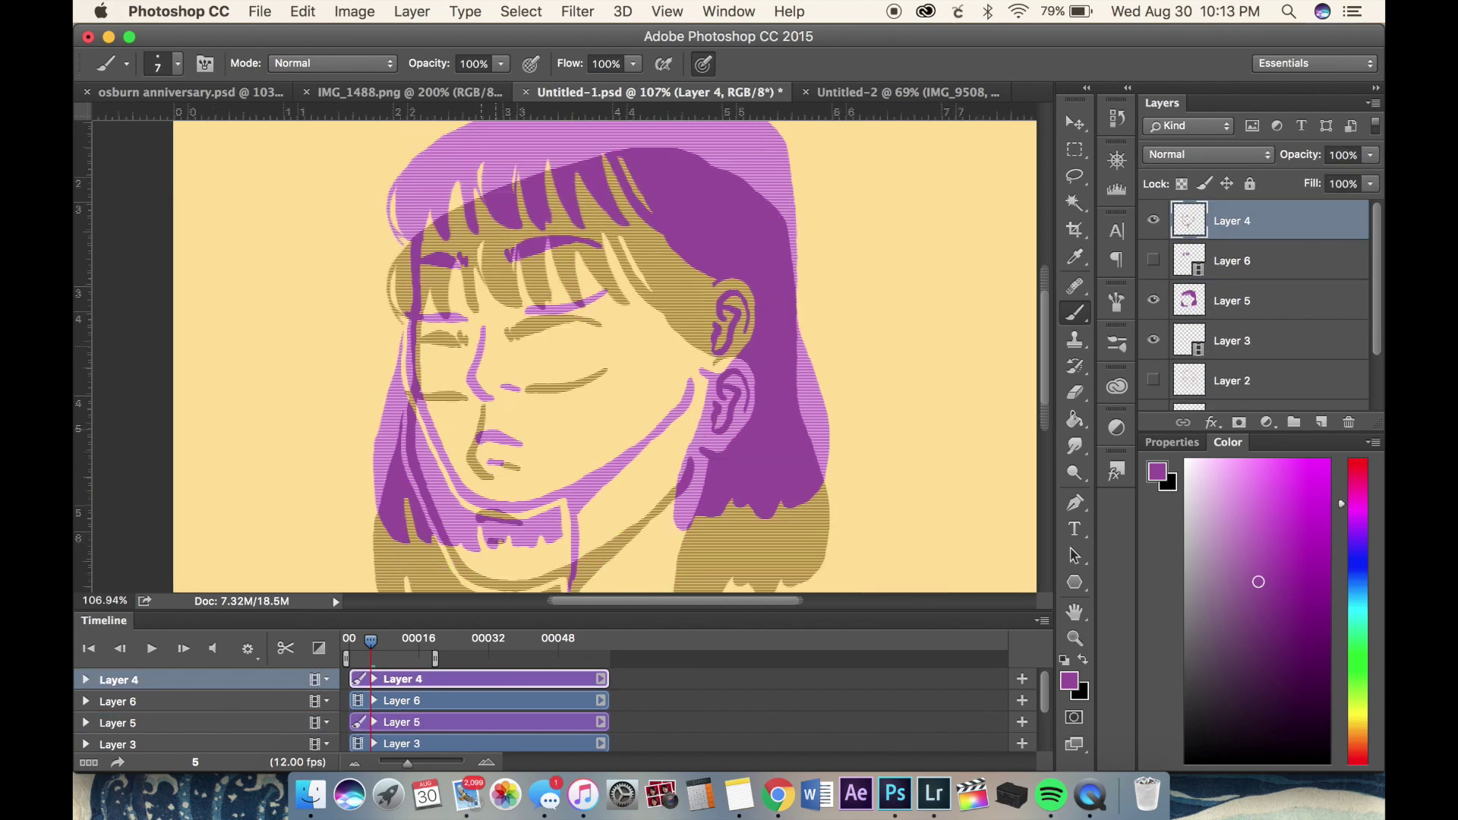
pyautogui.scroll(3, 262, 361)
# - Paint purple into the gaps between the hair and bang strands on Layer 5
pyautogui.hotkey('alt', '[')
pyautogui.hotkey('alt', '[')
pyautogui.moveTo(262, 334); pyautogui.dragTo(258, 467)
pyautogui.moveTo(348, 304); pyautogui.dragTo(391, 363)
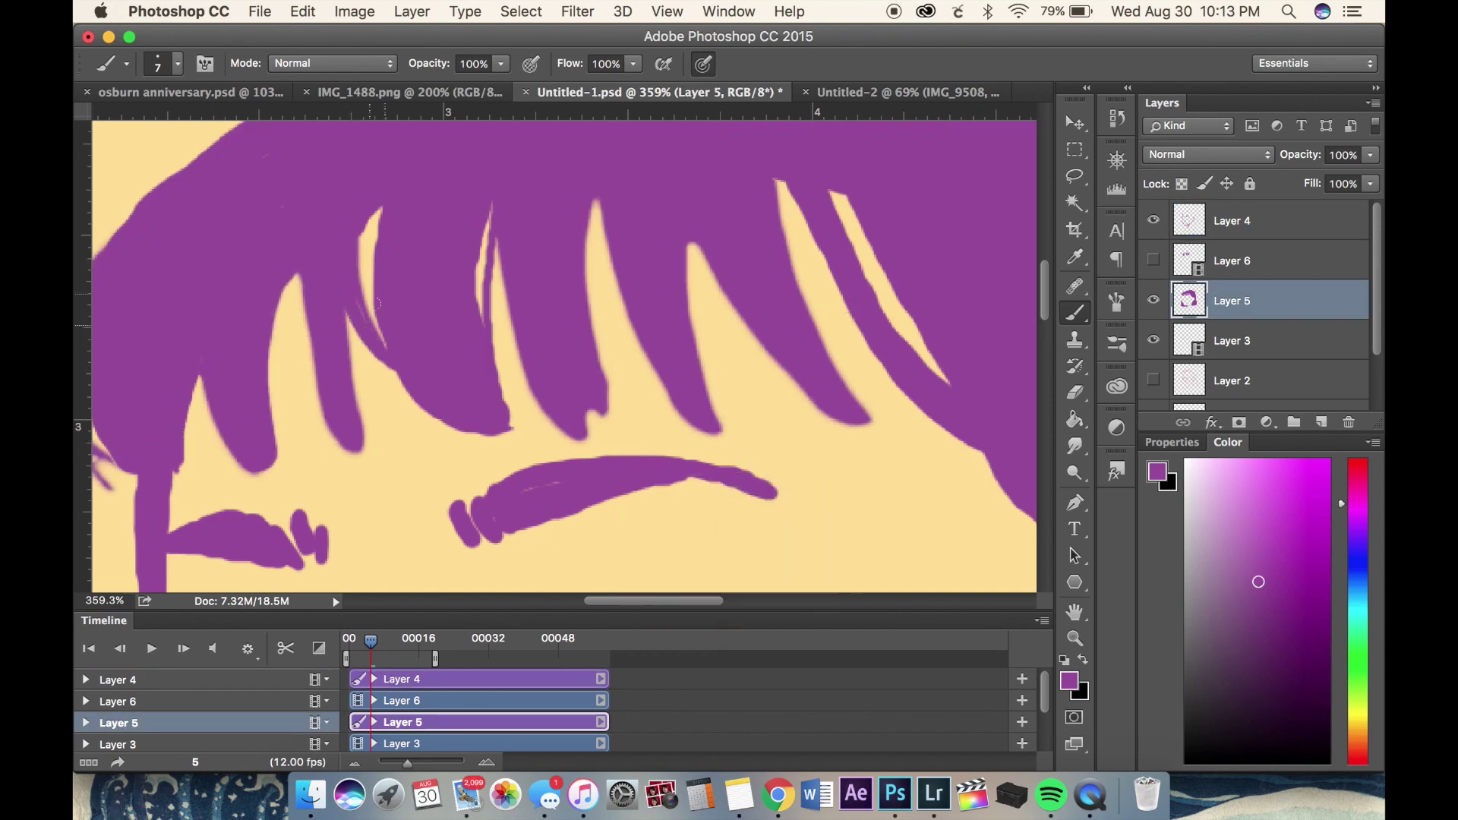
pyautogui.moveTo(581, 432)
pyautogui.mouseDown()
pyautogui.moveTo(596, 205)
pyautogui.moveTo(707, 425)
pyautogui.mouseUp()
pyautogui.moveTo(699, 251); pyautogui.dragTo(835, 418)
pyautogui.hscroll(-5, 517, 263)
pyautogui.moveTo(486, 304); pyautogui.dragTo(532, 471)
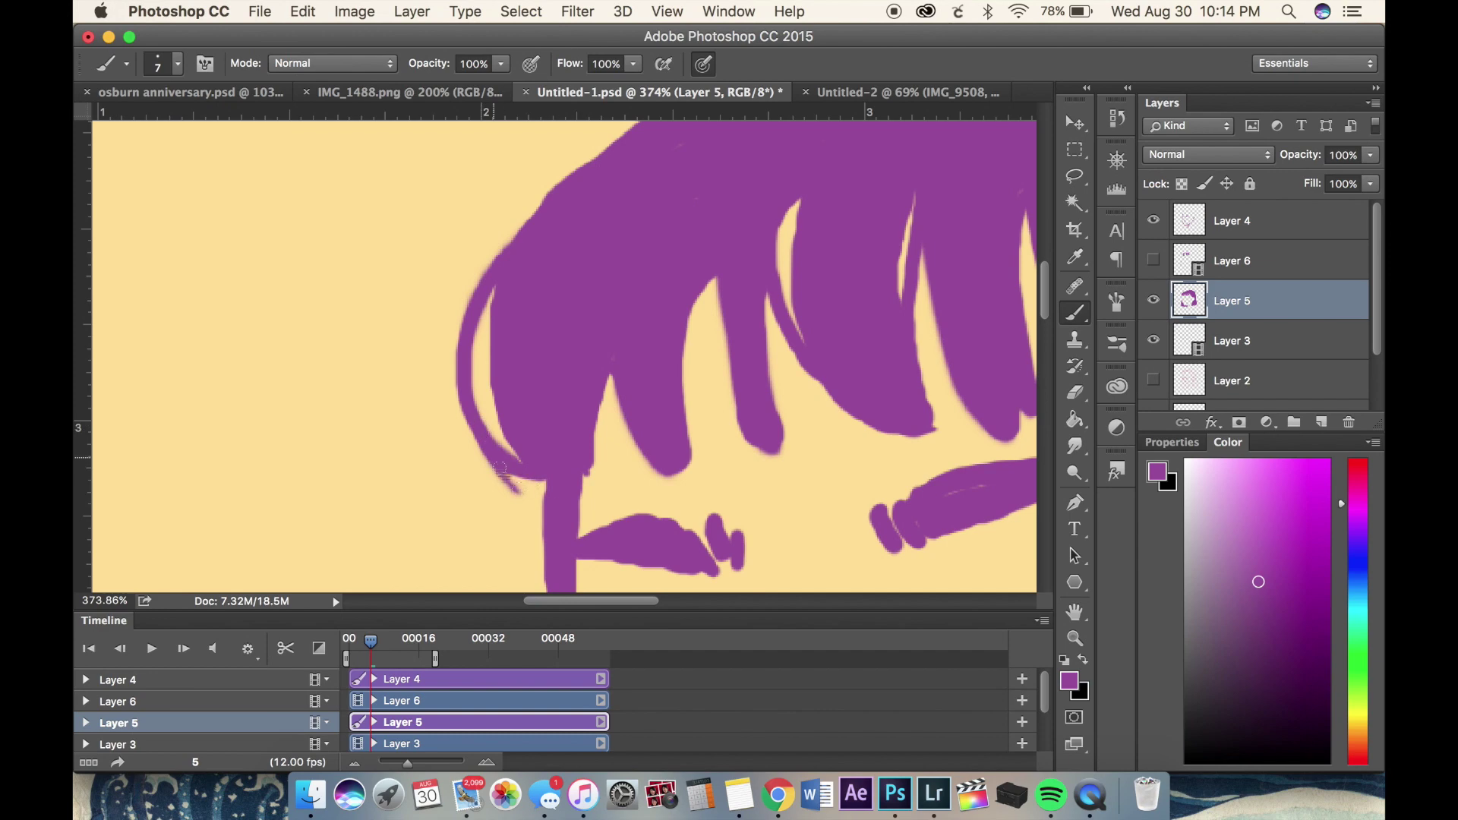
pyautogui.scroll(-5, 532, 471)
pyautogui.scroll(2, 494, 455)
pyautogui.moveTo(395, 338); pyautogui.dragTo(471, 524)
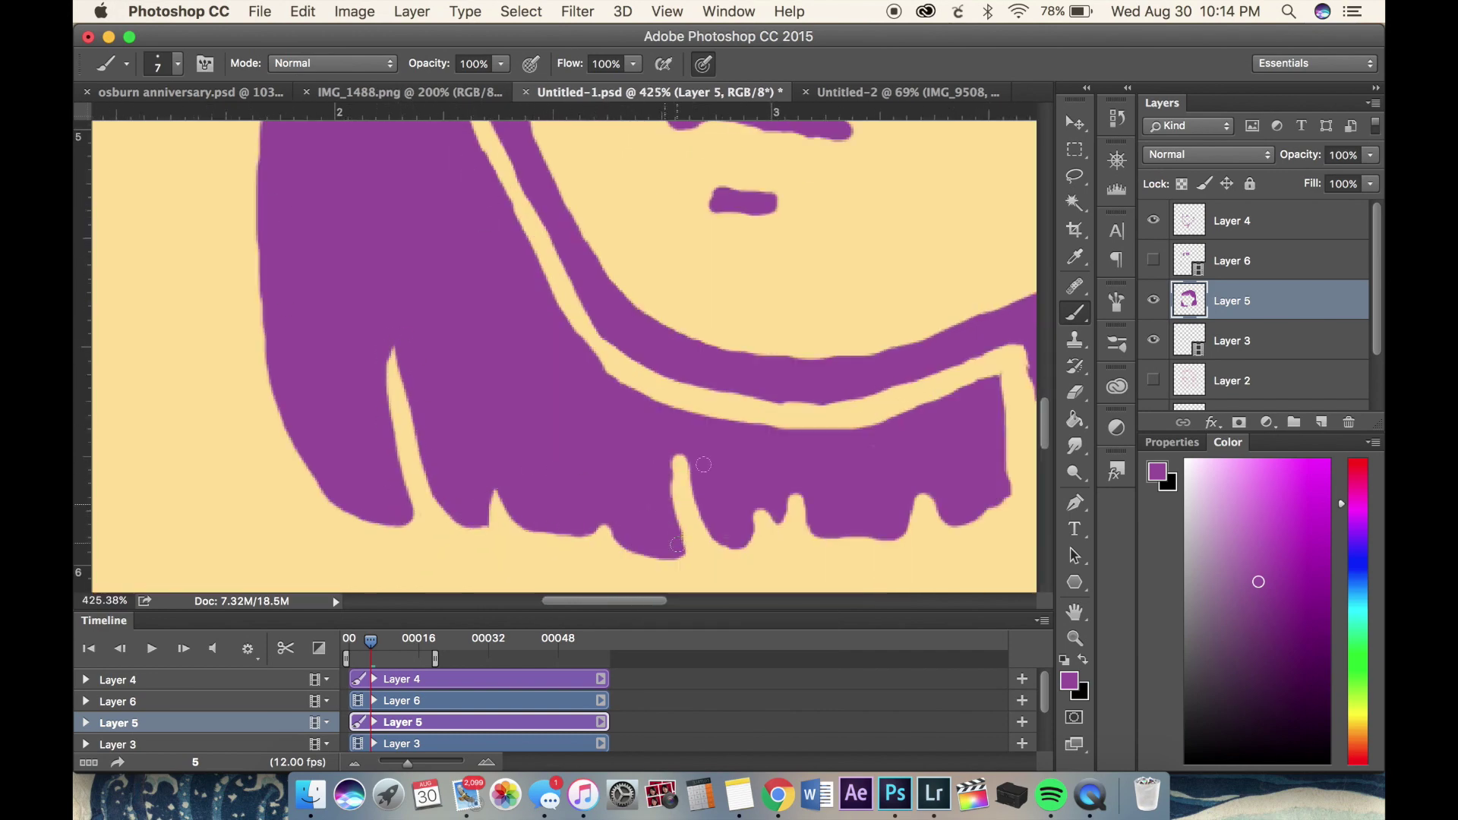
# - Erase to reshape the left hair strand, then play the blinking animation
pyautogui.scroll(-5, 955, 520)
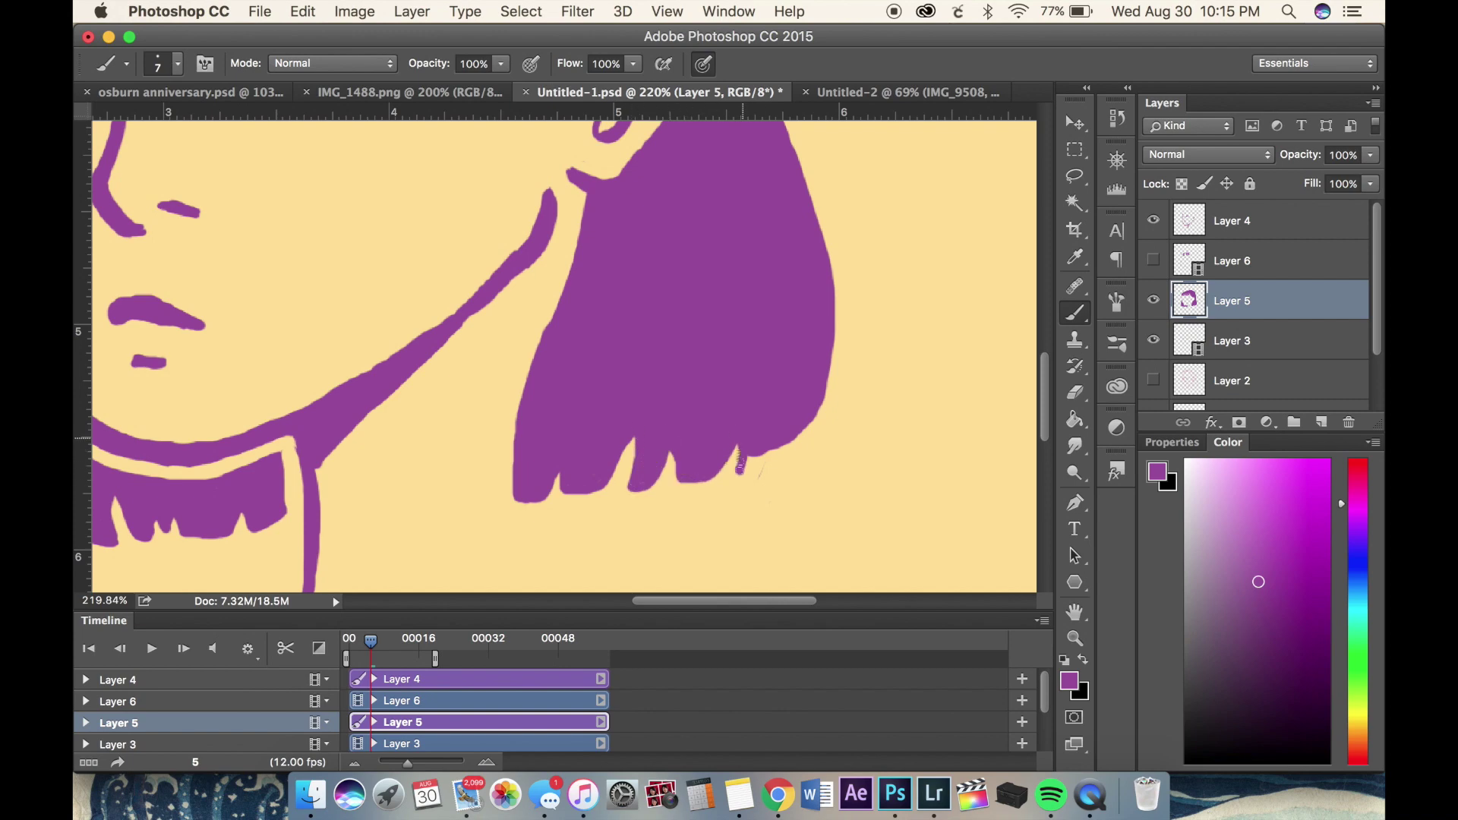
pyautogui.scroll(-5, 790, 450)
pyautogui.scroll(5, 486, 357)
pyautogui.press('e')
pyautogui.moveTo(486, 266)
pyautogui.mouseDown()
pyautogui.moveTo(501, 448)
pyautogui.moveTo(478, 403)
pyautogui.mouseUp()
pyautogui.press('b')
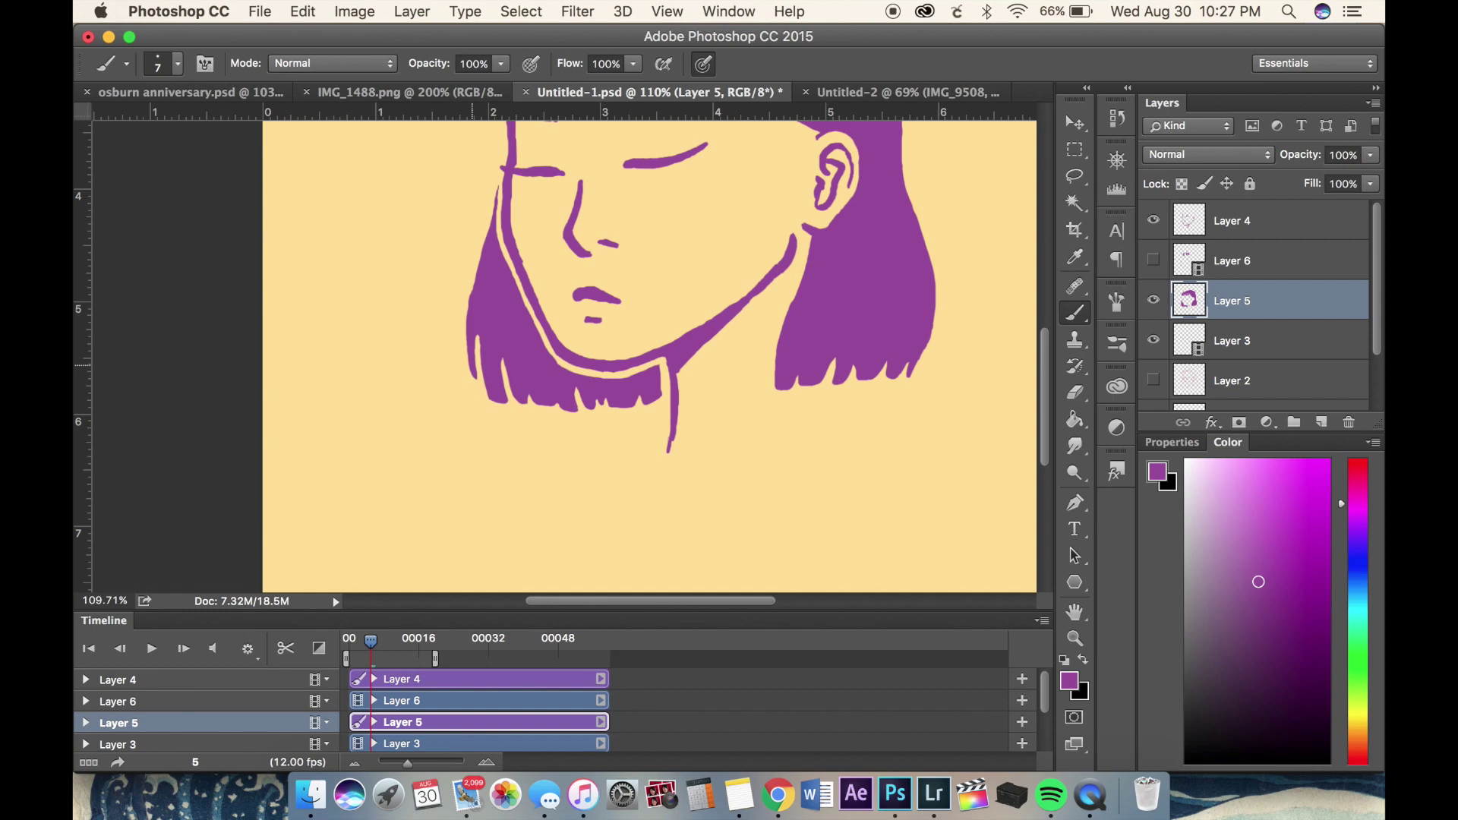
pyautogui.scroll(5, 650, 357)
pyautogui.press('space')
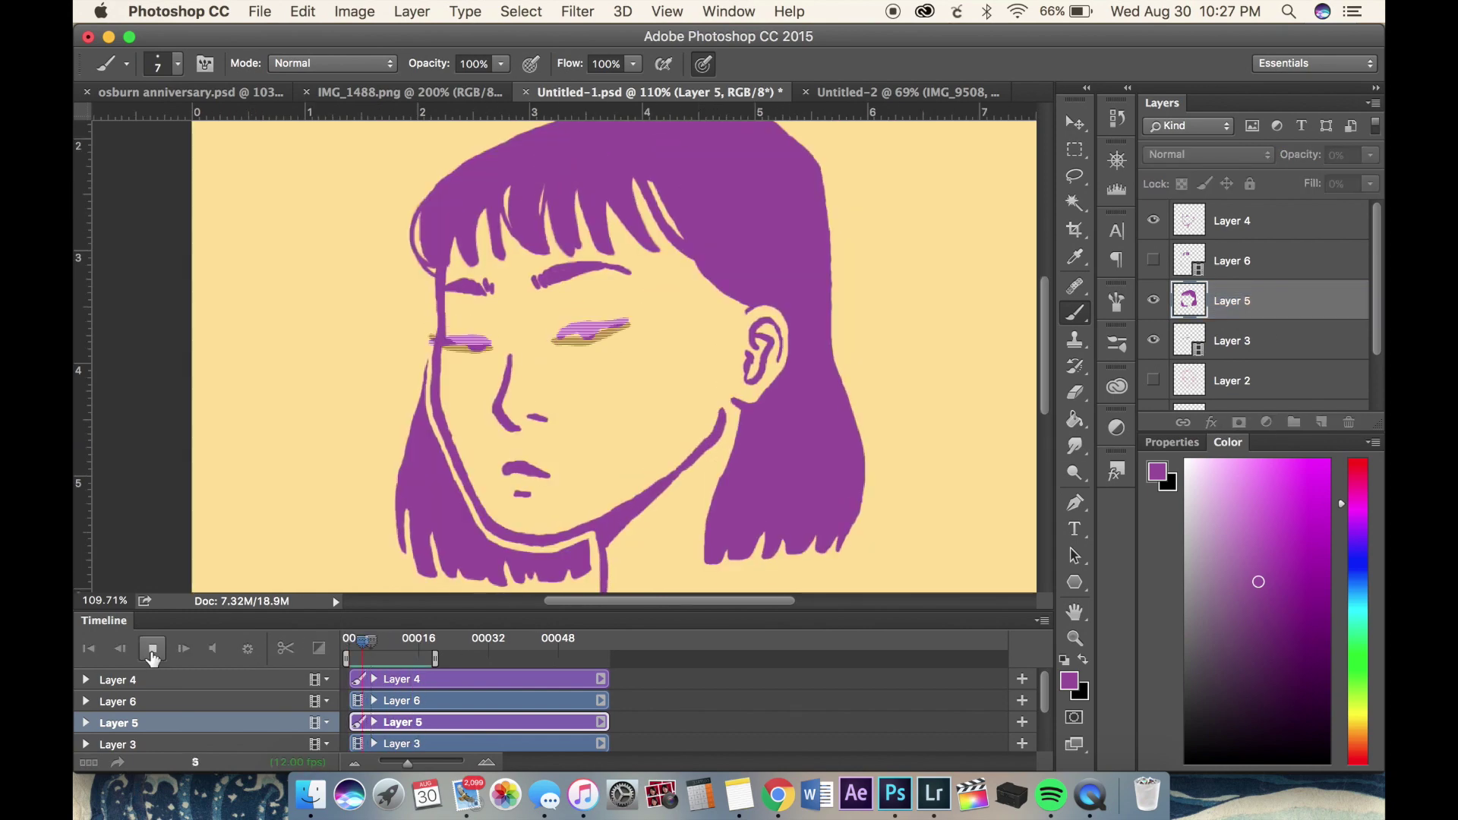
# - Play and stop the animation with Layer 6 active, then scrub ahead to frame 19
pyautogui.click(1259, 272)
pyautogui.scroll(-3, 792, 391)
pyautogui.click(151, 649)
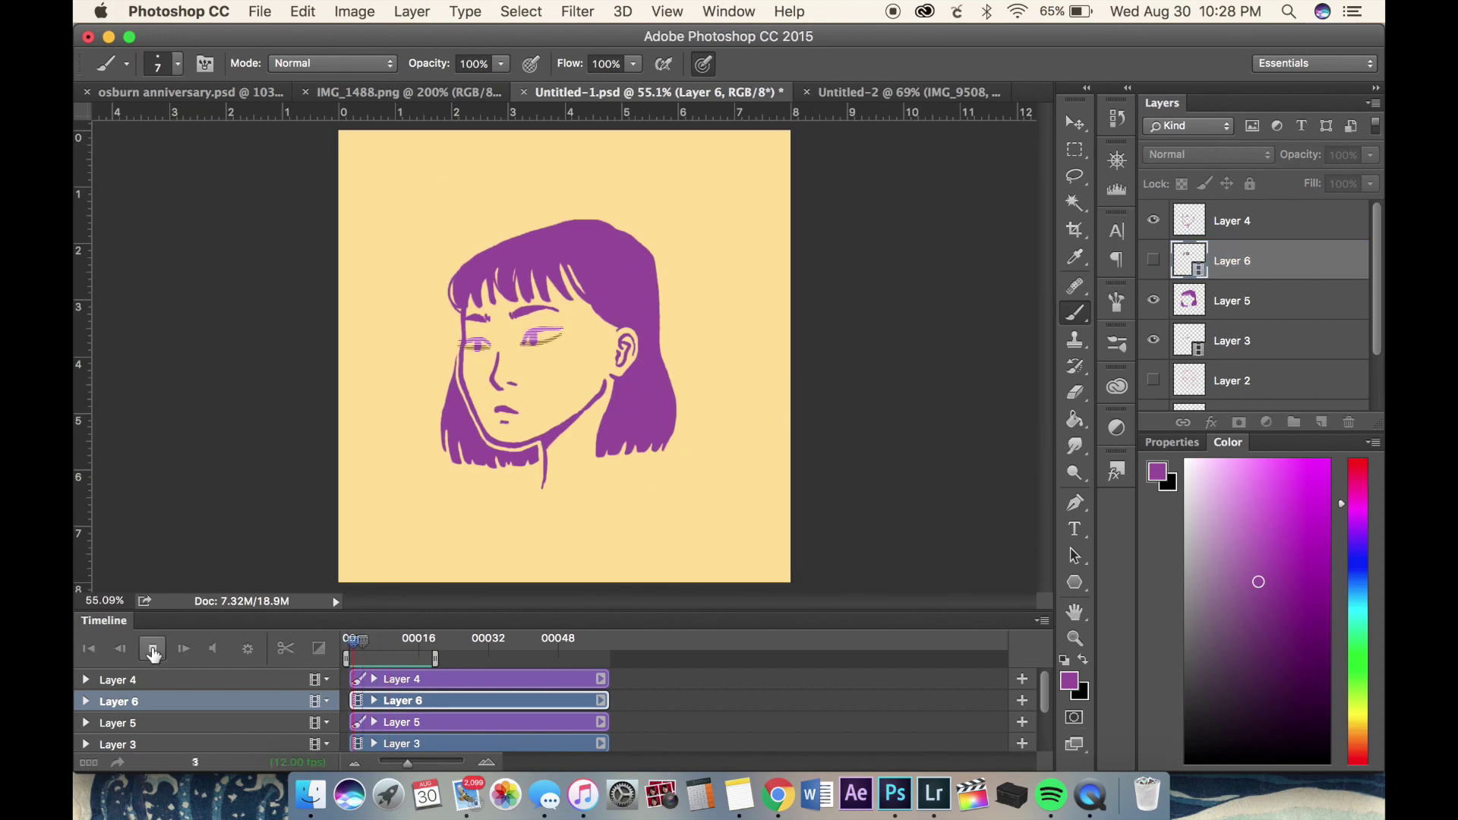
pyautogui.click(151, 649)
pyautogui.moveTo(393, 640); pyautogui.dragTo(434, 640)
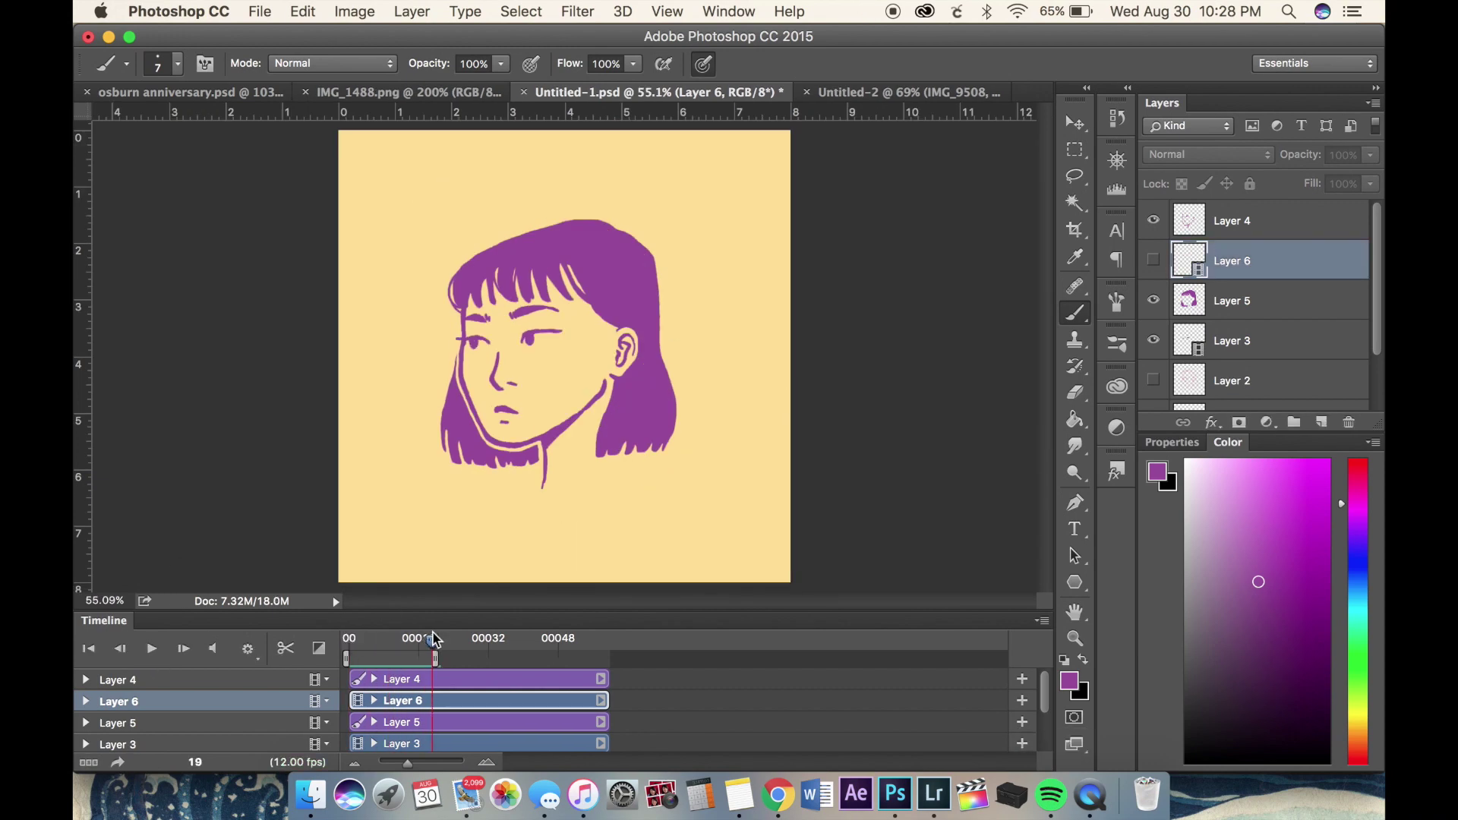
# - Add a blank video layer, Layer 7, replay, and extend the work area to see the closed eyes
pyautogui.click(412, 12)
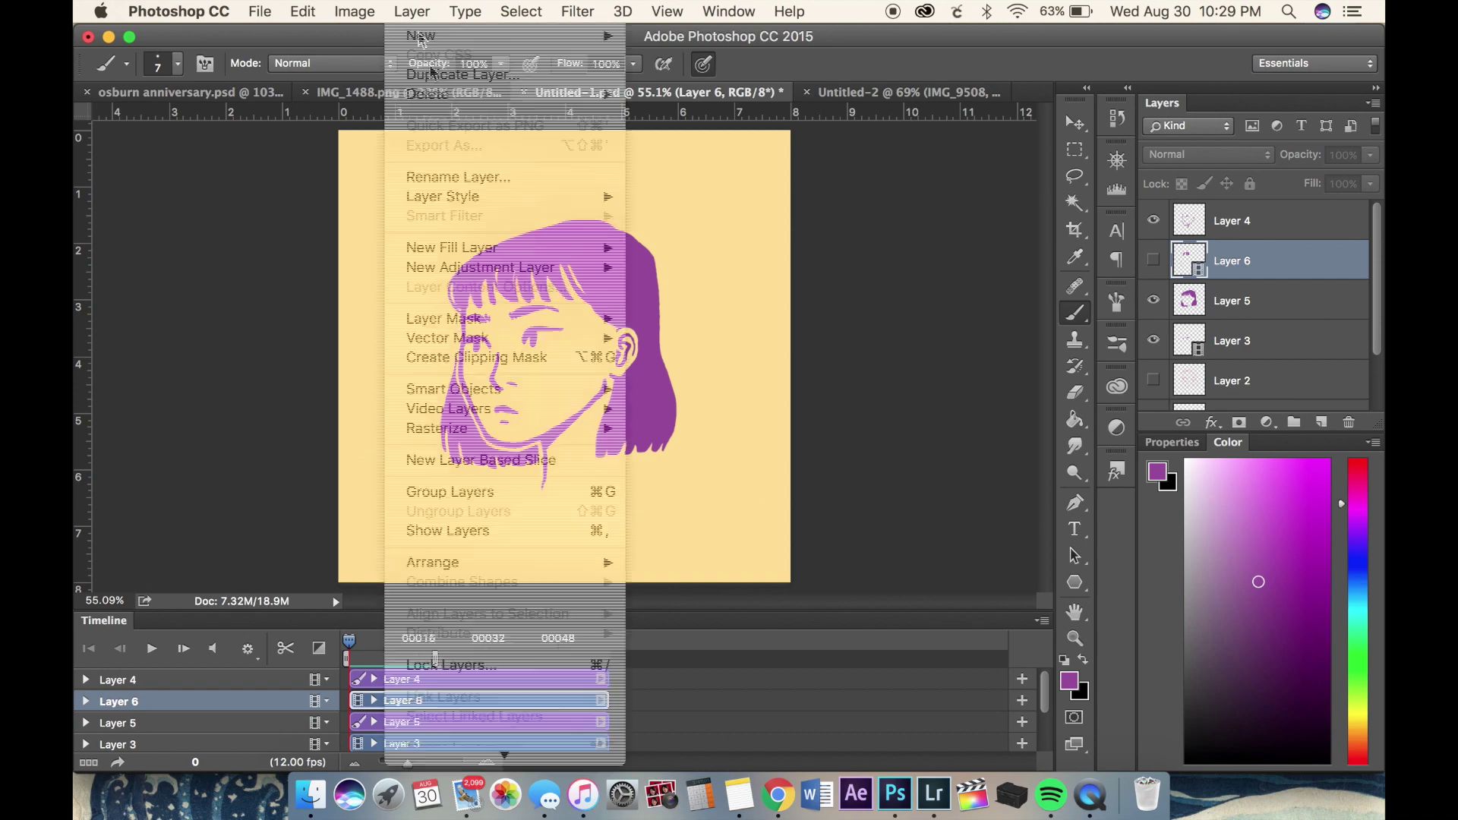
pyautogui.click(733, 435)
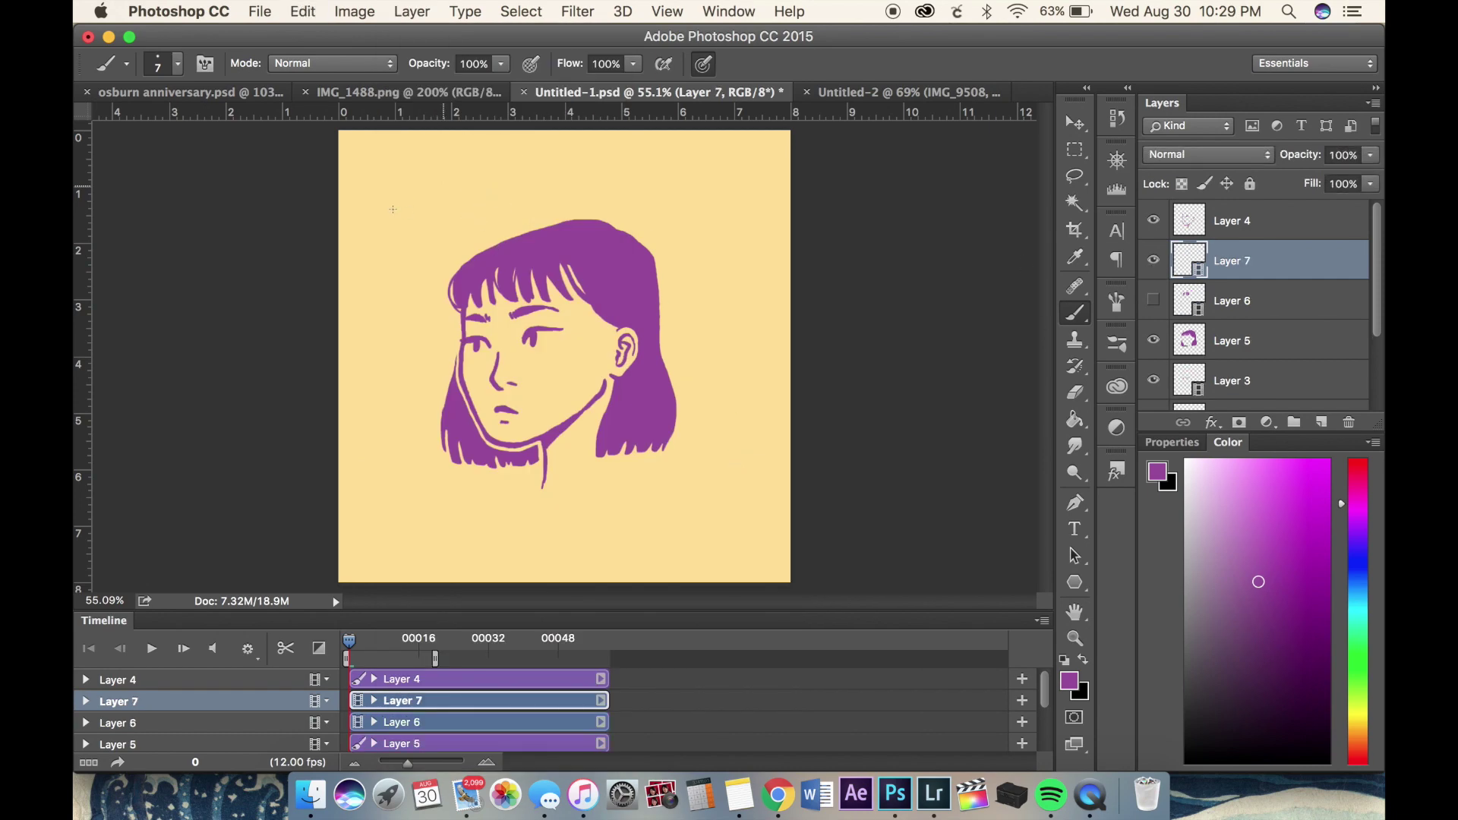
pyautogui.click(151, 649)
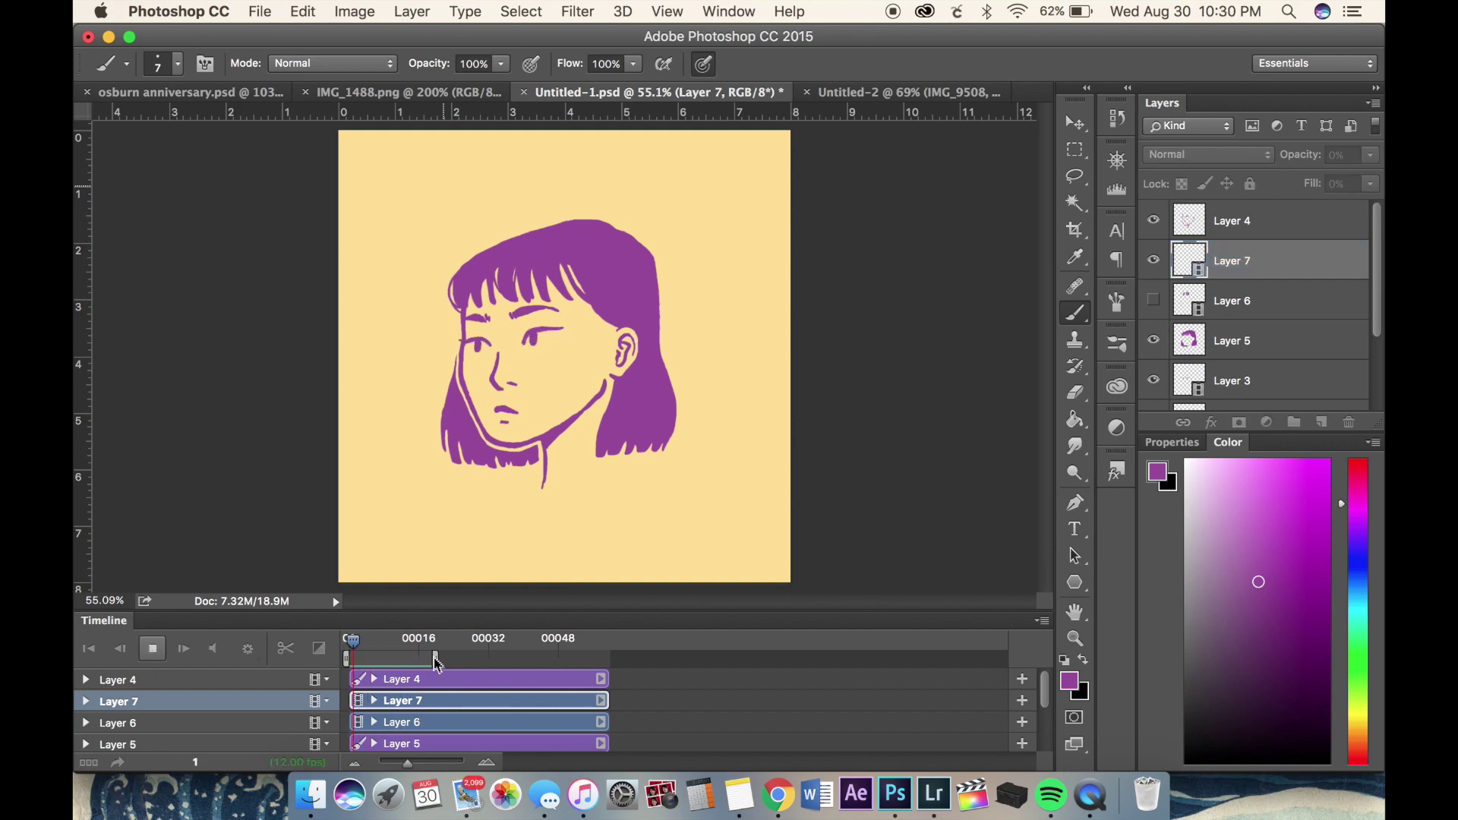
pyautogui.moveTo(437, 663); pyautogui.dragTo(465, 659)
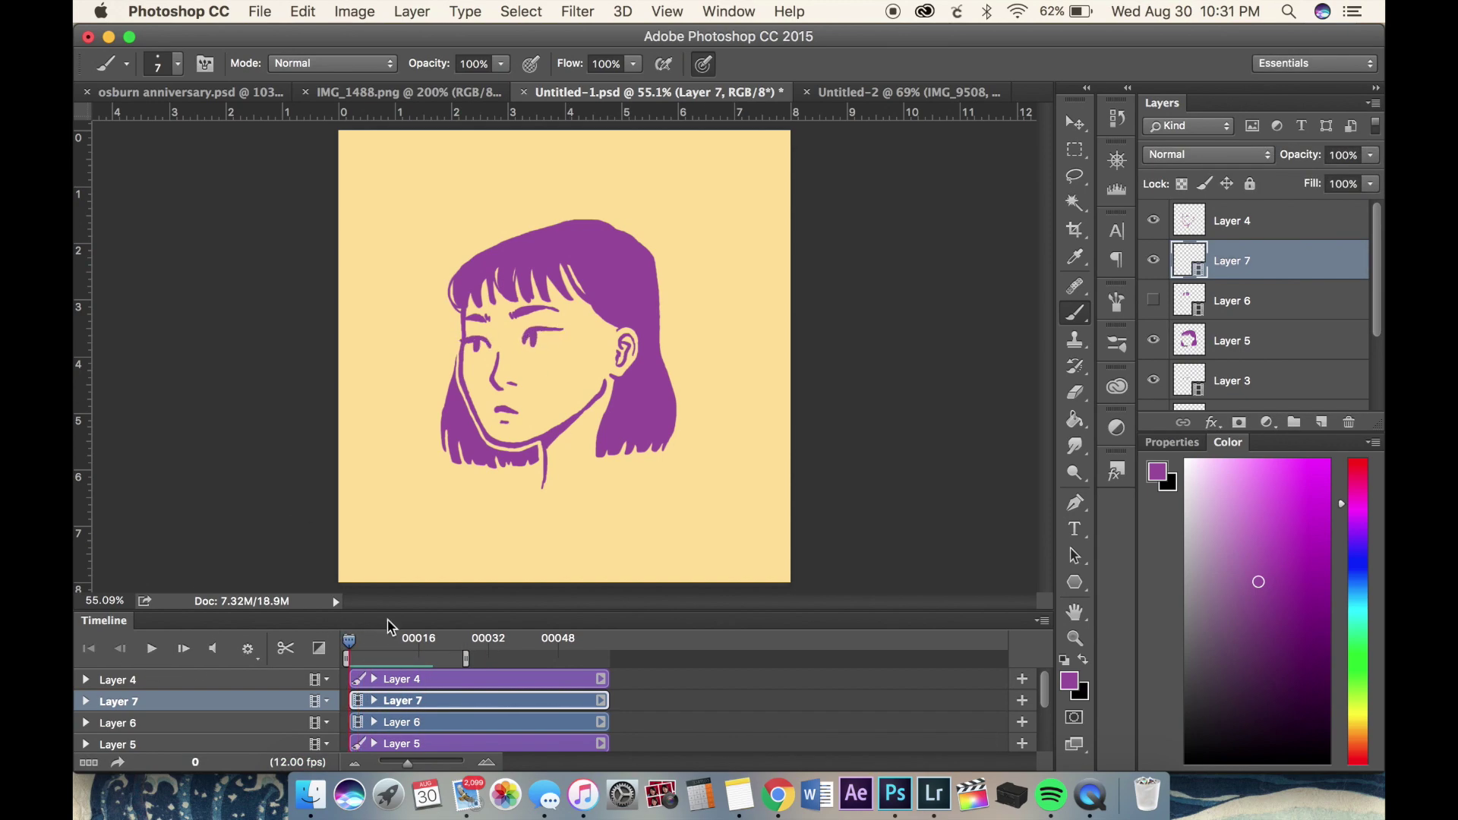
pyautogui.moveTo(411, 641); pyautogui.dragTo(414, 641)
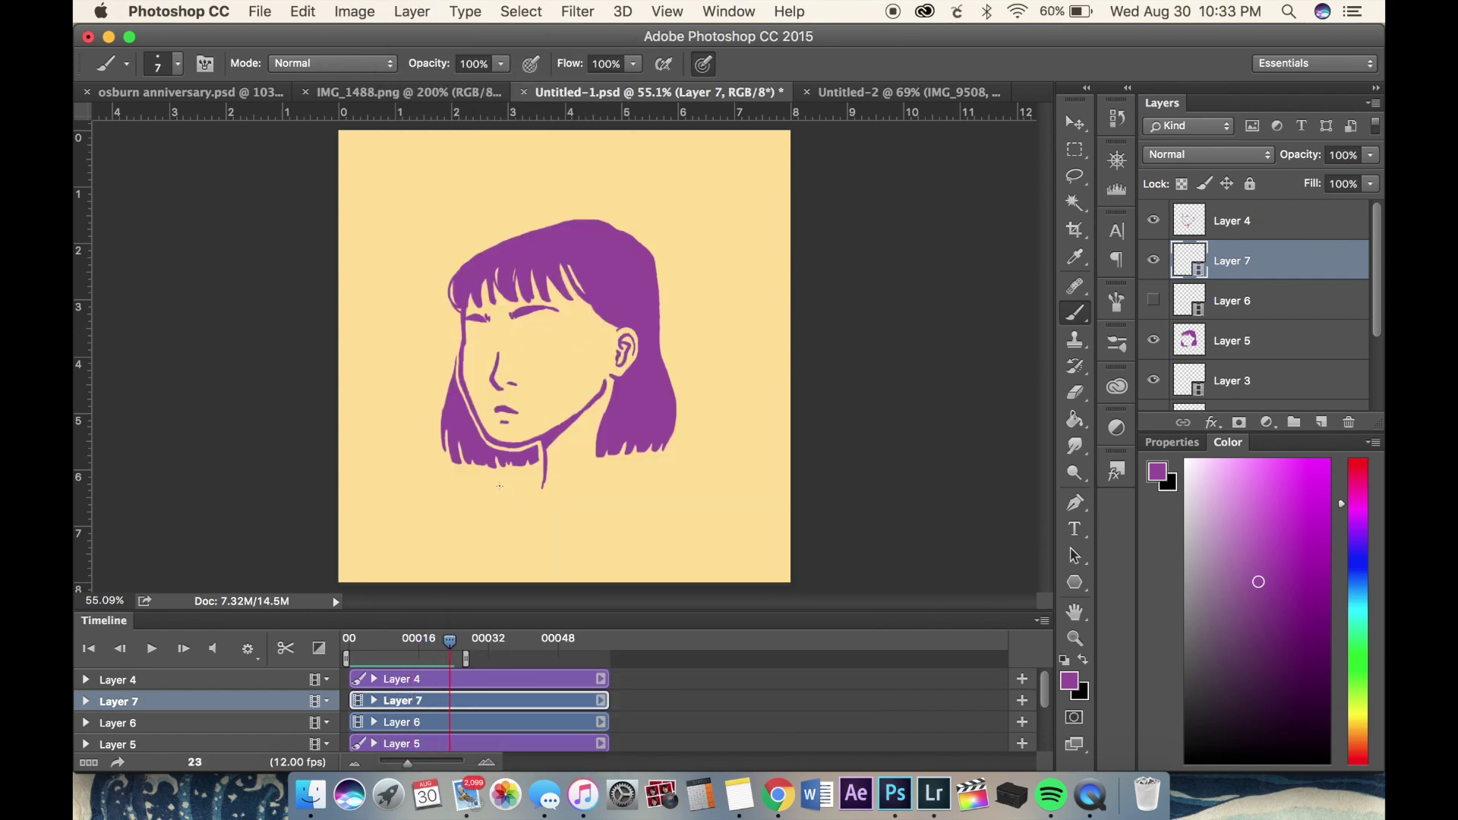
# - Zoom in on the eyes with the Eraser ready and return to frame 13
pyautogui.scroll(5, 583, 326)
pyautogui.press('e')
pyautogui.scroll(3, 577, 334)
pyautogui.click(404, 660)
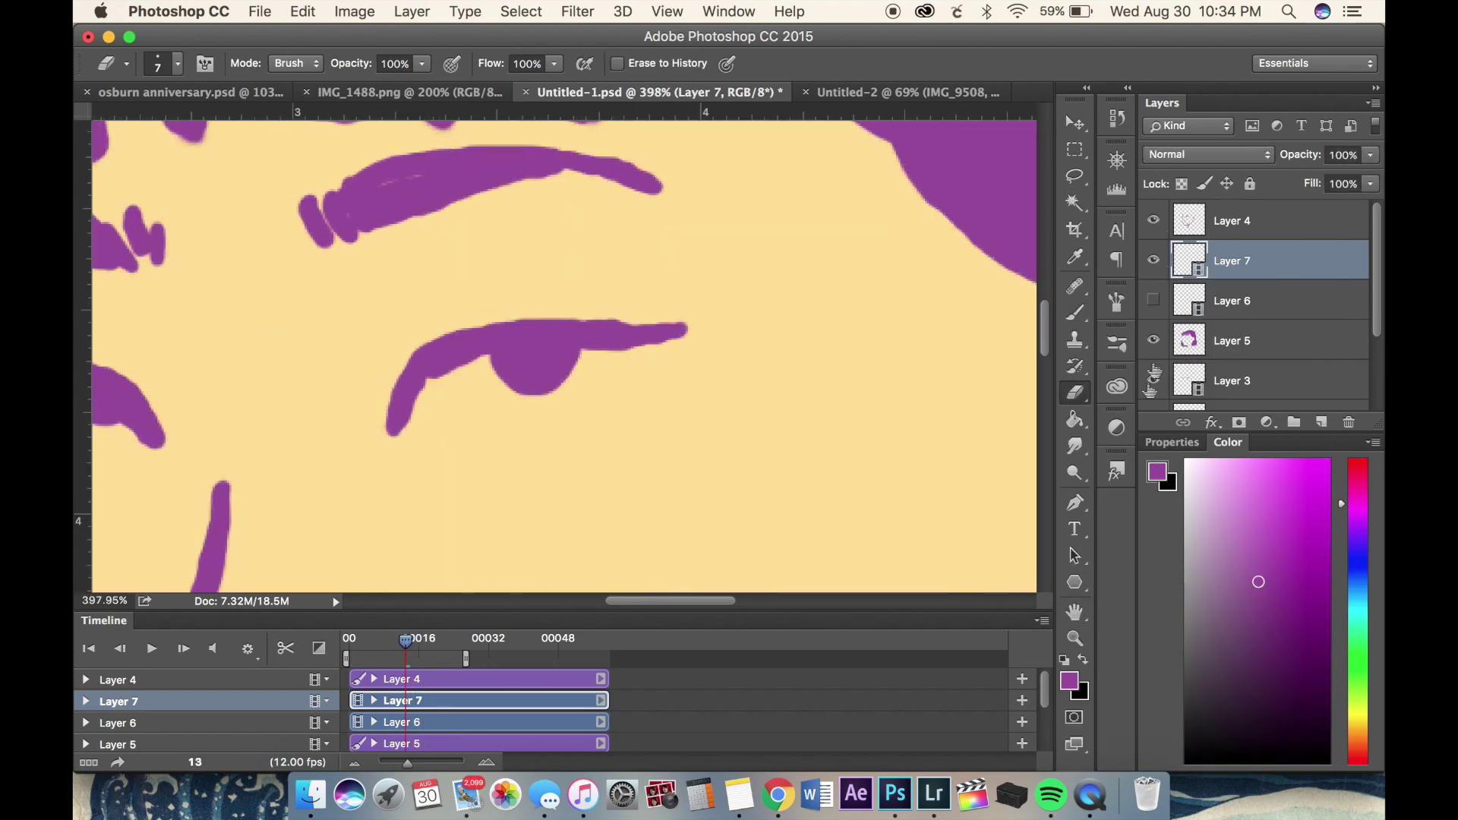
# - Make Layer 3 active, fit the portrait, then zoom back in on the eyes
pyautogui.click(1215, 381)
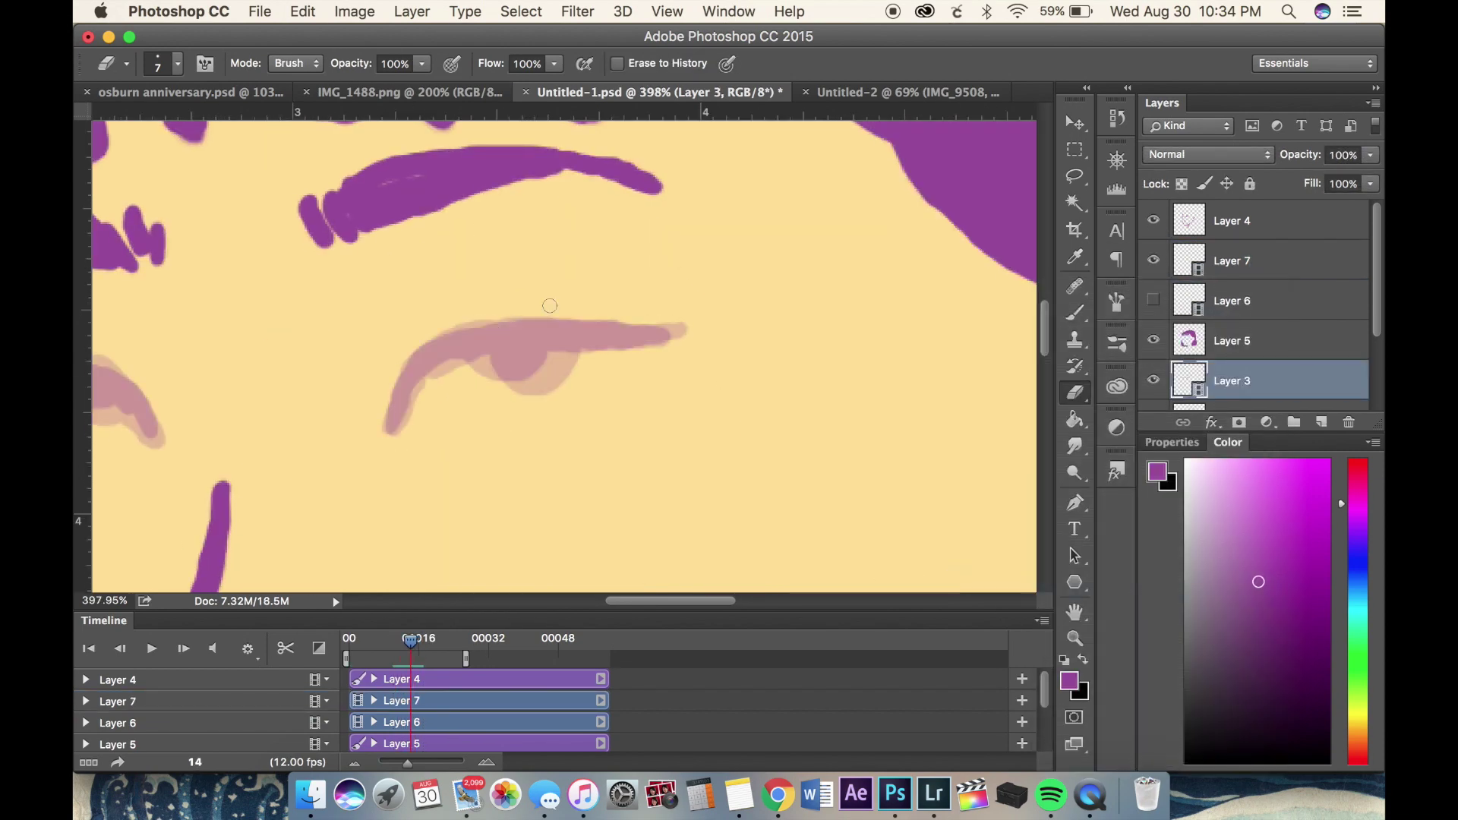
pyautogui.scroll(-3, 1253, 319)
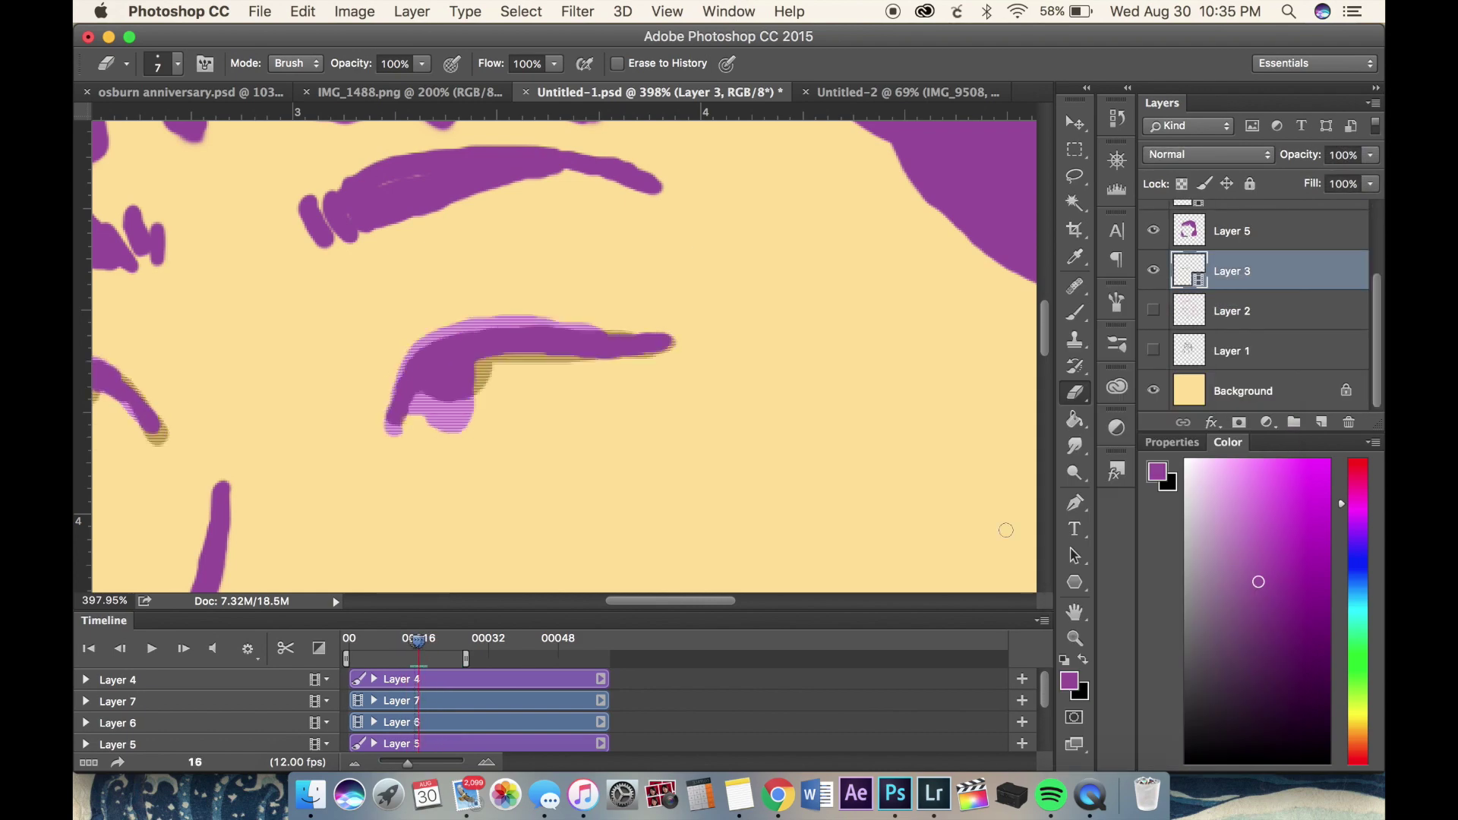
pyautogui.click(412, 11)
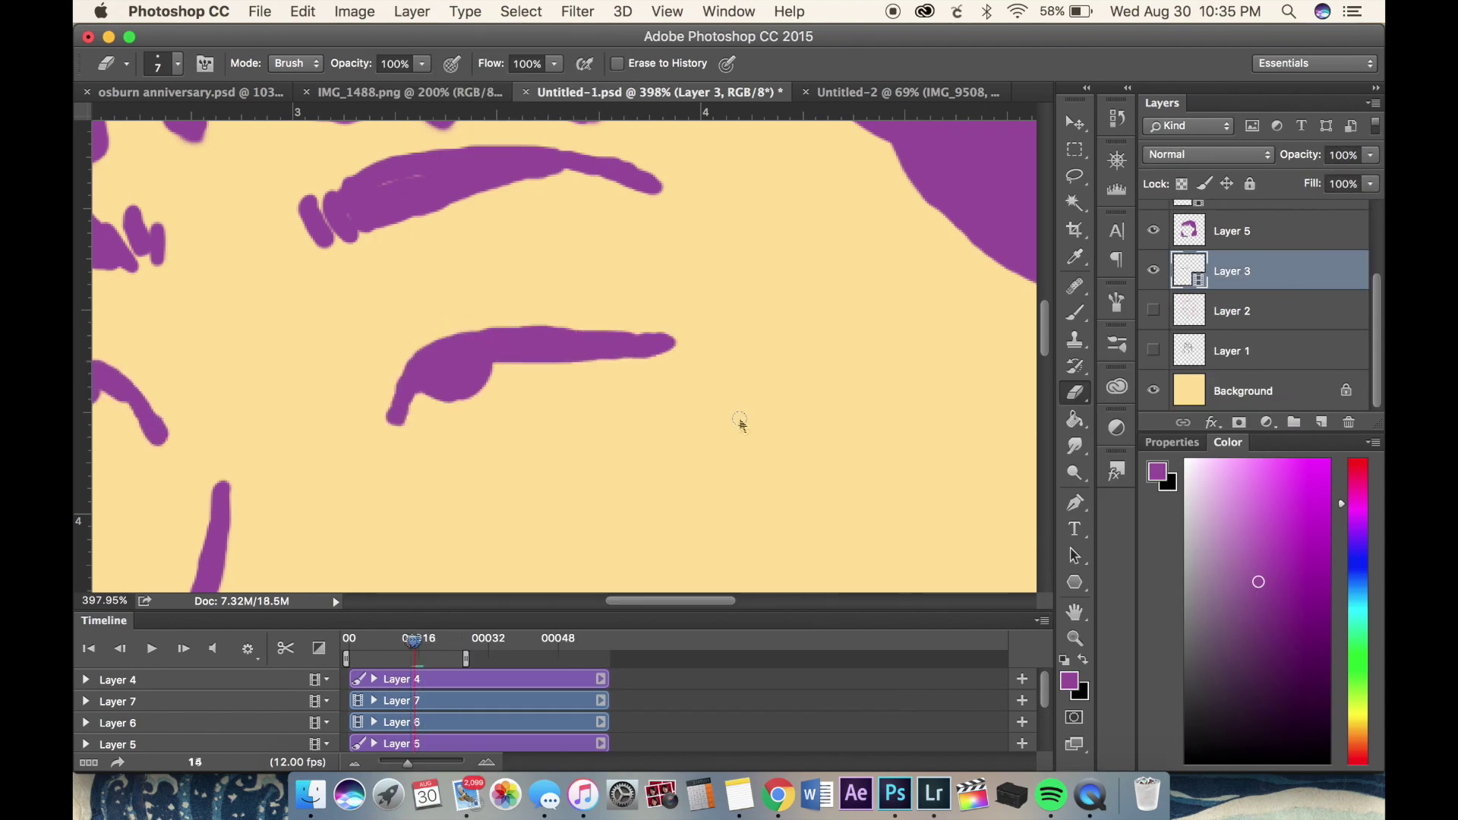
pyautogui.press('super+0')
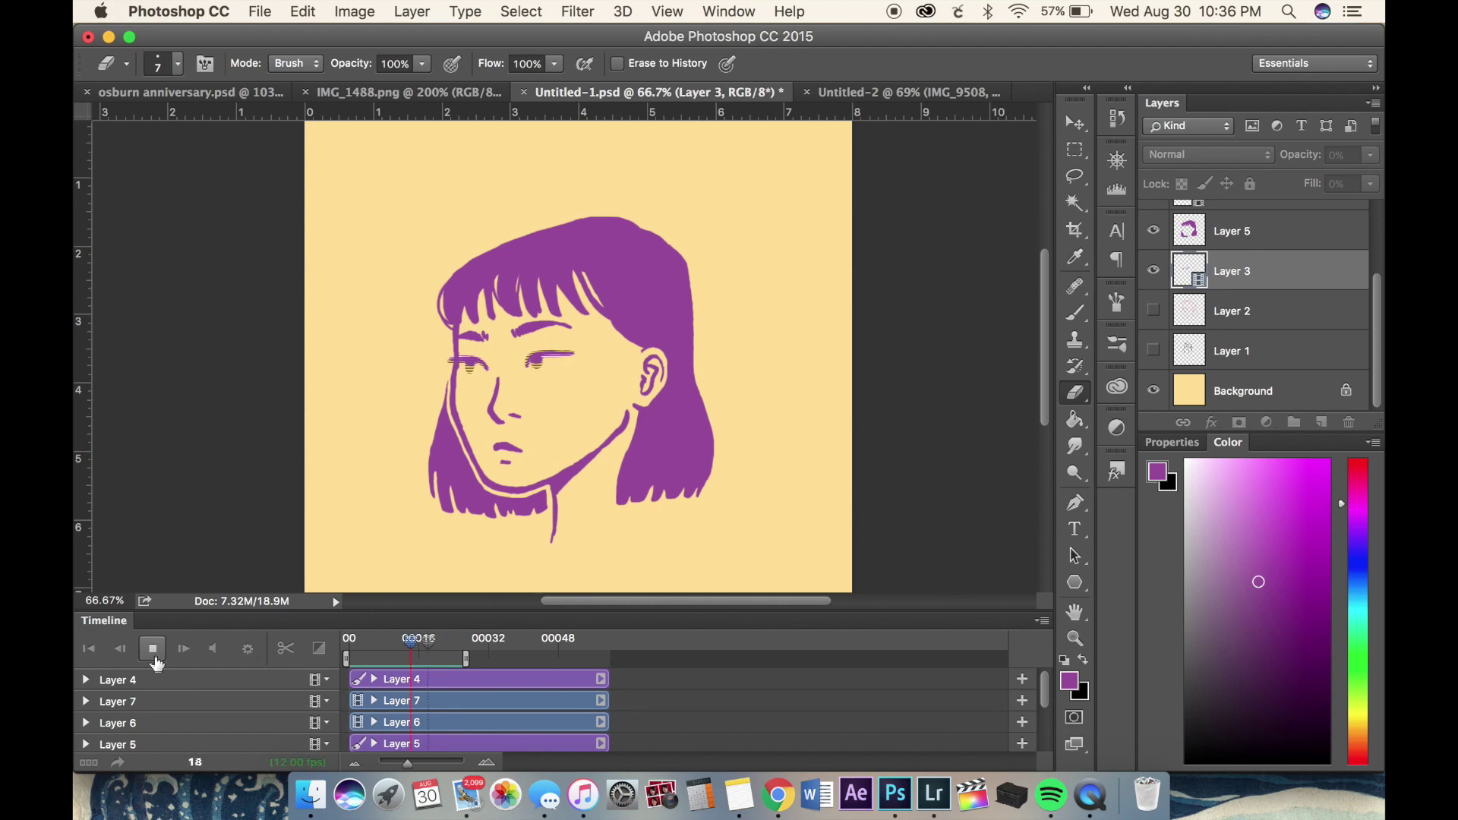
pyautogui.press('super+equal')
pyautogui.press('super+equal')
pyautogui.press('super+equal')
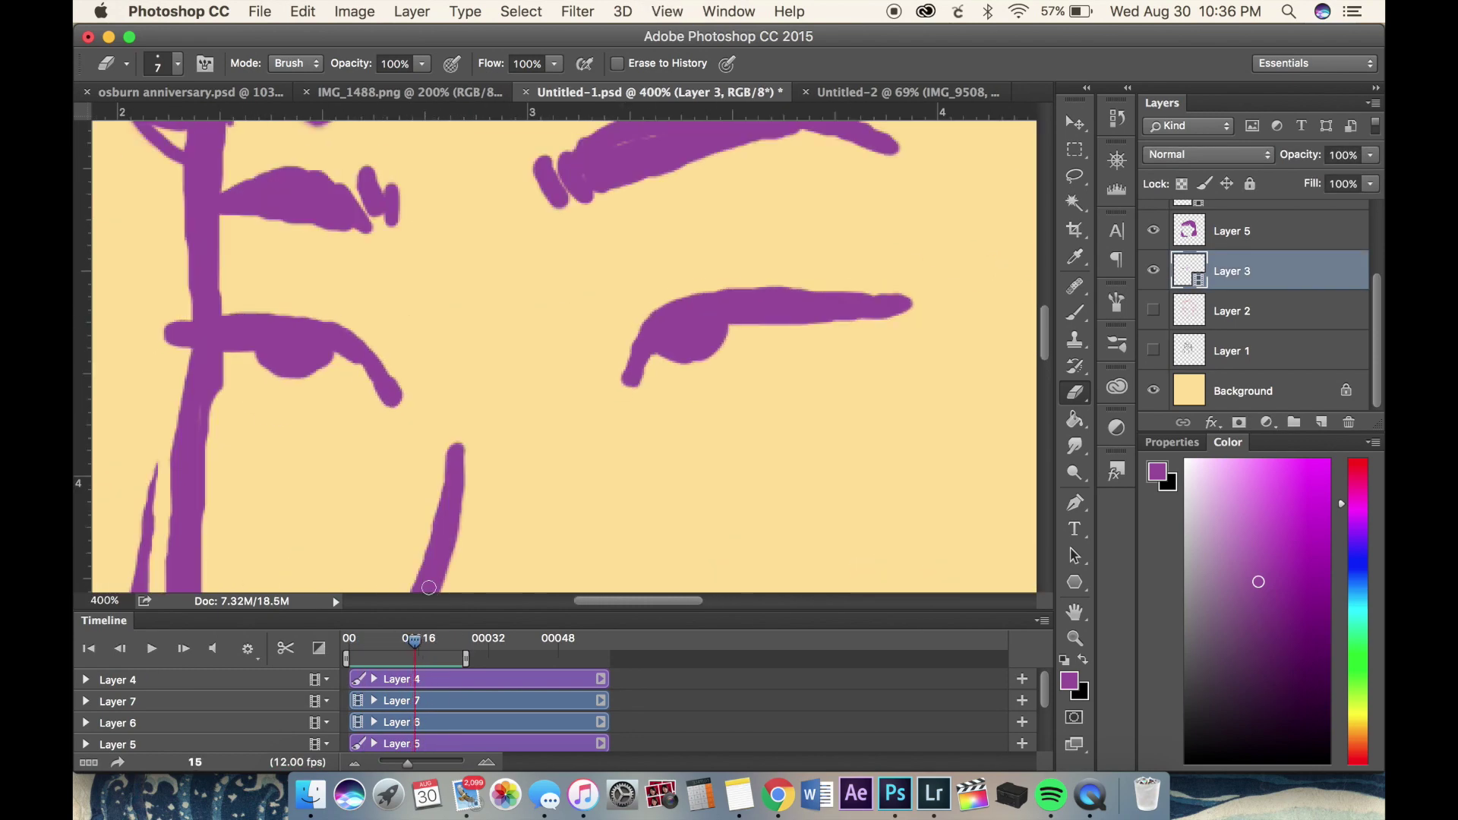
# - Erase the right-eye hook and left-eye blob, add a dab, and reshape the left eye's underside
pyautogui.moveTo(700, 334)
pyautogui.mouseDown()
pyautogui.moveTo(660, 357)
pyautogui.moveTo(764, 330)
pyautogui.mouseUp()
pyautogui.press('b')
pyautogui.press('e')
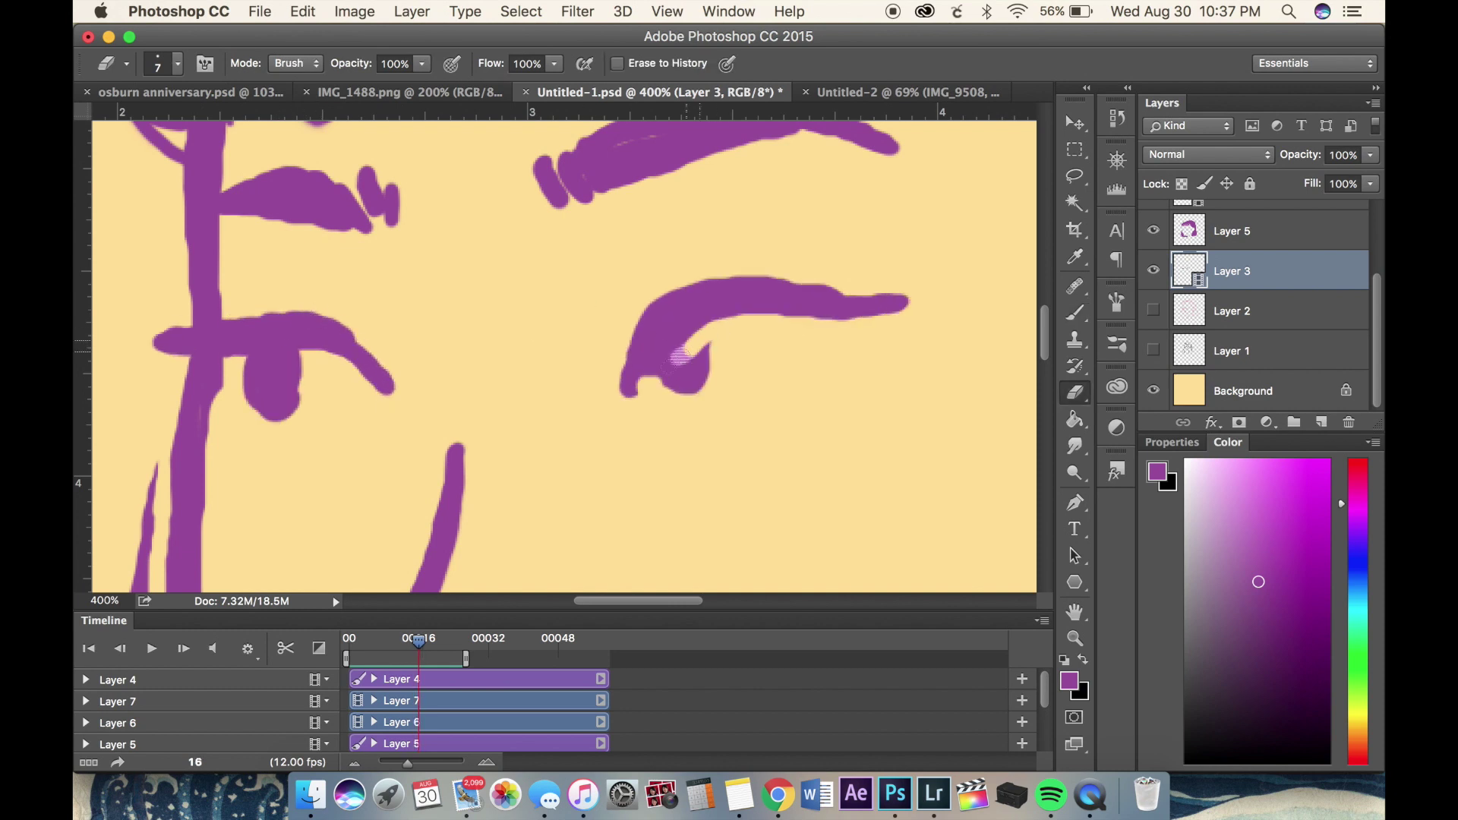
pyautogui.moveTo(260, 375); pyautogui.dragTo(278, 403)
pyautogui.press('b')
pyautogui.moveTo(699, 333); pyautogui.dragTo(715, 323)
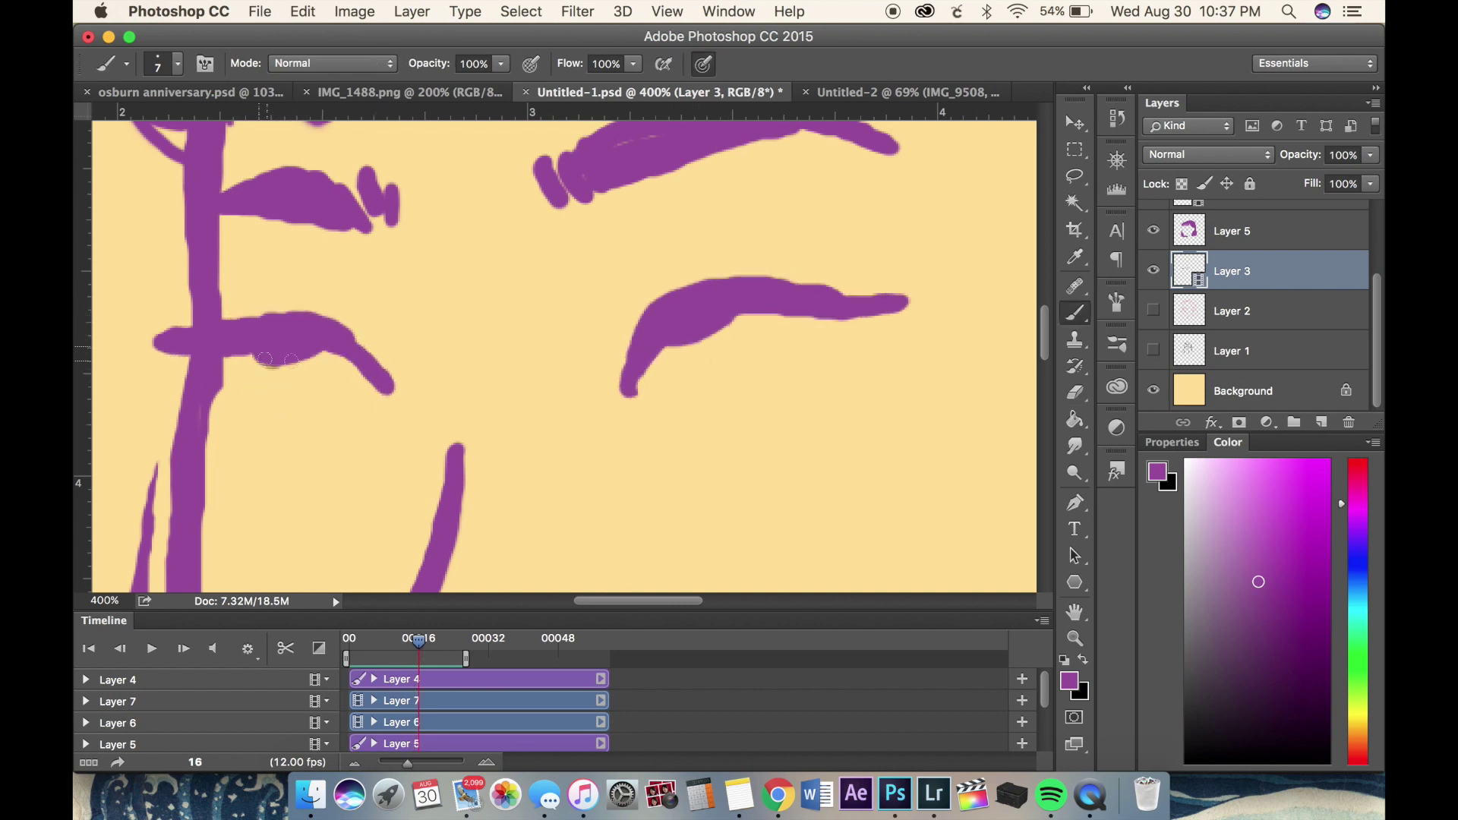
pyautogui.press('e')
pyautogui.moveTo(258, 365)
pyautogui.mouseDown()
pyautogui.moveTo(303, 379)
pyautogui.moveTo(301, 356)
pyautogui.mouseUp()
pyautogui.press('b')
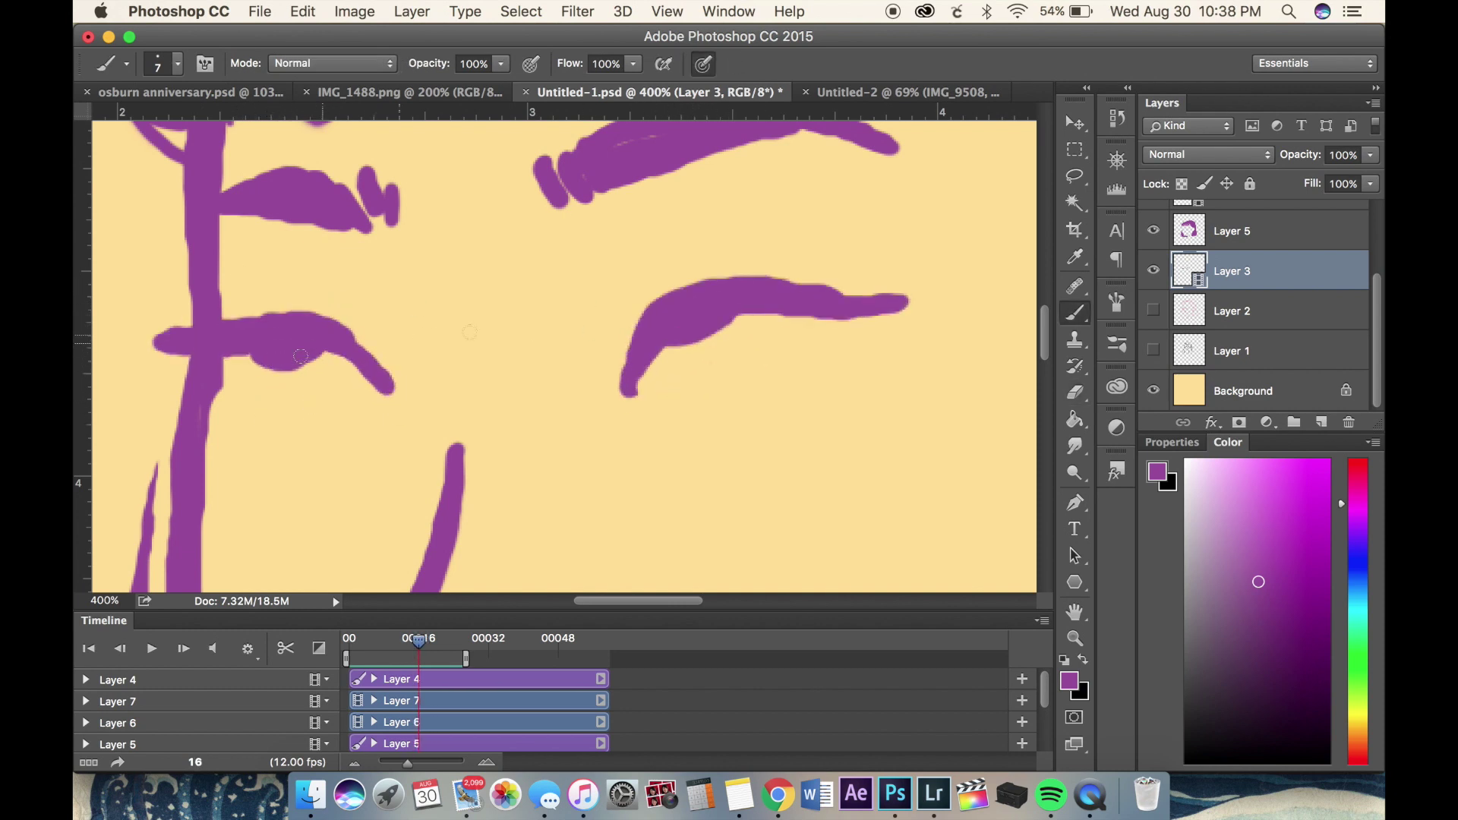
# - On the next frame, erase the striped dab below the brow and paint a short downward stroke
pyautogui.press('space')
pyautogui.press('e')
pyautogui.moveTo(658, 384); pyautogui.dragTo(718, 370)
pyautogui.press('b')
pyautogui.moveTo(656, 334); pyautogui.dragTo(668, 373)
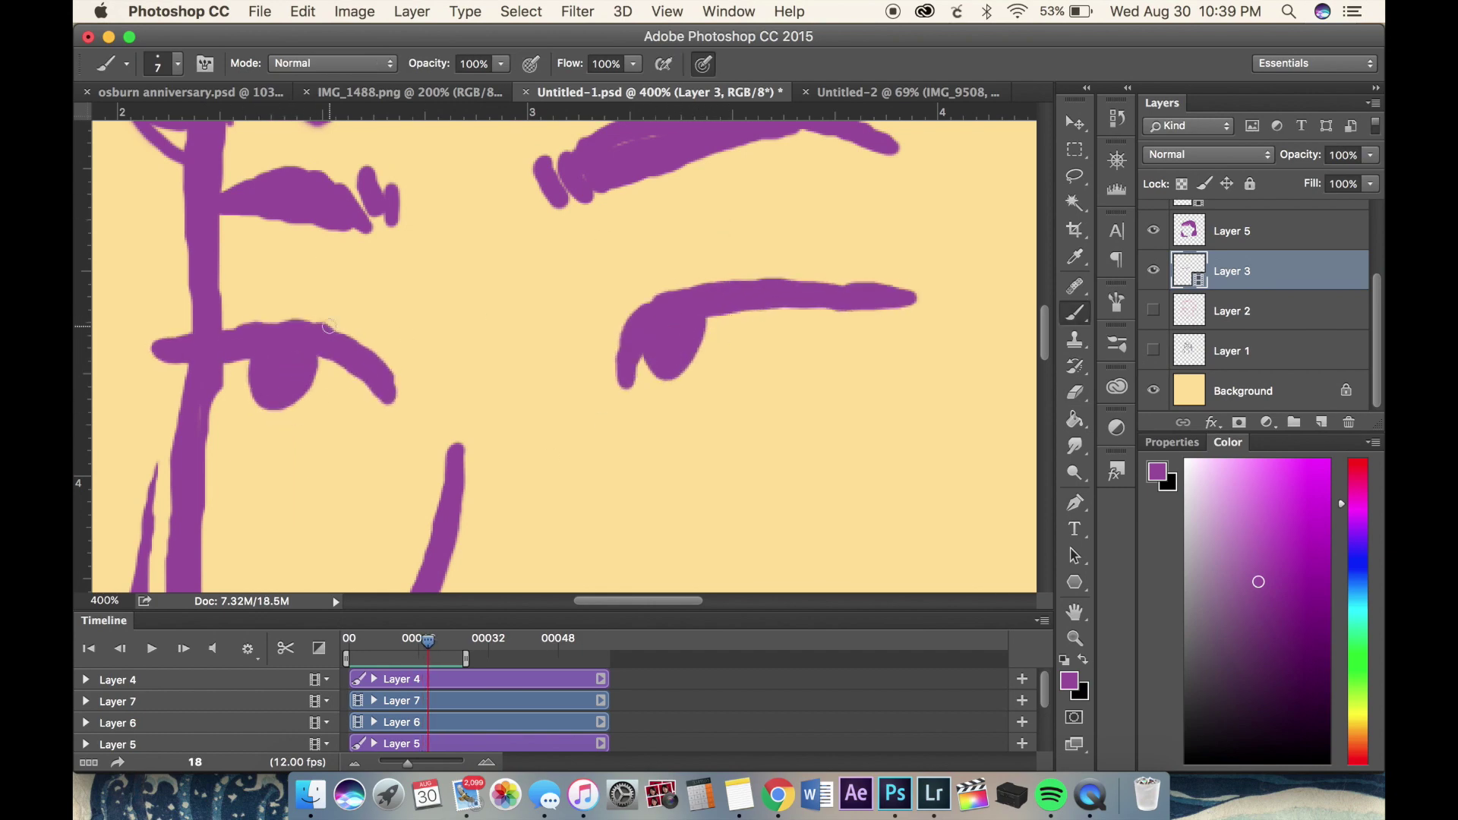
# - On frame 20, draw both brows and eye outlines over the onion-skin ghosts
pyautogui.press('Right')
pyautogui.press('Right')
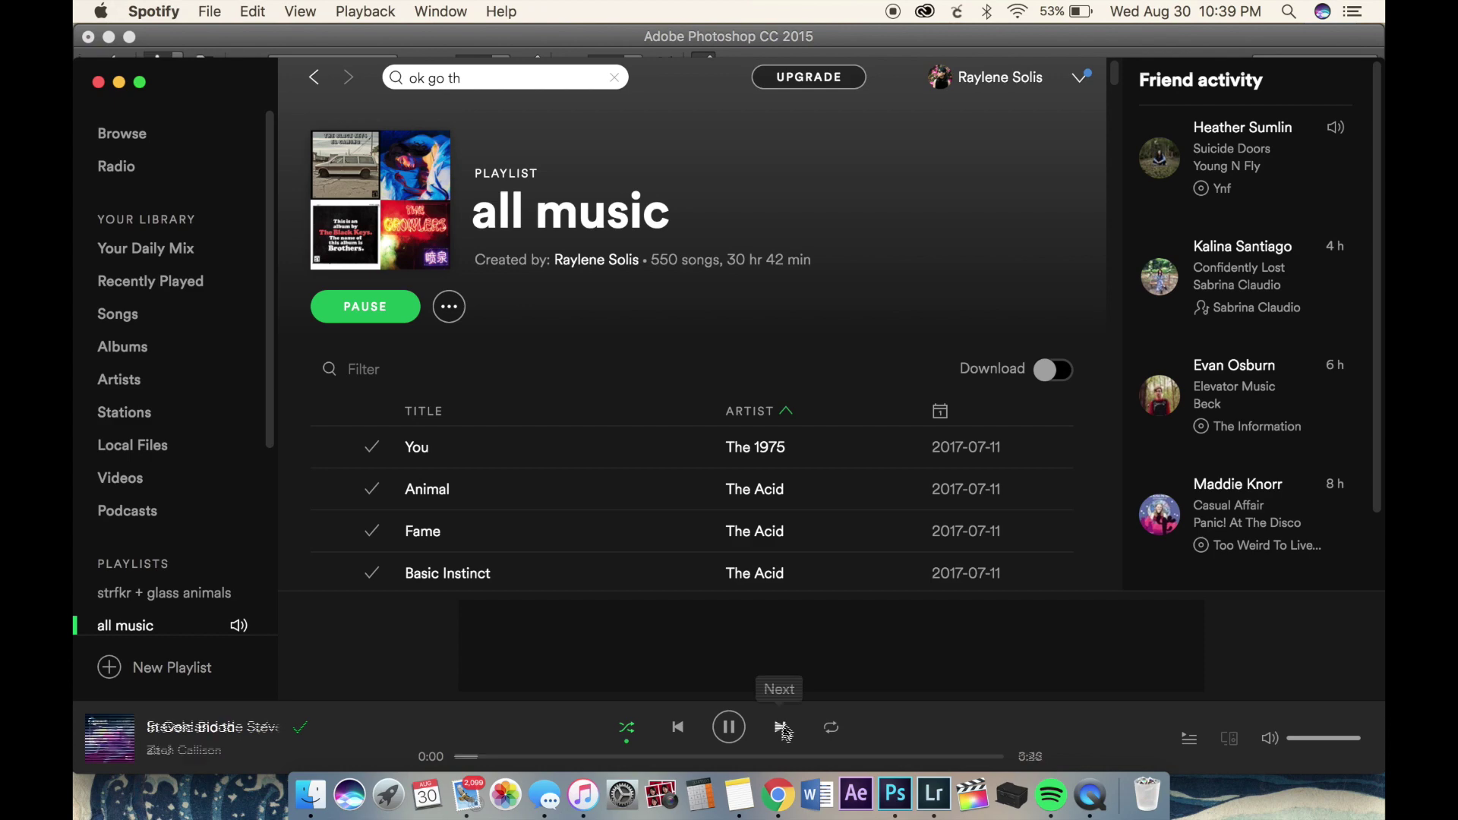
pyautogui.moveTo(630, 372); pyautogui.dragTo(919, 290)
pyautogui.moveTo(668, 326); pyautogui.dragTo(688, 387)
pyautogui.moveTo(156, 350); pyautogui.dragTo(387, 378)
pyautogui.moveTo(251, 360); pyautogui.dragTo(307, 366)
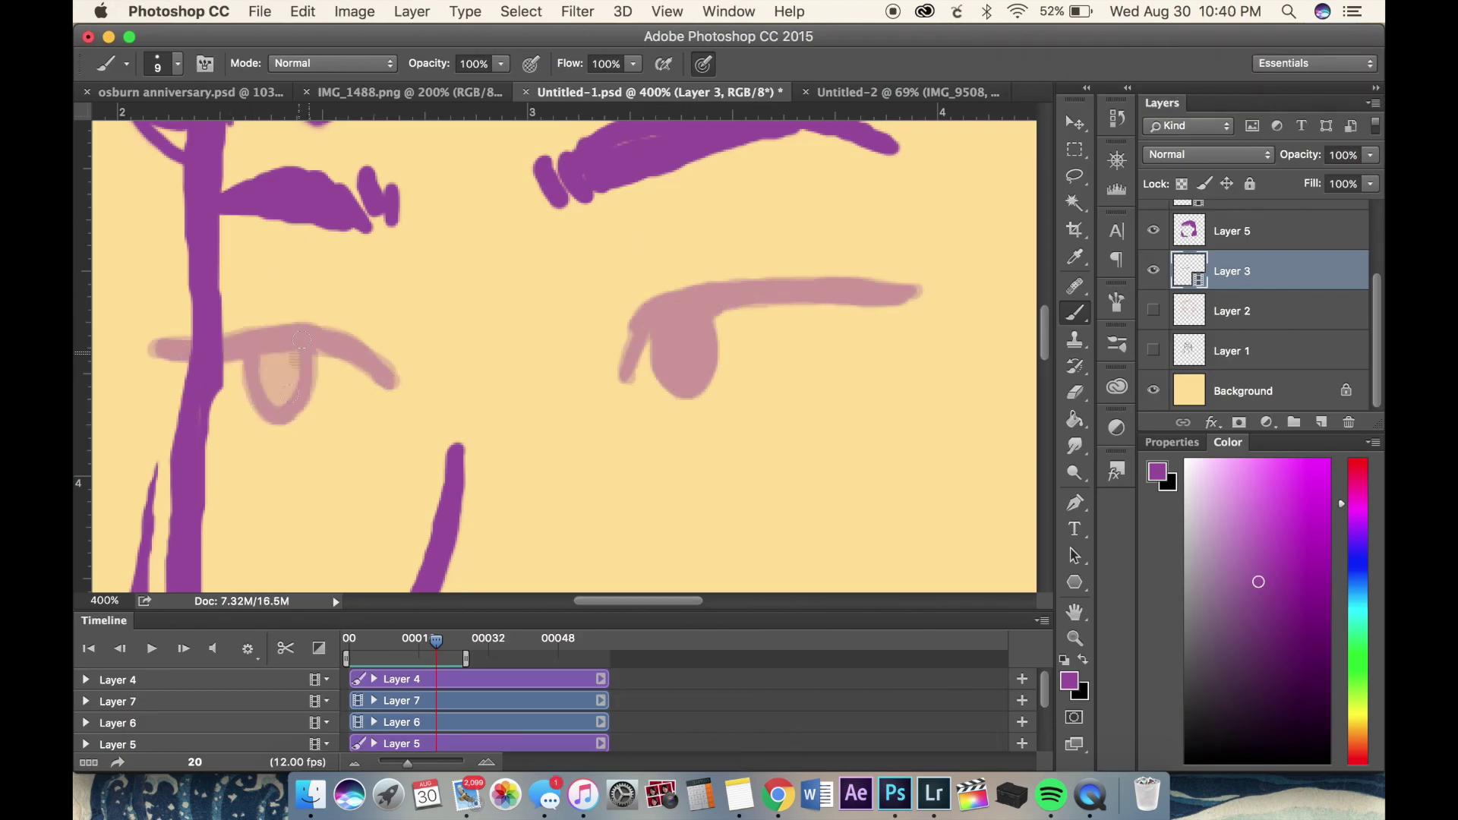
# - On frame 21, draw both brows, both eye outlines and the left eye's outer corner
pyautogui.press('Right')
pyautogui.moveTo(645, 303); pyautogui.dragTo(916, 291)
pyautogui.moveTo(687, 312); pyautogui.dragTo(616, 383)
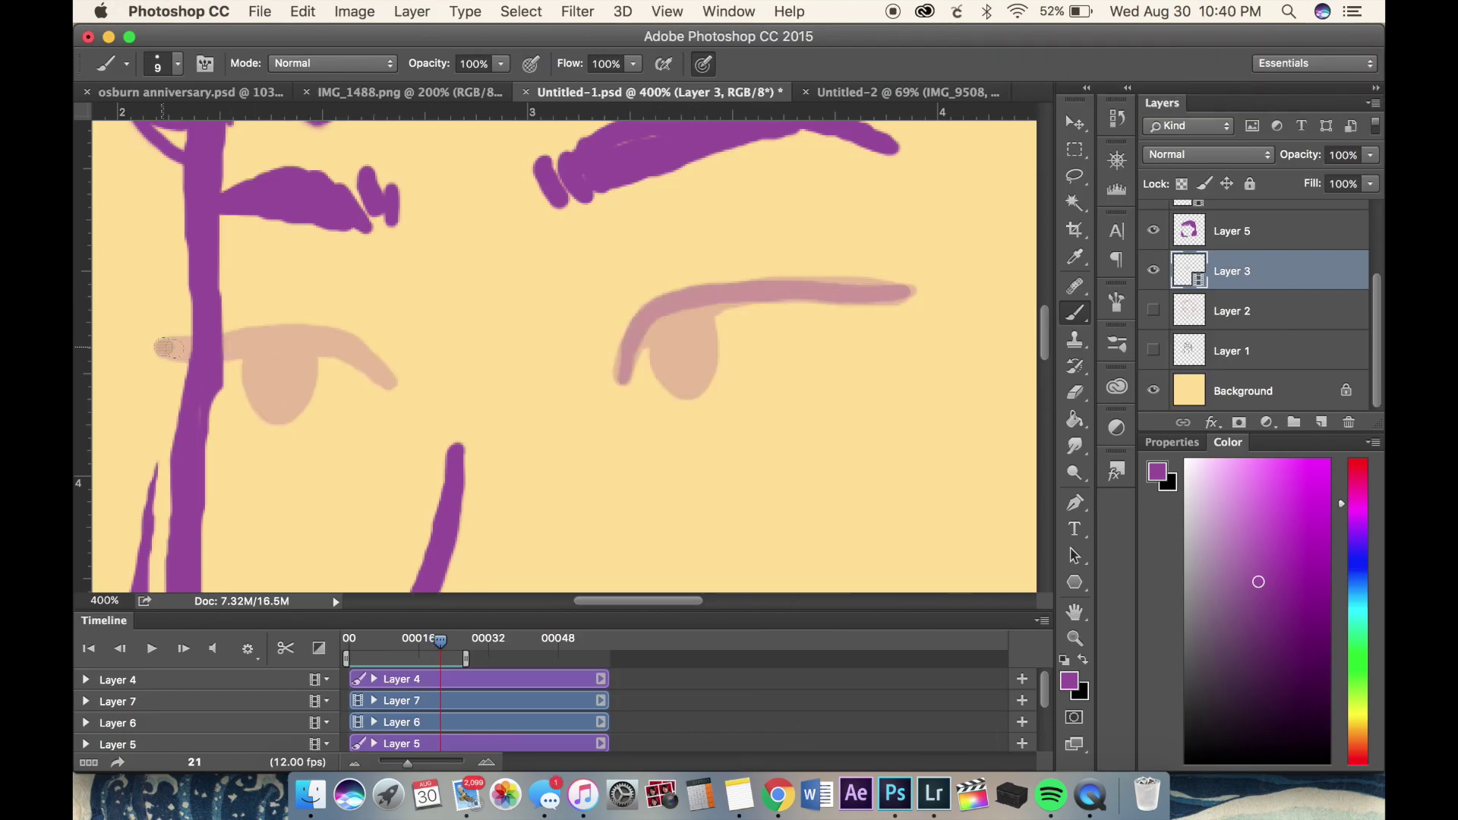
pyautogui.moveTo(156, 351); pyautogui.dragTo(392, 384)
pyautogui.moveTo(250, 357); pyautogui.dragTo(307, 365)
pyautogui.moveTo(661, 323); pyautogui.dragTo(709, 338)
pyautogui.click(1042, 621)
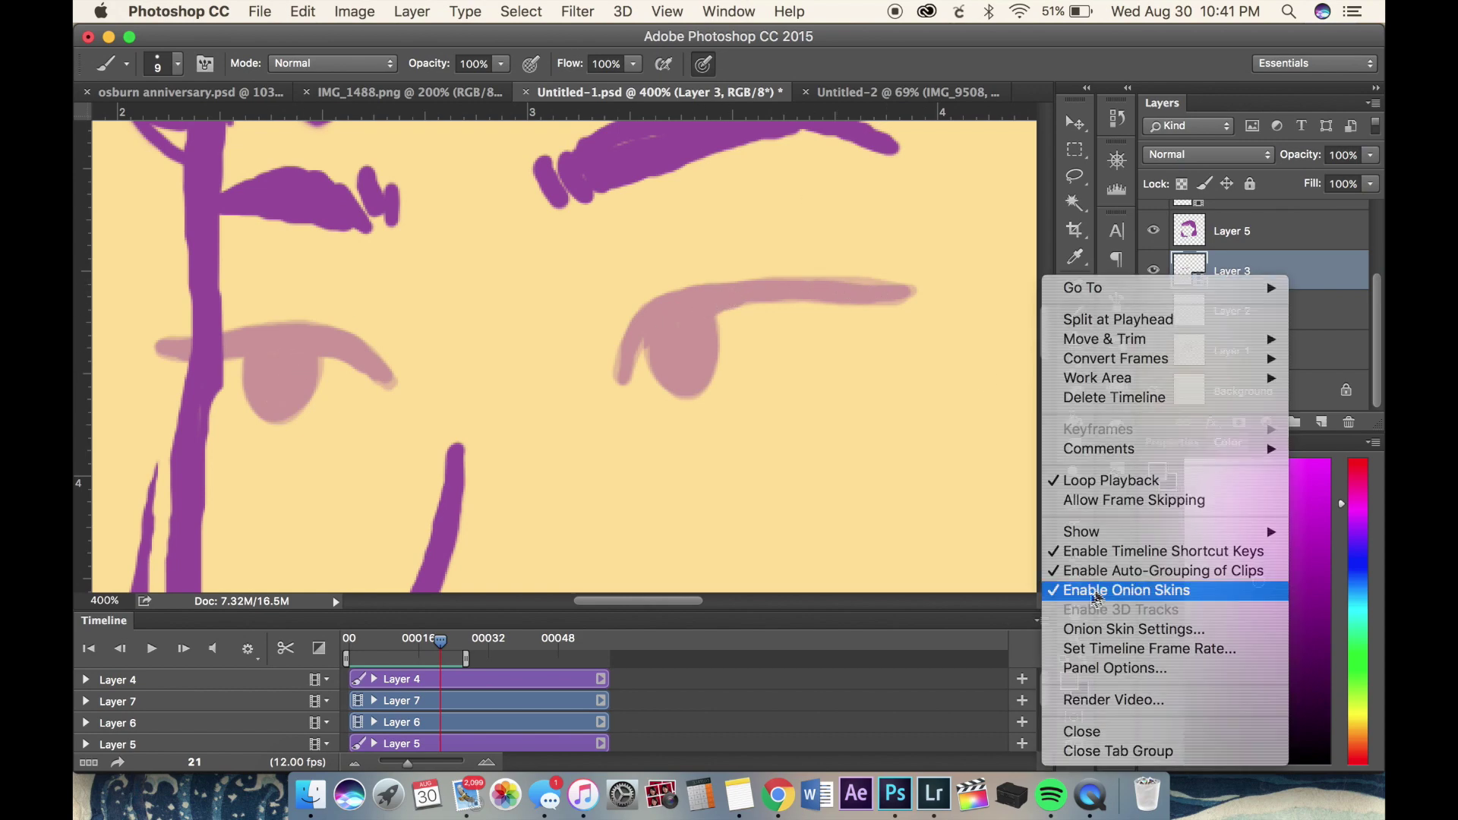
# - Replay the animation, extend the work area and move to frame 22
pyautogui.press('space')
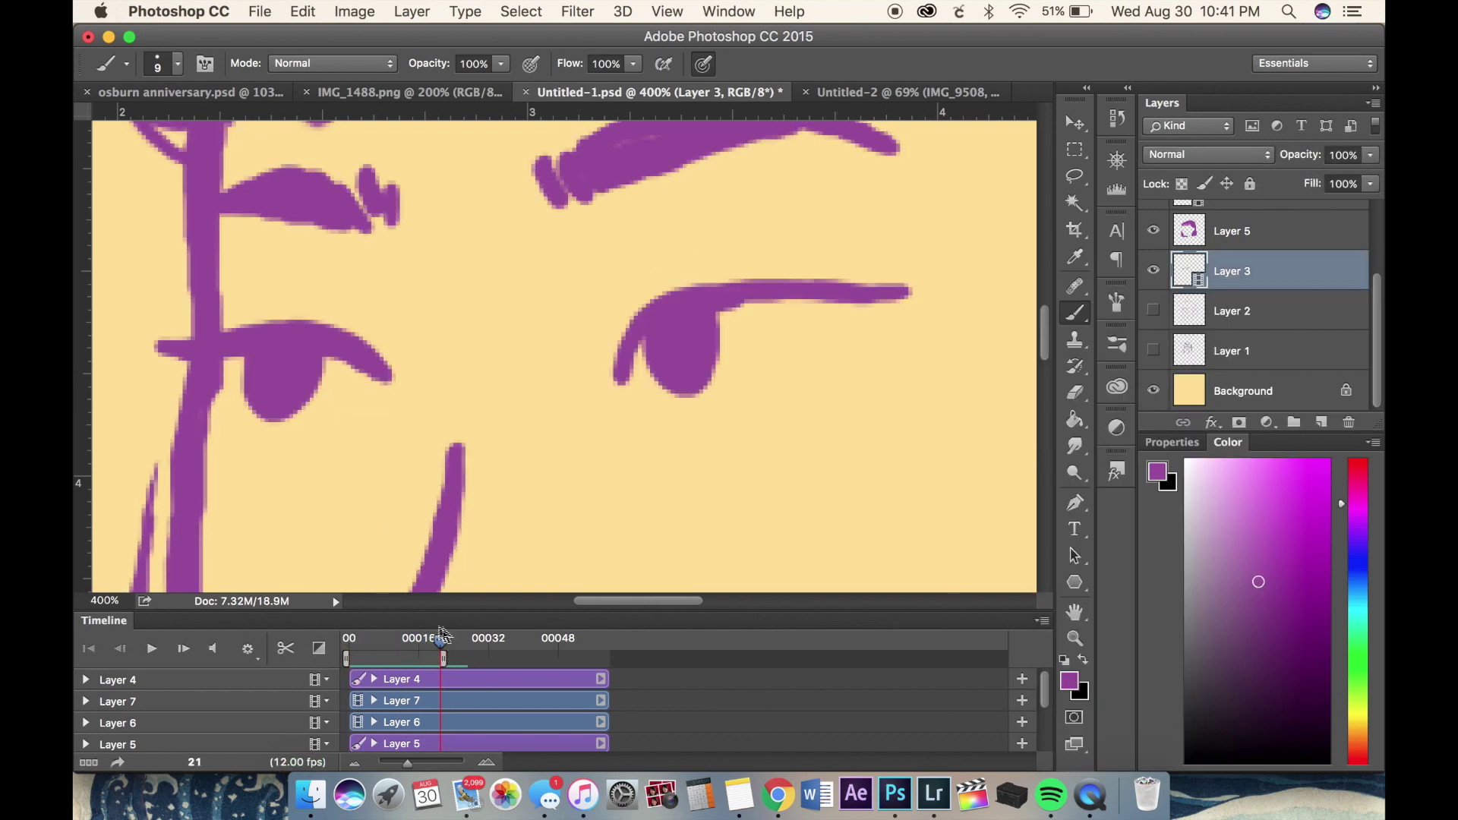
pyautogui.moveTo(443, 659); pyautogui.dragTo(461, 658)
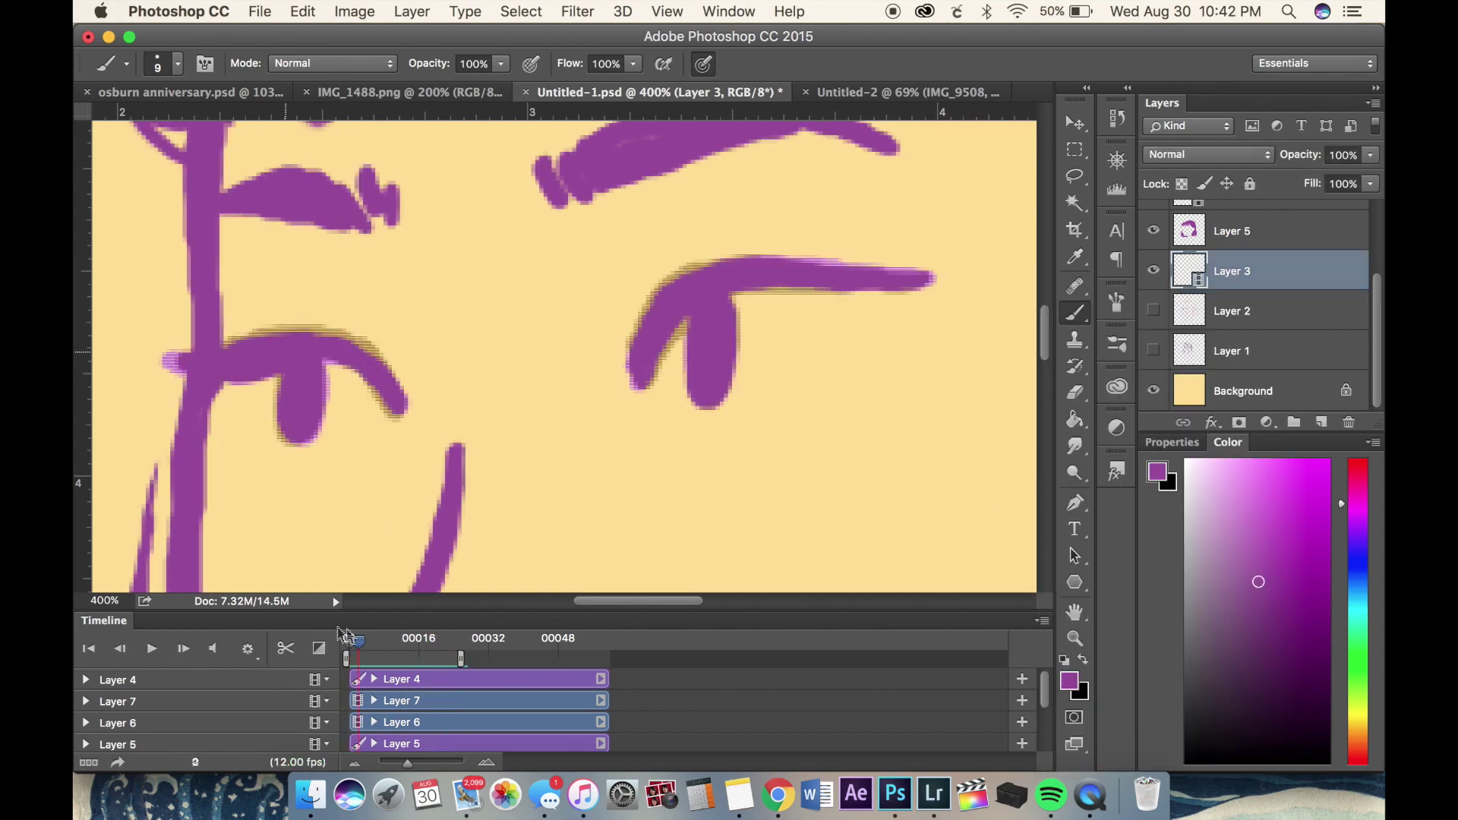
pyautogui.click(444, 638)
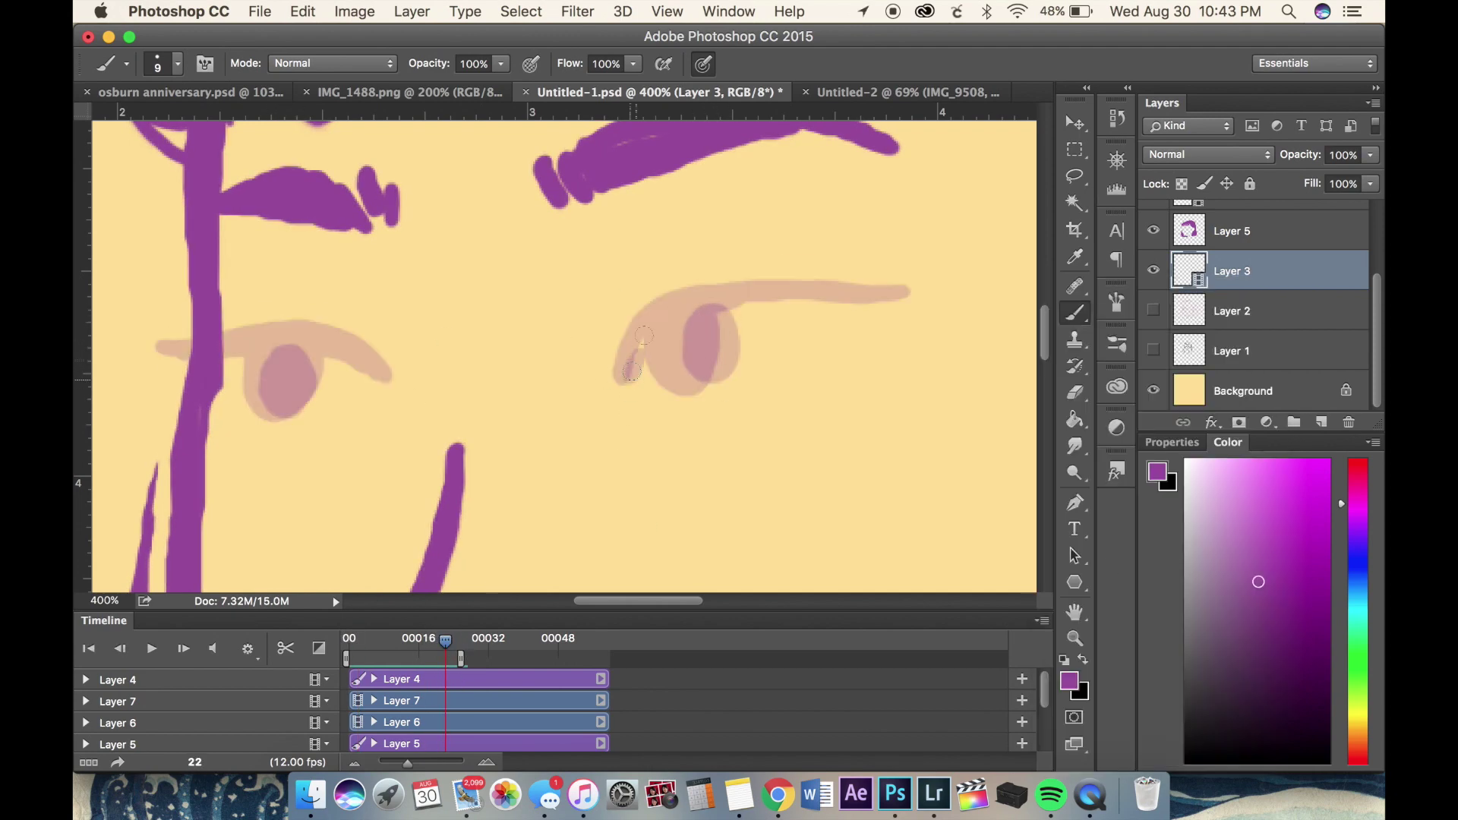
# - Trace the right and left eyelids on frame 22, then play the animation at full view
pyautogui.moveTo(631, 377); pyautogui.dragTo(893, 296)
pyautogui.moveTo(176, 350); pyautogui.dragTo(385, 378)
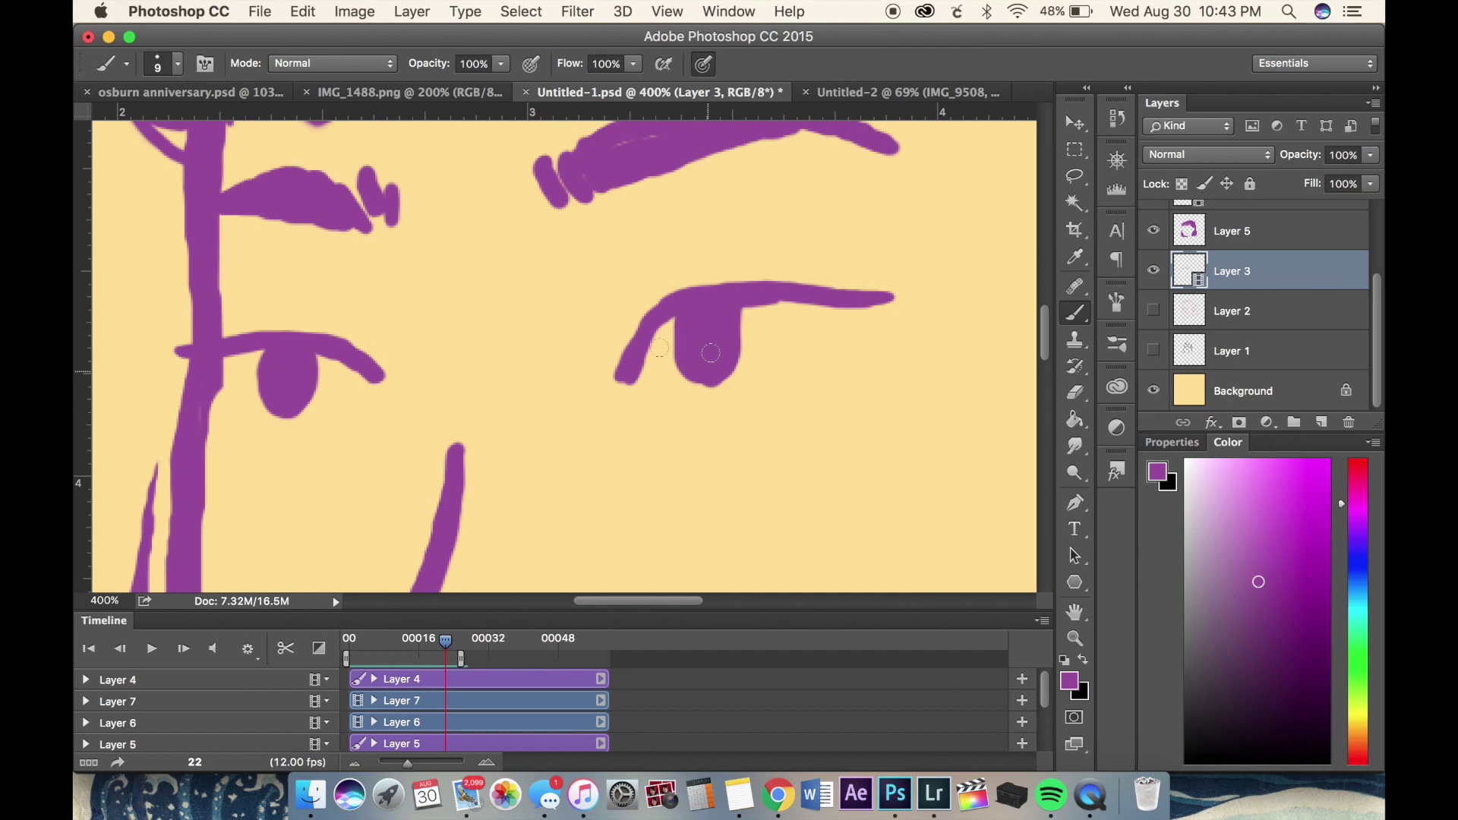
pyautogui.press('e')
pyautogui.press('space')
pyautogui.press('super+1')
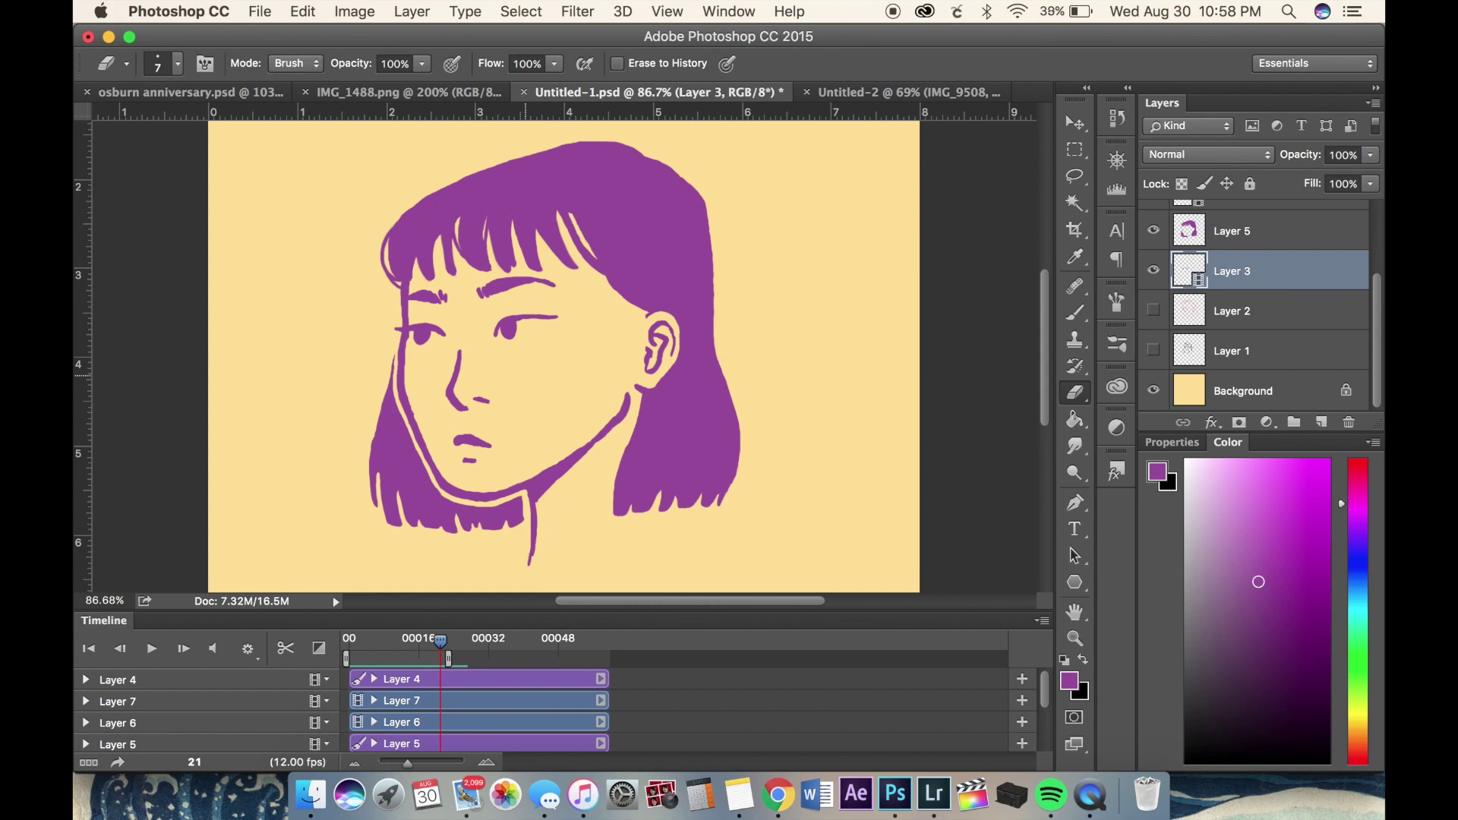
# - Zoom in and repaint the eye shape, erasing stray paint around it
pyautogui.scroll(10, 541, 317)
pyautogui.press('b')
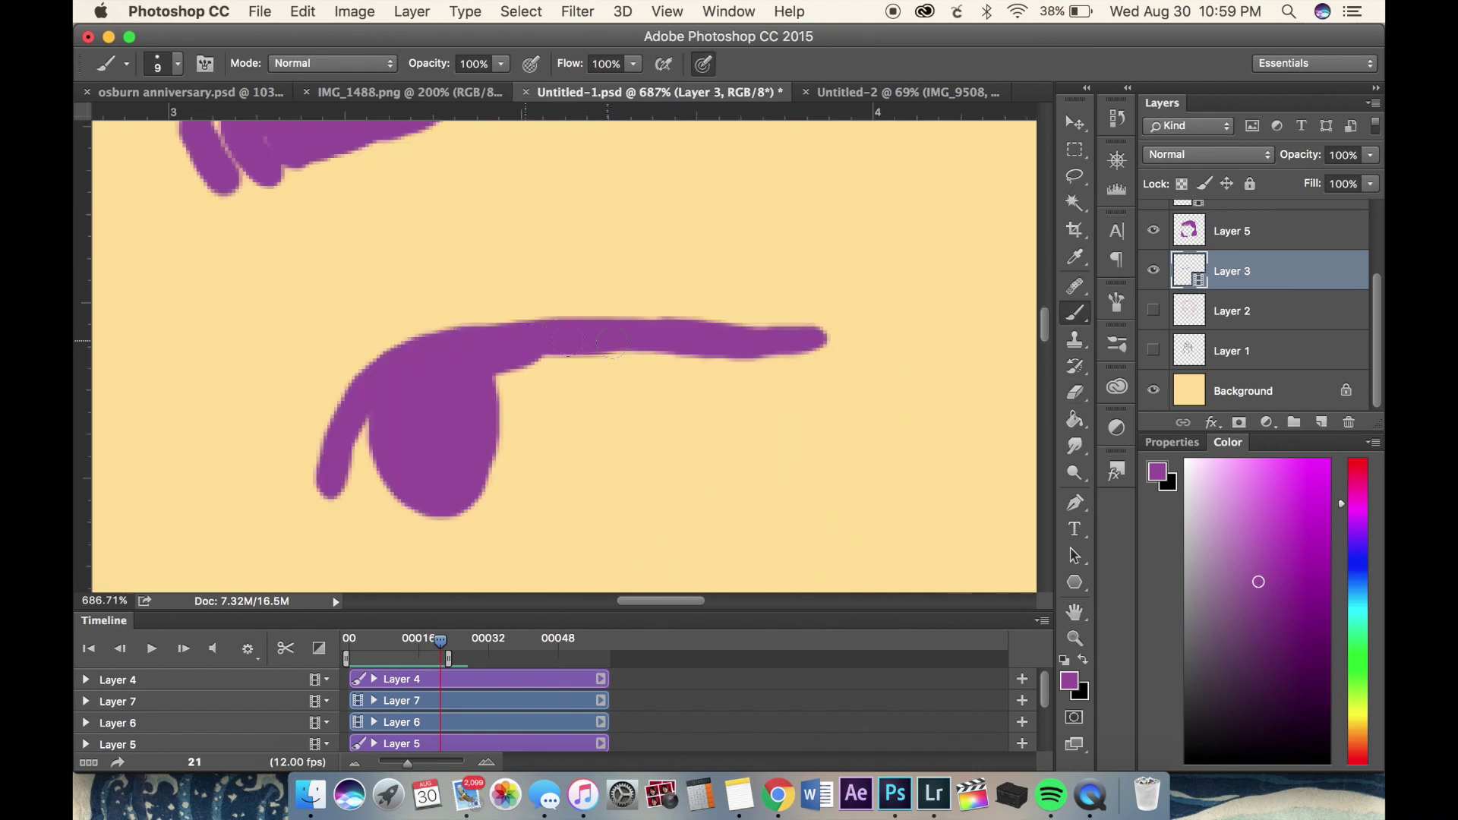
pyautogui.moveTo(445, 644); pyautogui.dragTo(447, 644)
pyautogui.moveTo(532, 319); pyautogui.dragTo(813, 338)
pyautogui.press('e')
pyautogui.moveTo(433, 380); pyautogui.dragTo(433, 471)
pyautogui.press('b')
# - Redraw the left pupil larger and extend the left eyelid stroke further left
pyautogui.scroll(-3, 498, 362)
pyautogui.press('e')
pyautogui.moveTo(417, 391)
pyautogui.mouseDown()
pyautogui.moveTo(426, 448)
pyautogui.moveTo(425, 395)
pyautogui.moveTo(438, 414)
pyautogui.mouseUp()
pyautogui.press('b')
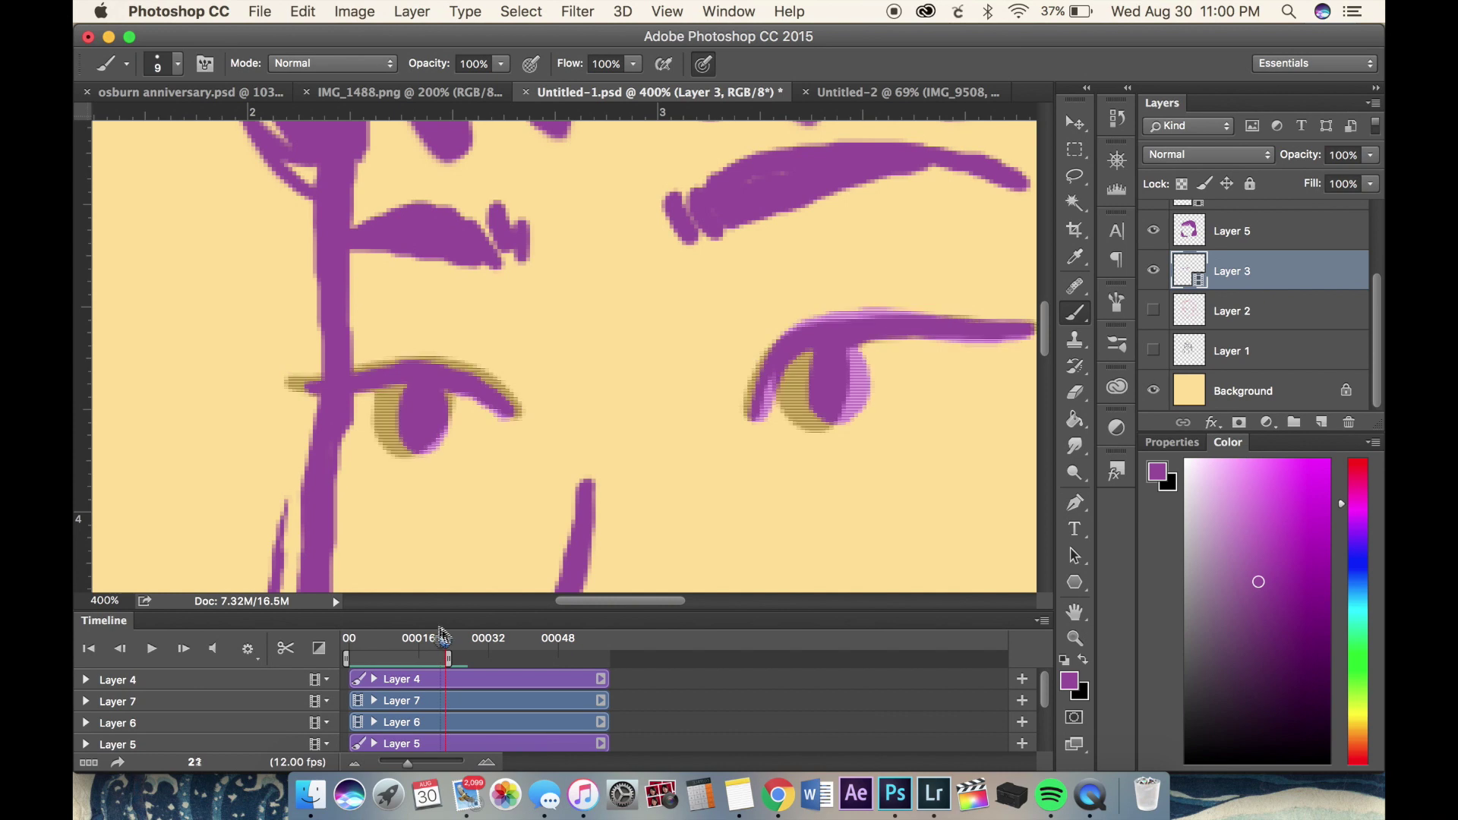
pyautogui.moveTo(357, 371); pyautogui.dragTo(301, 385)
pyautogui.moveTo(391, 433); pyautogui.dragTo(397, 389)
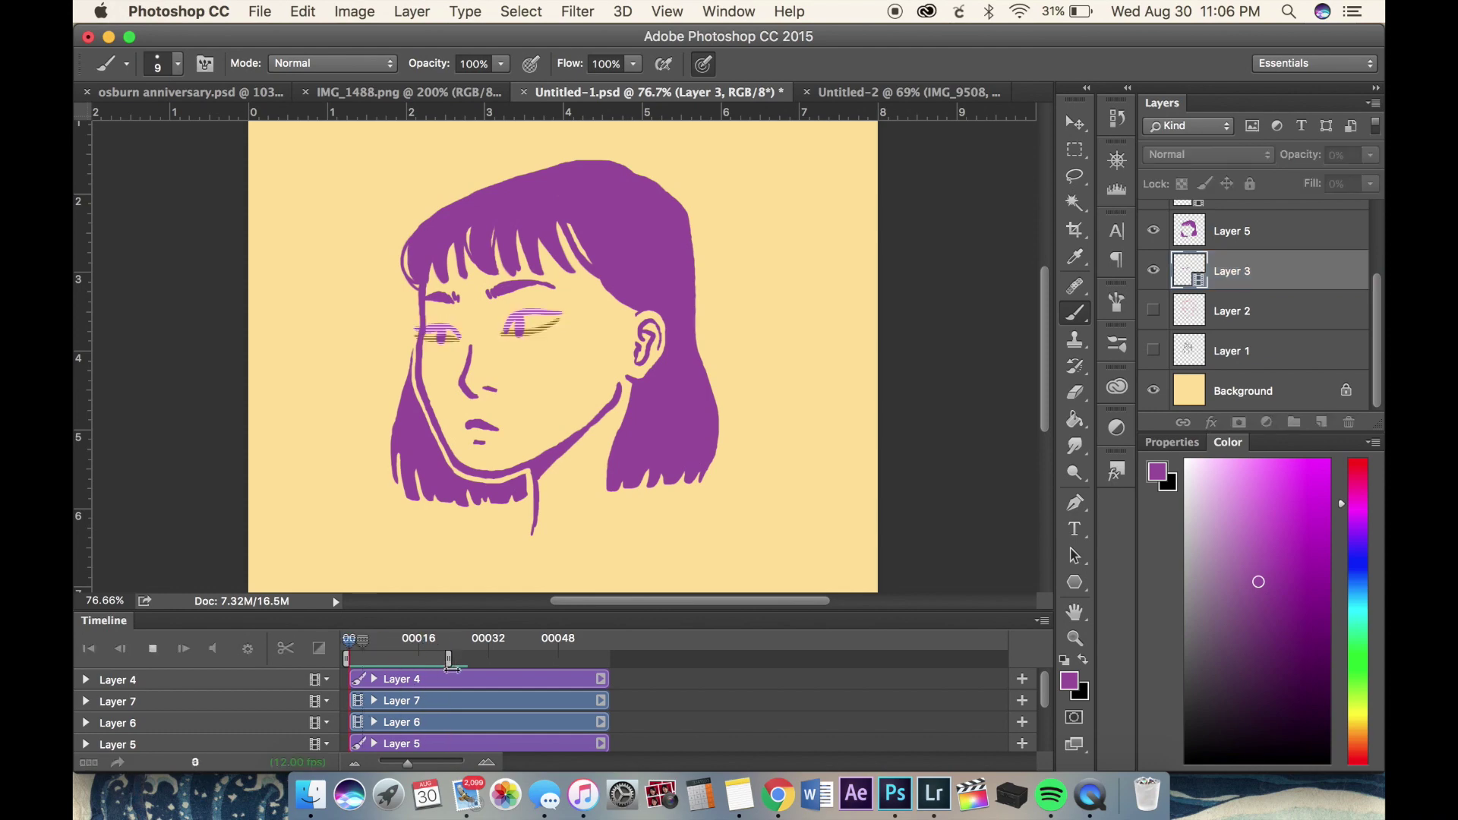
# - Shorten Layer 4's clip in the Timeline and jump between frame 21 and the first frame
pyautogui.moveTo(600, 679); pyautogui.dragTo(439, 679)
pyautogui.click(441, 644)
pyautogui.scroll(5, 506, 331)
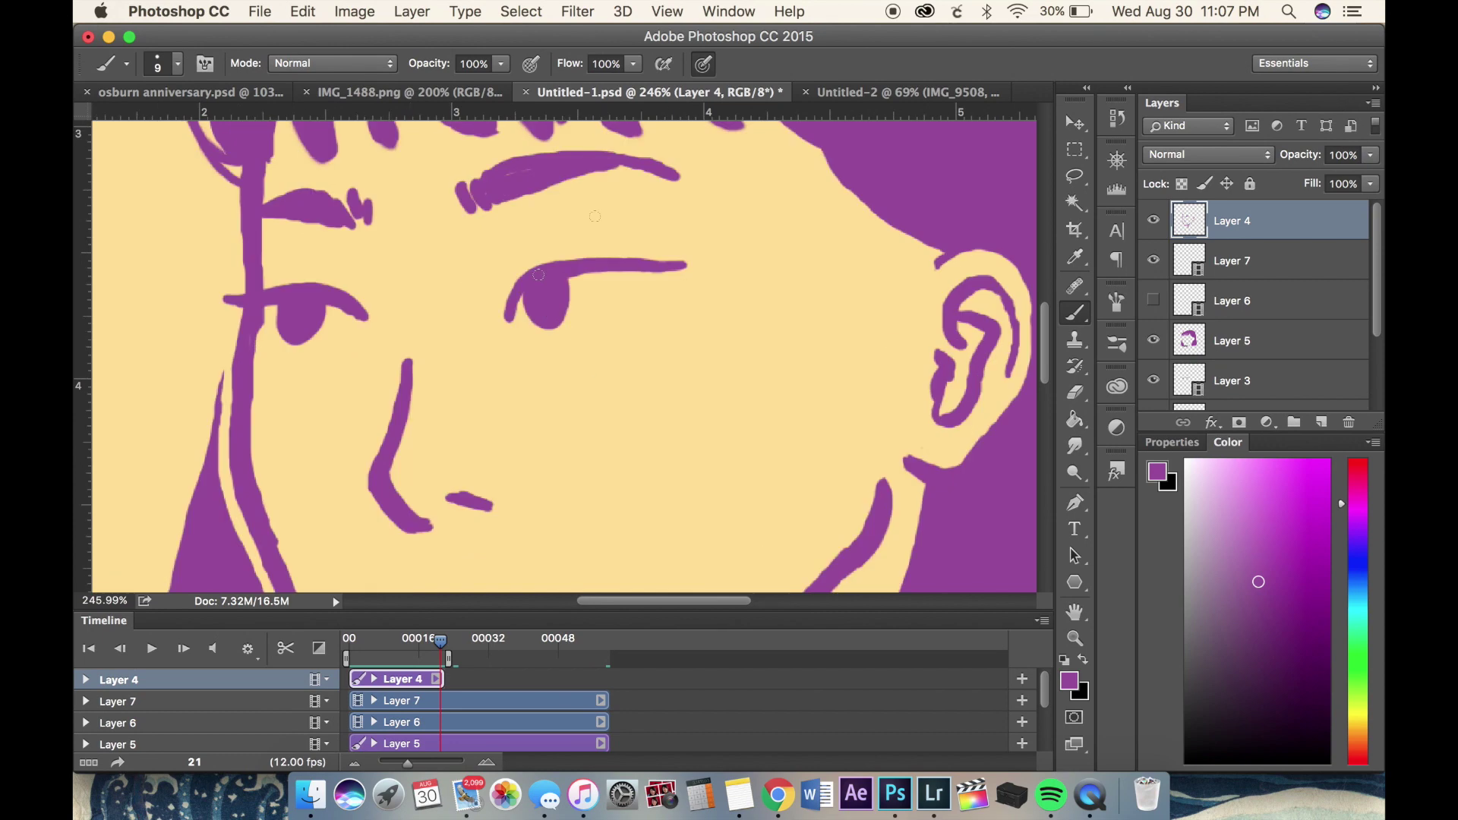
pyautogui.press('Home')
pyautogui.press('e')
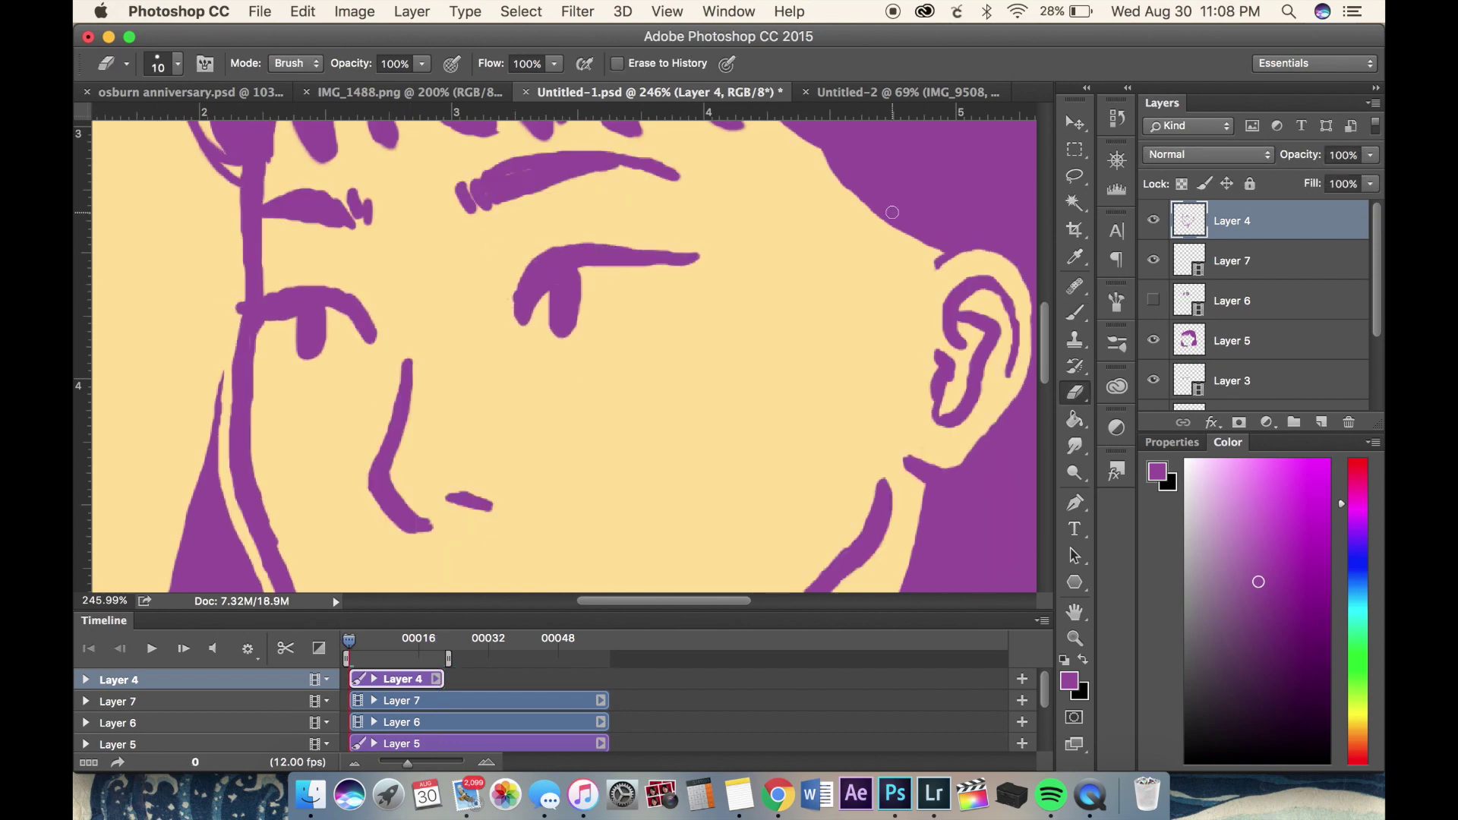
pyautogui.scroll(-2, 519, 677)
# - Erase part of the eye's bottom edge on Layer 3 and compare against frame 21
pyautogui.press('b')
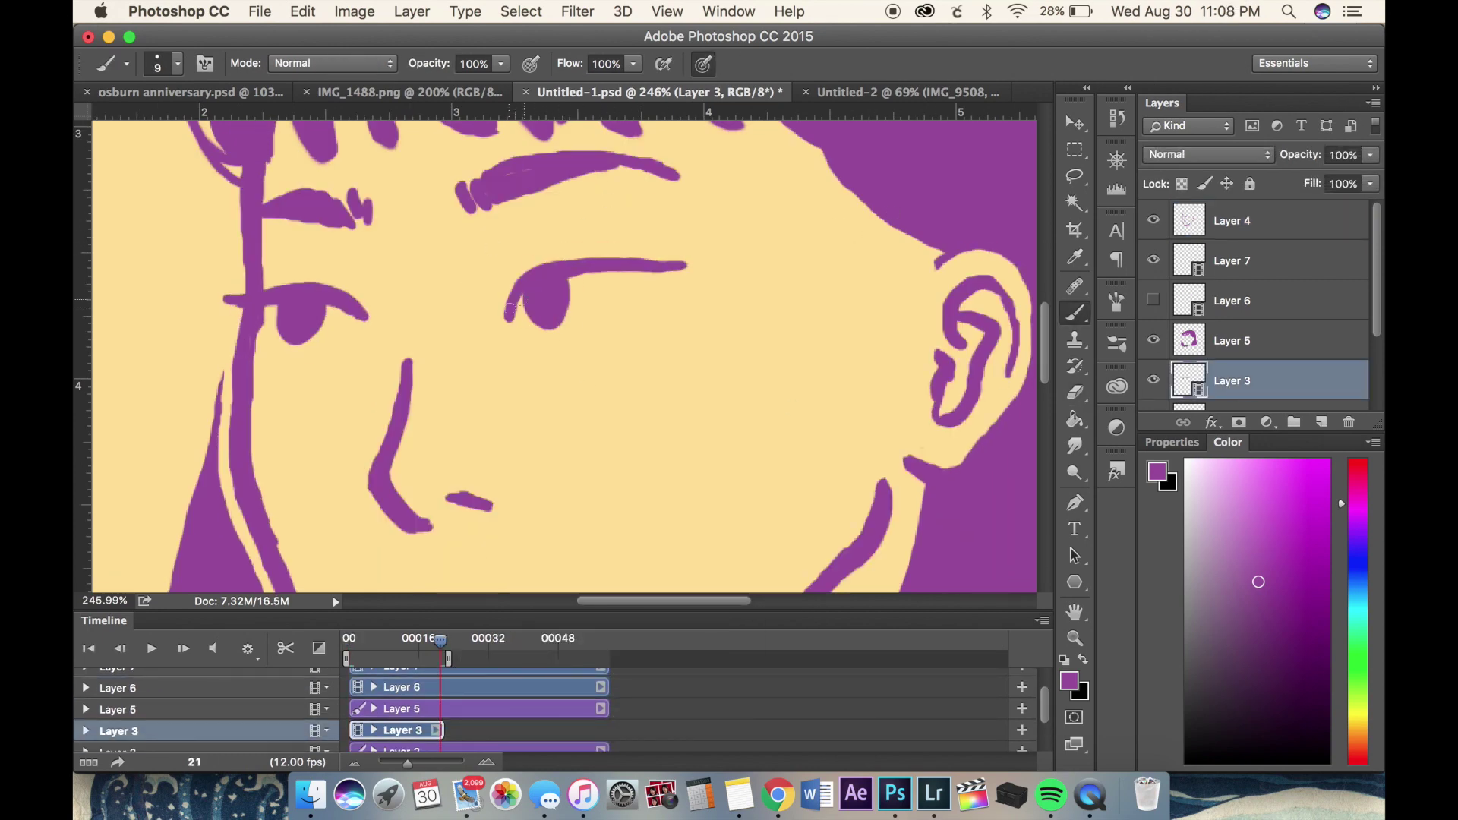
pyautogui.press('Home')
pyautogui.press('e')
pyautogui.moveTo(544, 326); pyautogui.dragTo(573, 332)
pyautogui.press('b')
pyautogui.press('End')
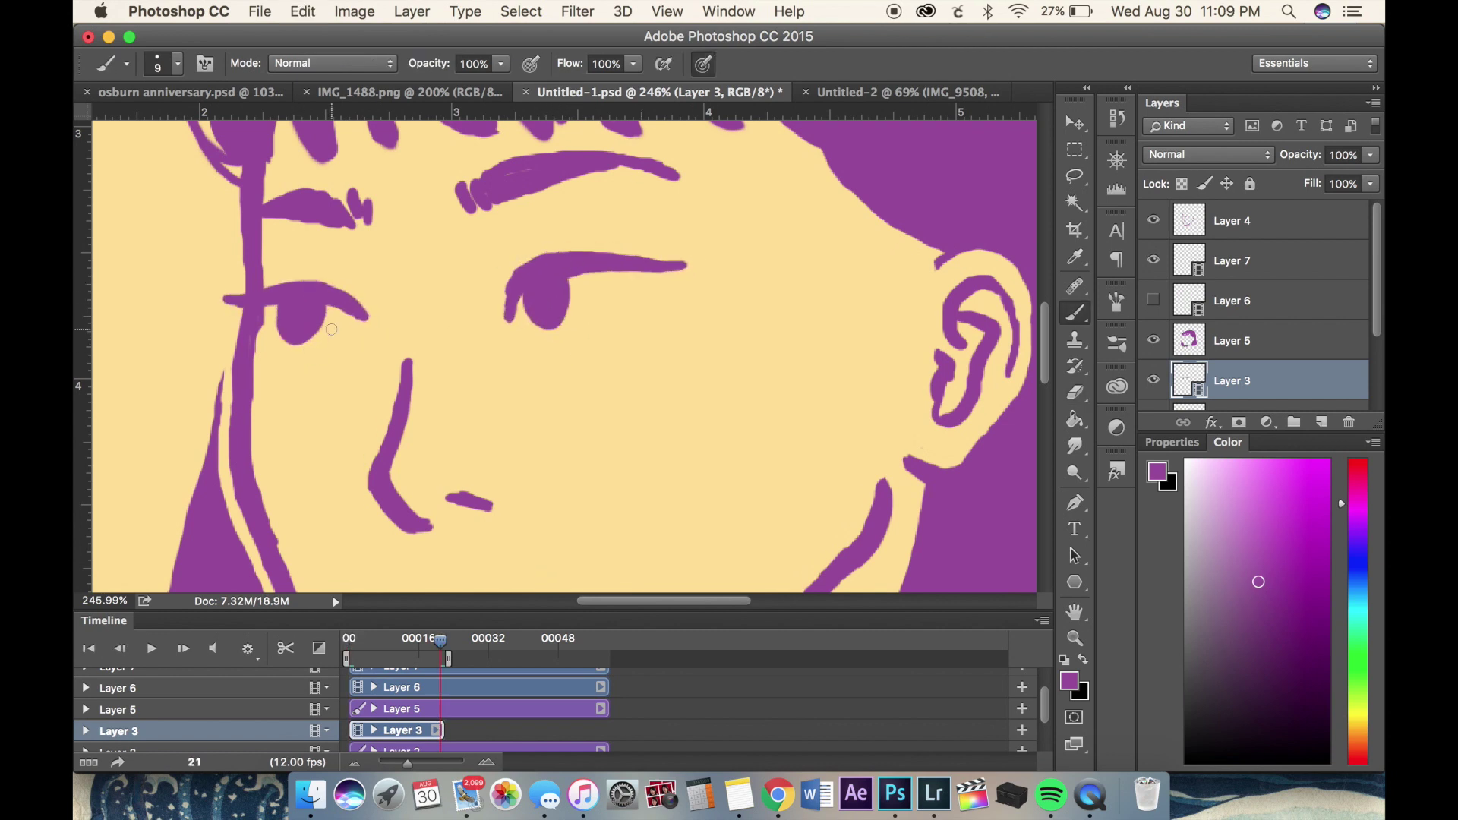
# - Play the blinking portrait from the first frame and zoom out to fit it in view
pyautogui.press('e')
pyautogui.press('b')
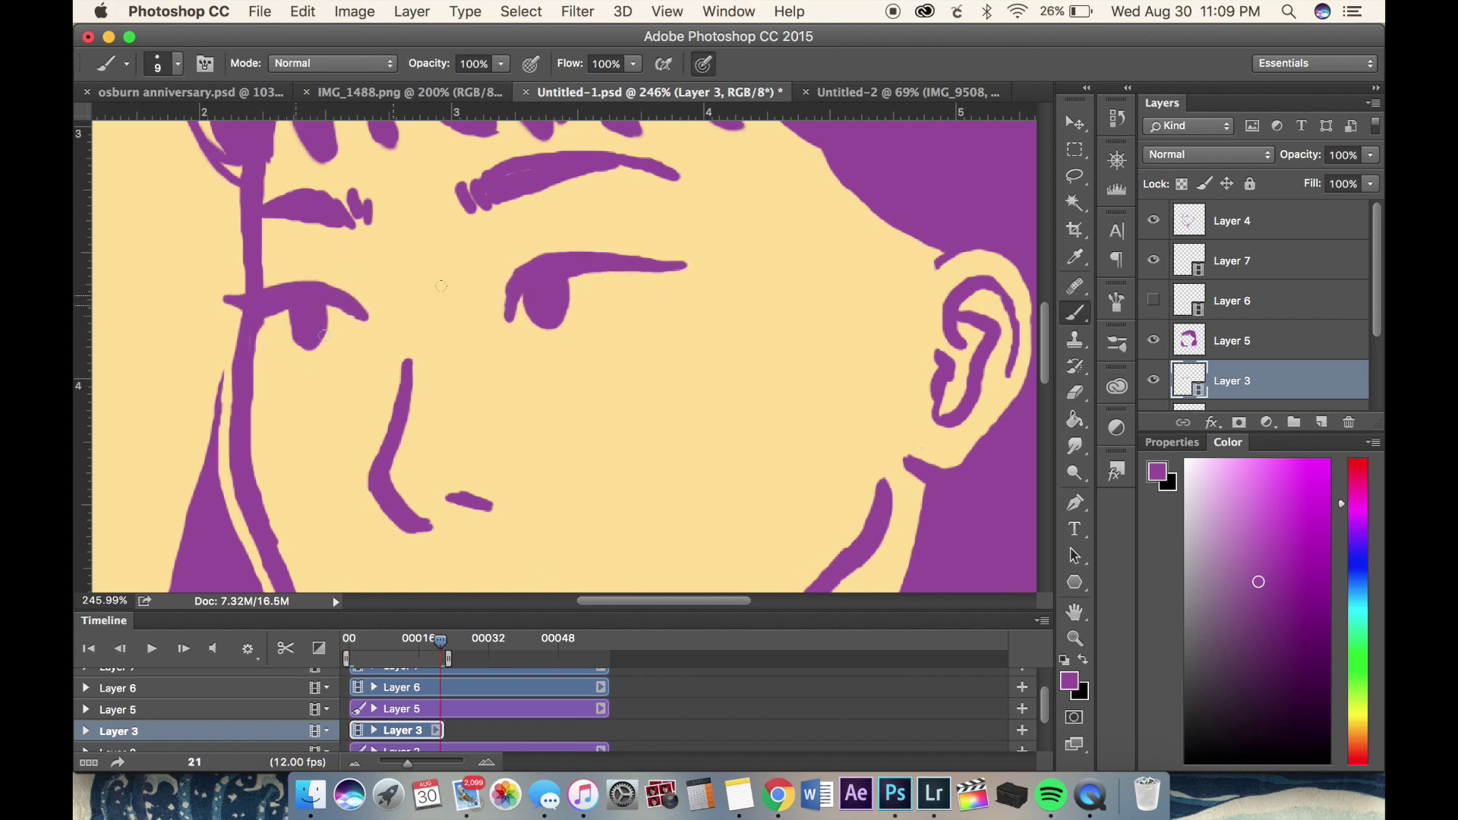
pyautogui.press('Home')
pyautogui.press('space')
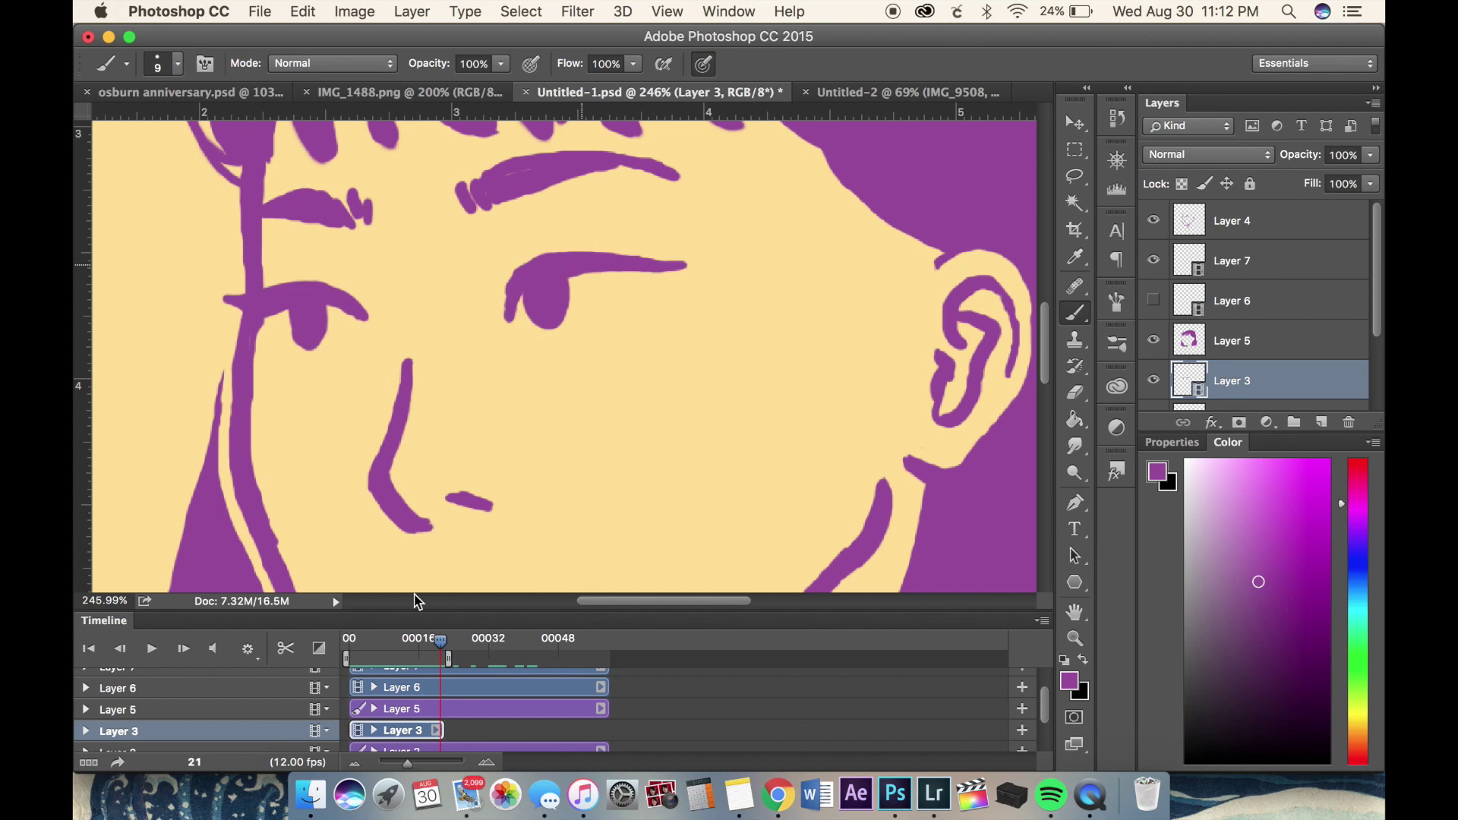
pyautogui.press('super+minus')
pyautogui.press('super+minus')
pyautogui.press('super+minus')
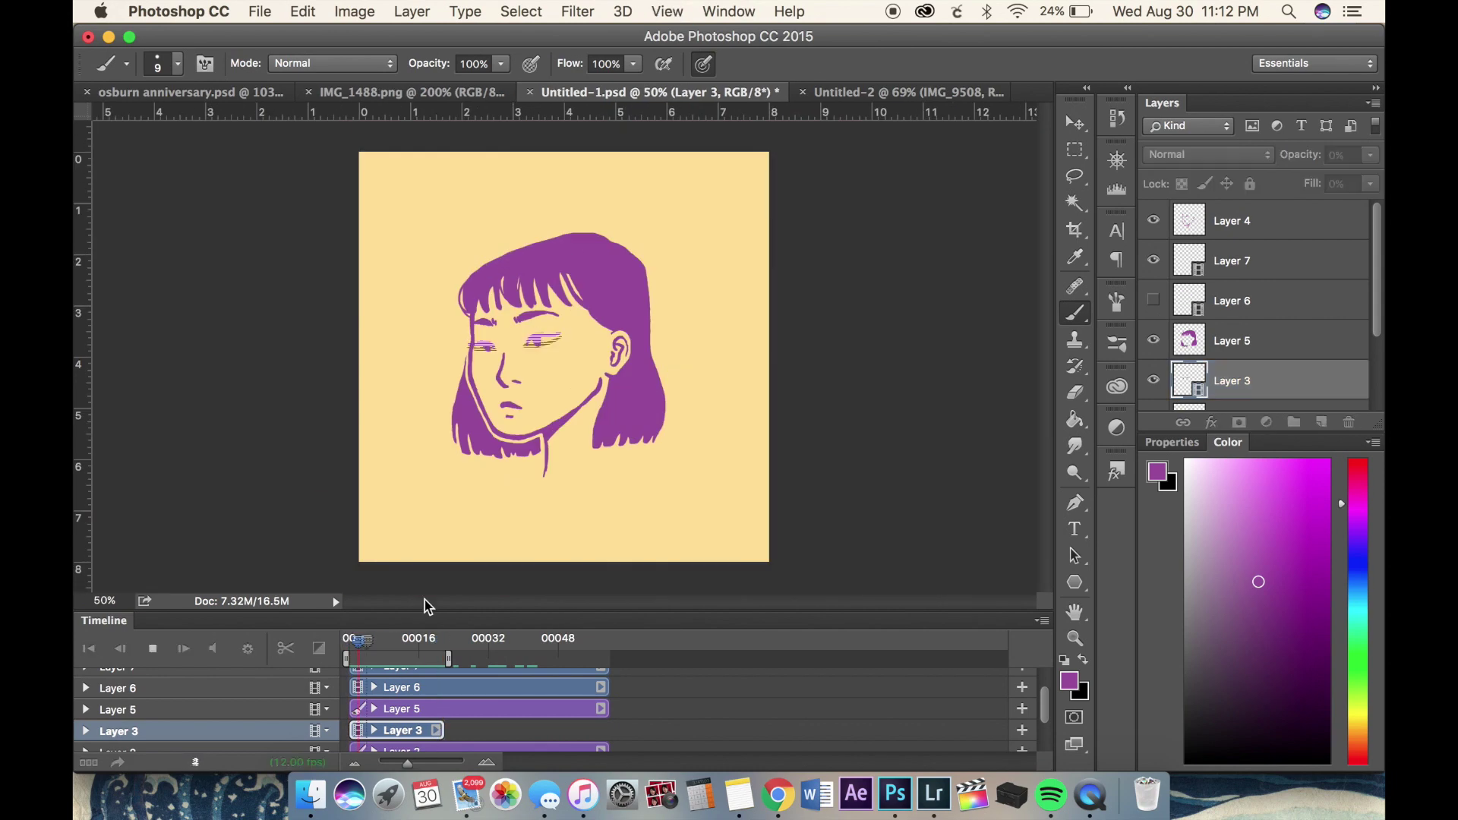